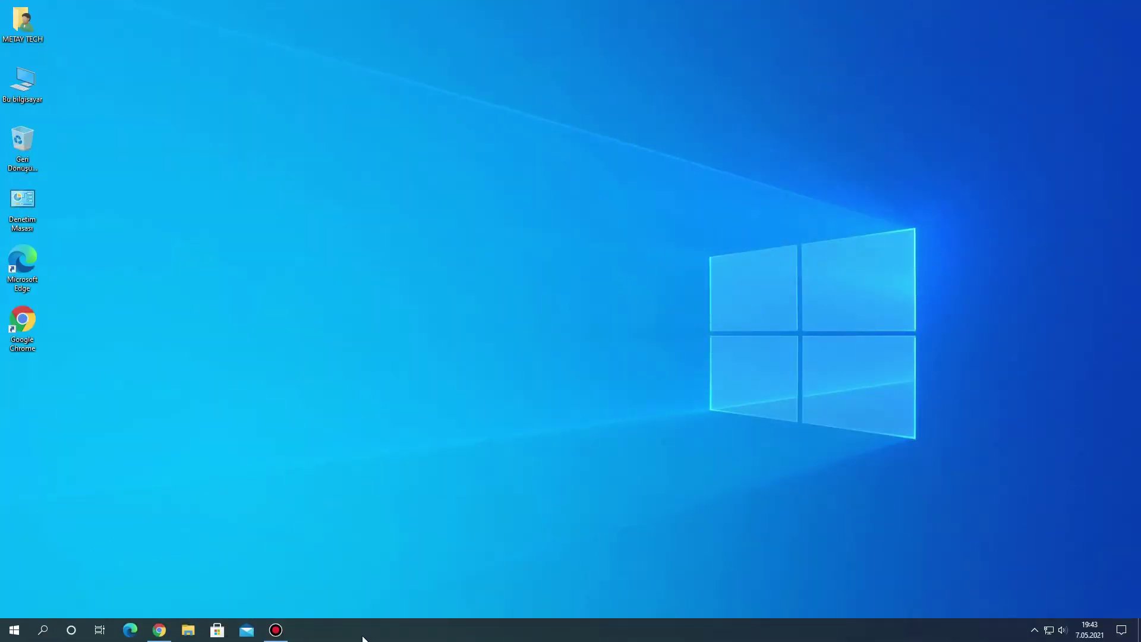
Download the Nord Windows 10 Theme and the Nord Icon Theme from their open DeviantArt pages in Chrome.
click(158, 630)
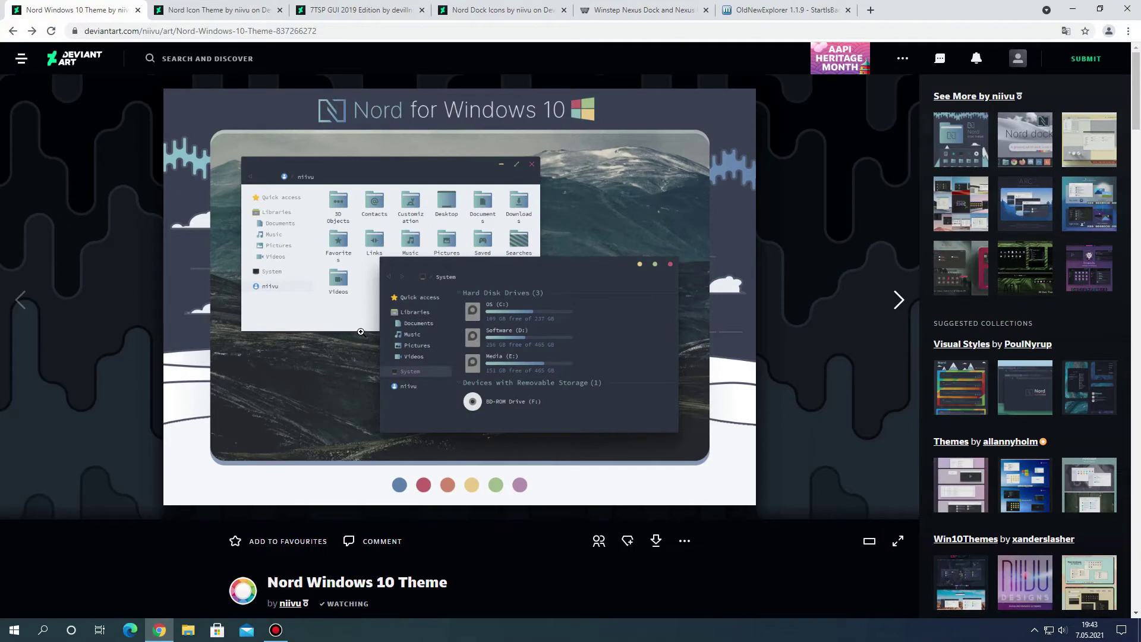
click(655, 540)
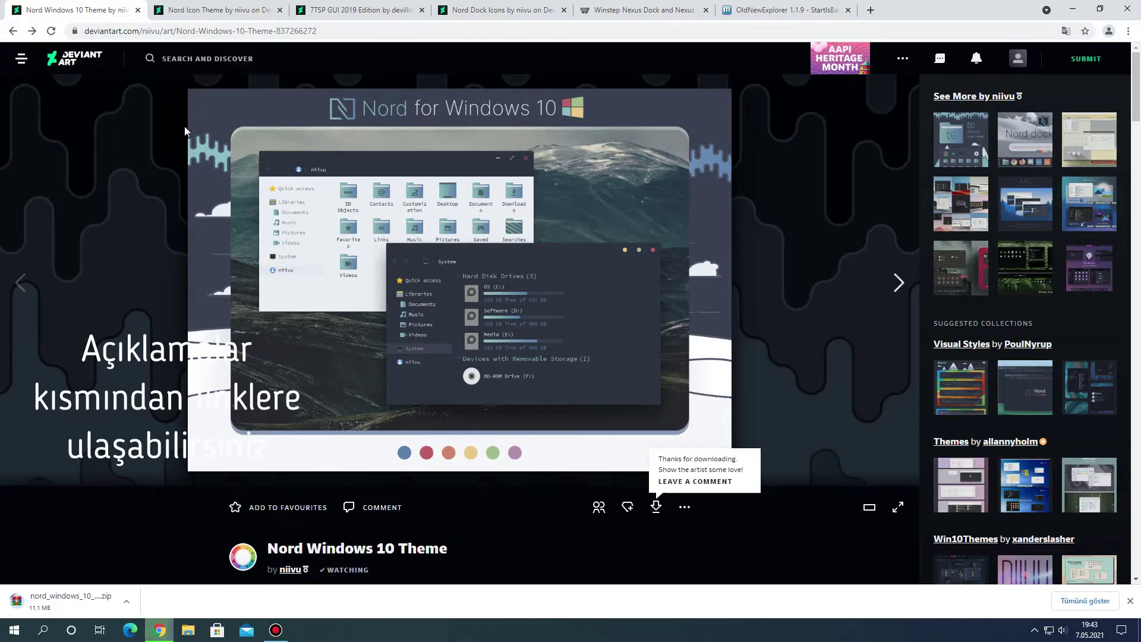
click(203, 14)
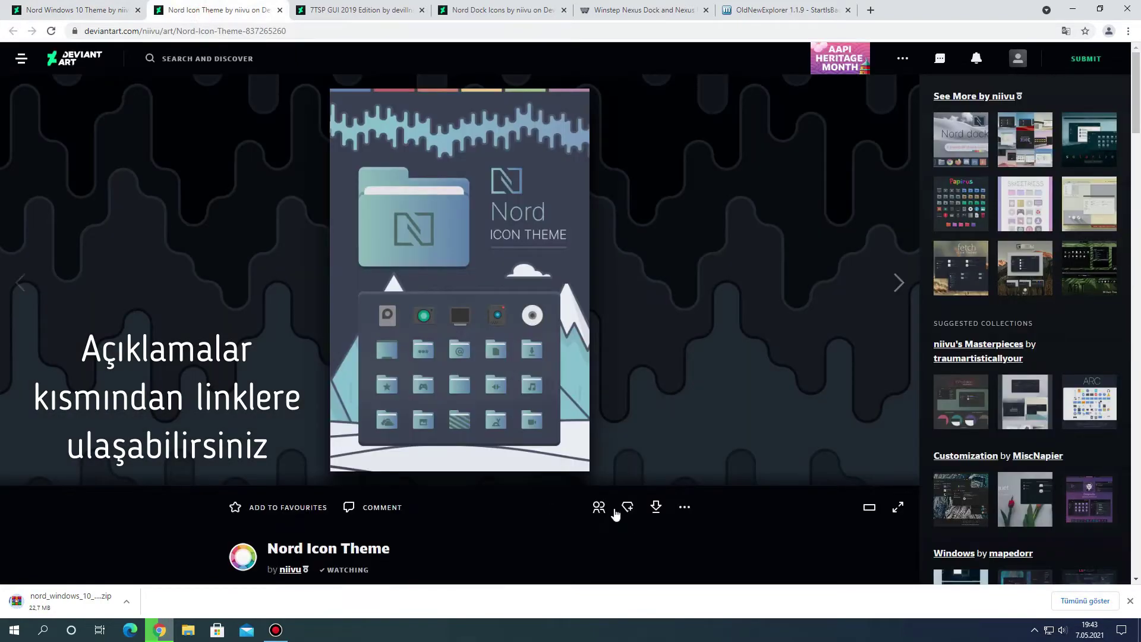
click(656, 512)
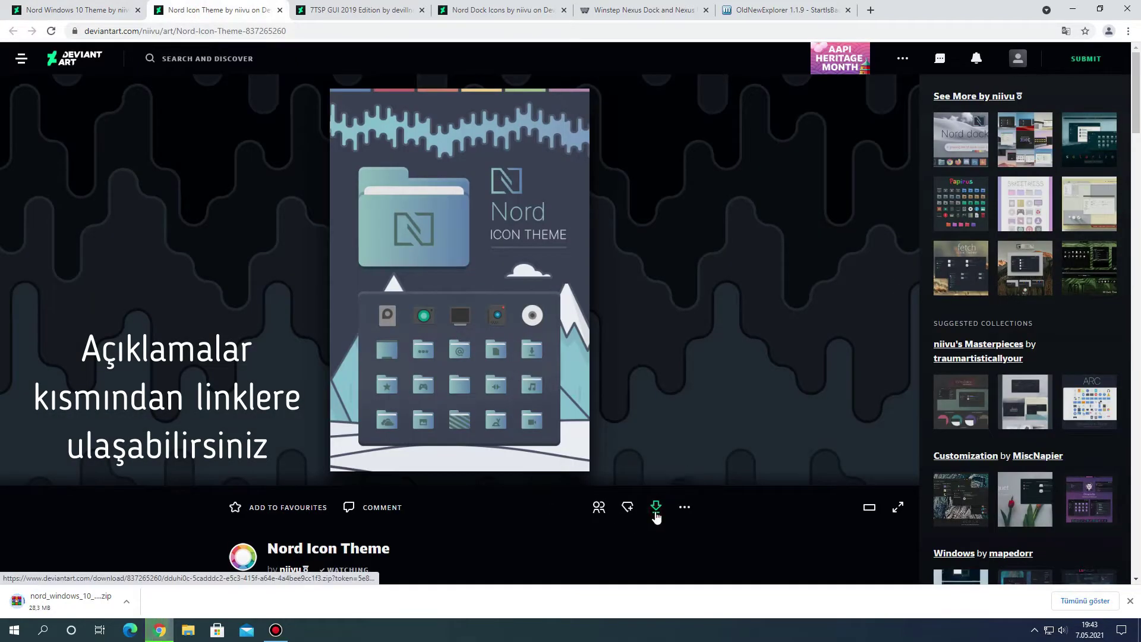
scroll(511, 516, down, 7)
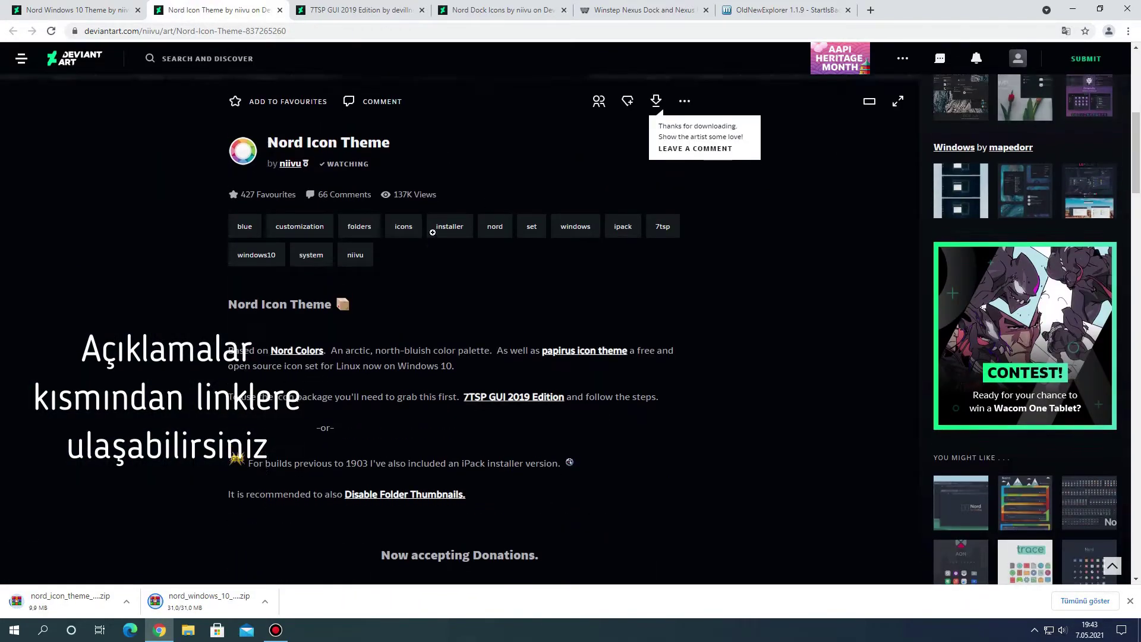
scroll(428, 223, up, 7)
Download the 7TSP GUI 2019 Edition and the Nord Dock Icons from their DeviantArt pages.
click(349, 5)
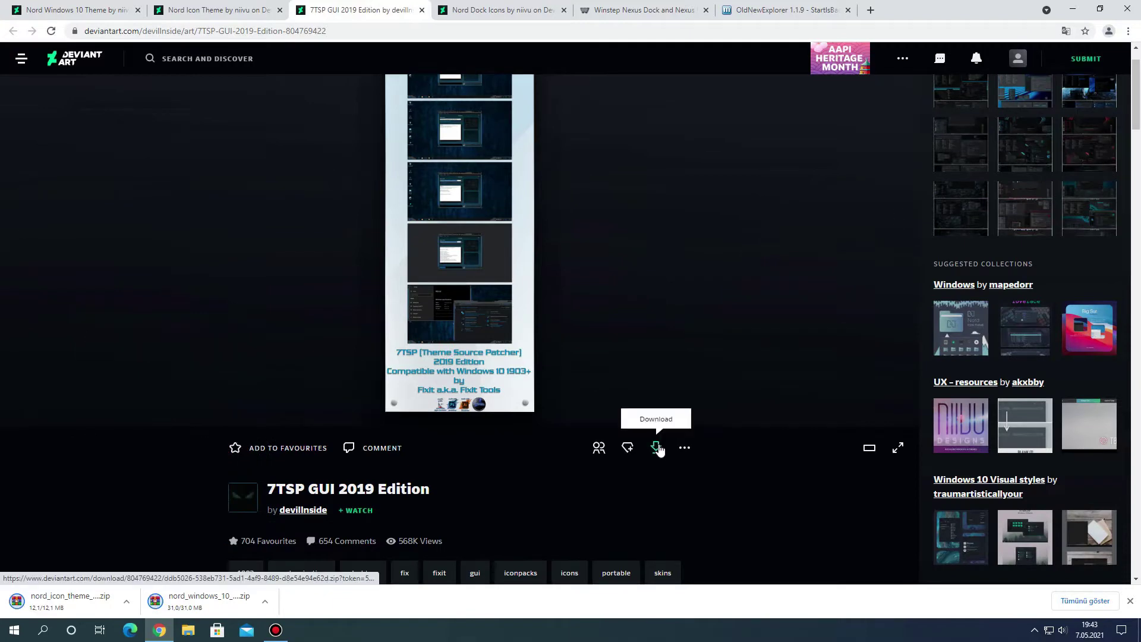
click(657, 448)
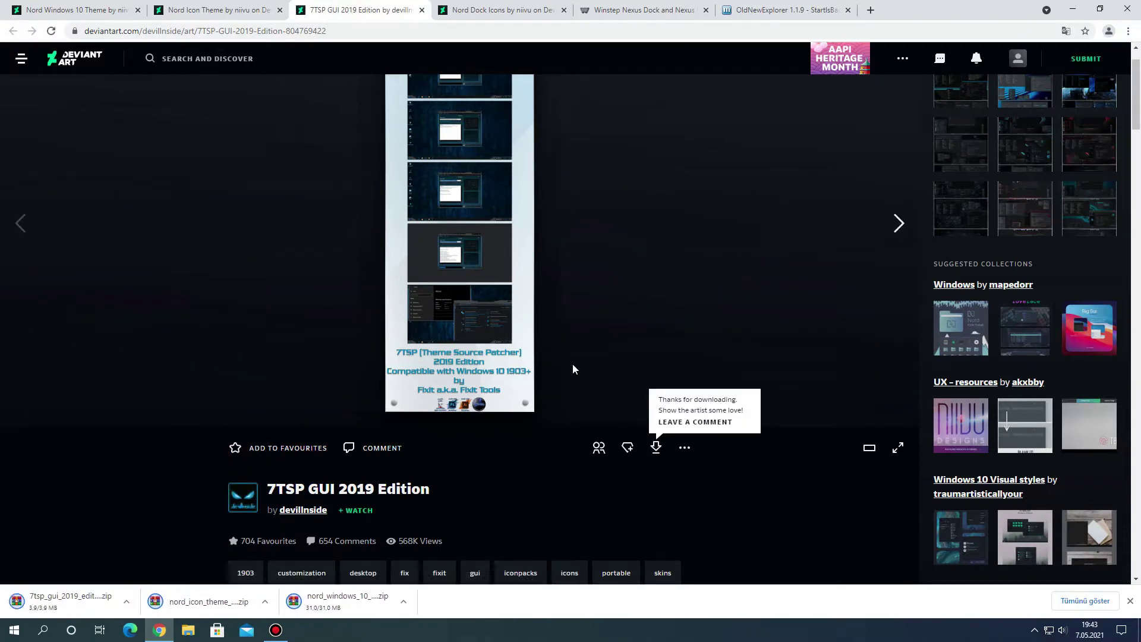
scroll(572, 363, up, 1)
click(485, 9)
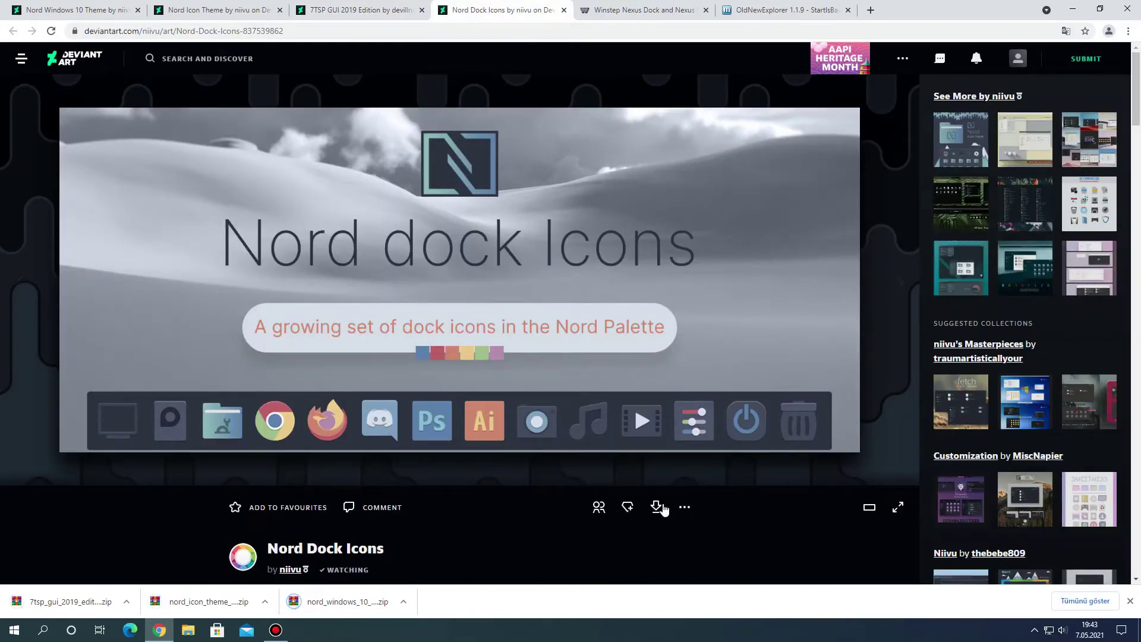
click(656, 508)
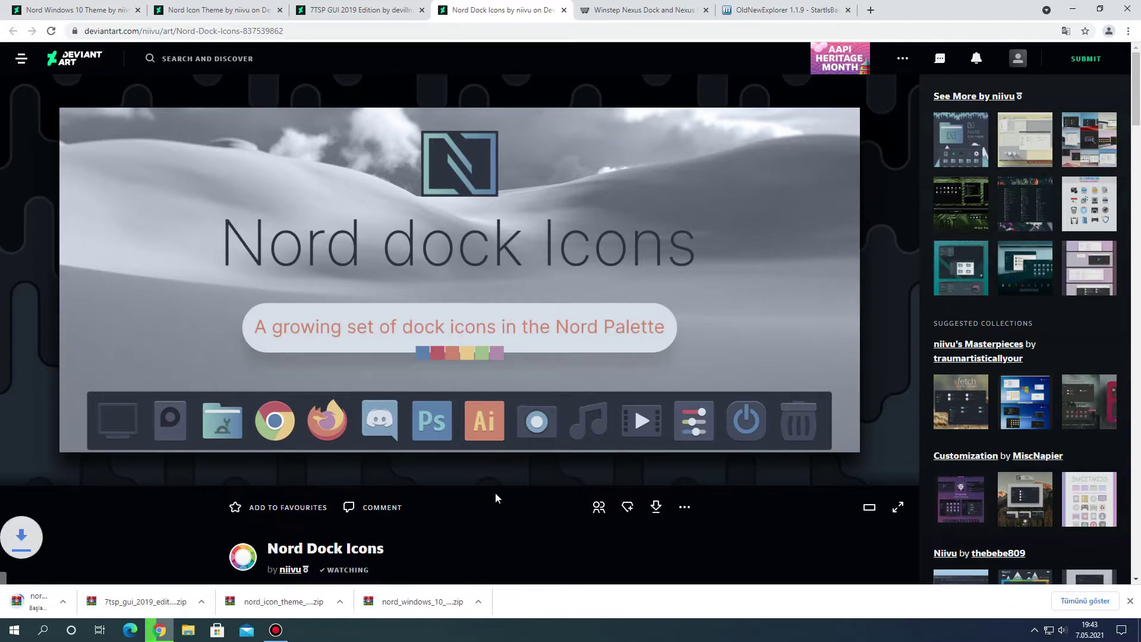
scroll(496, 497, down, 1)
scroll(494, 492, down, 5)
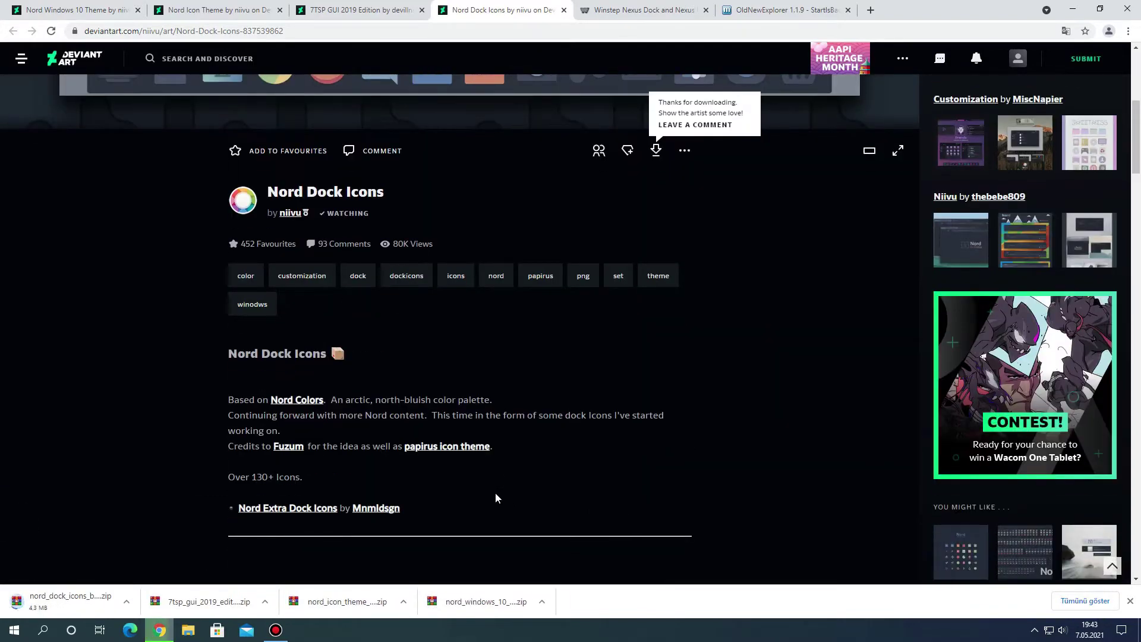
scroll(495, 496, up, 2)
scroll(497, 499, up, 3)
Download the free Winstep Nexus dock from its product page and OldNewExplorer.rar from the MSFN forum post.
click(636, 10)
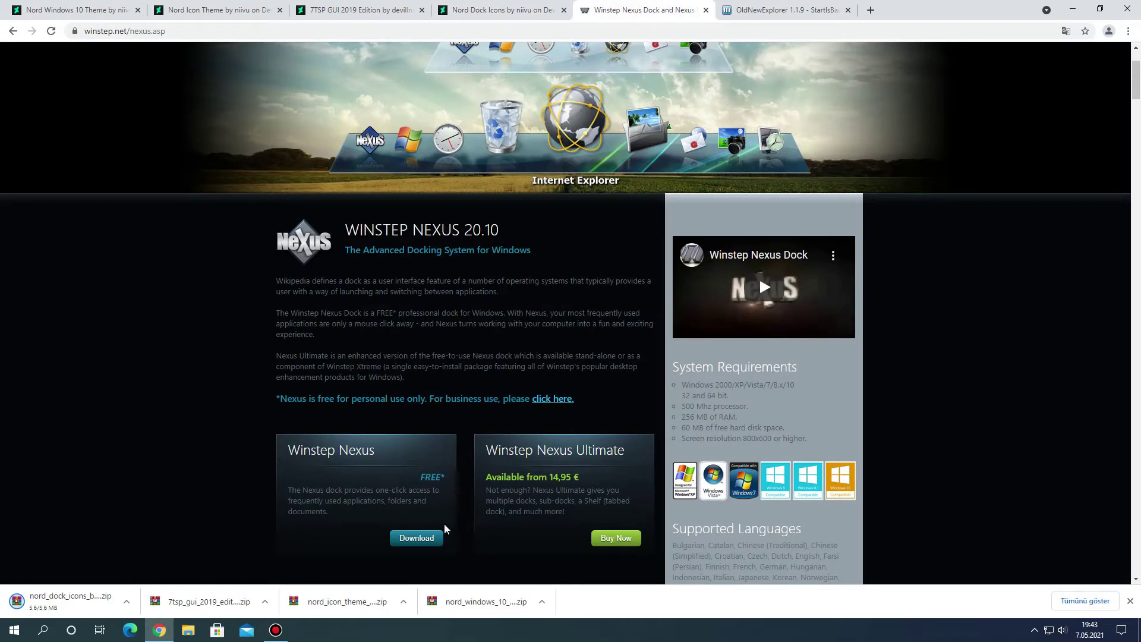
click(413, 540)
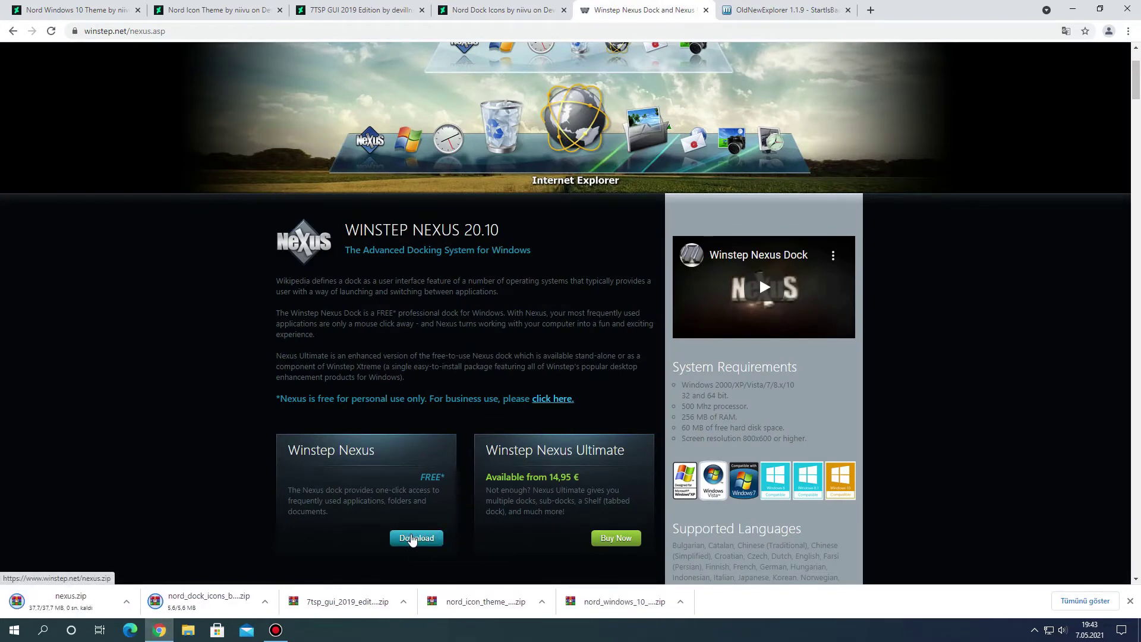
click(764, 11)
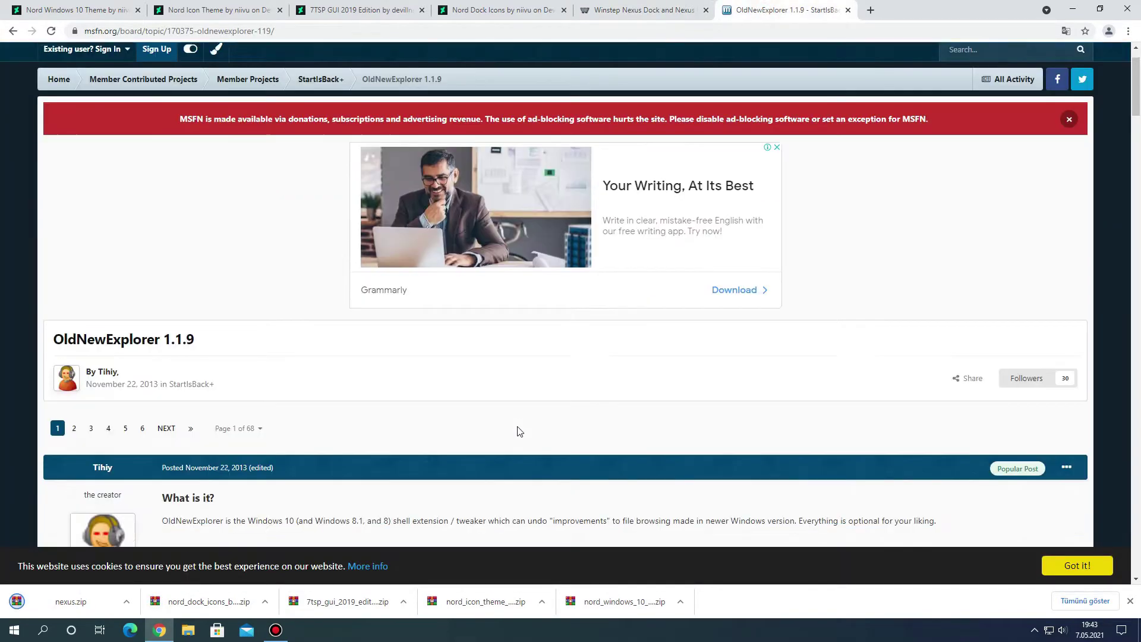
scroll(519, 431, down, 4)
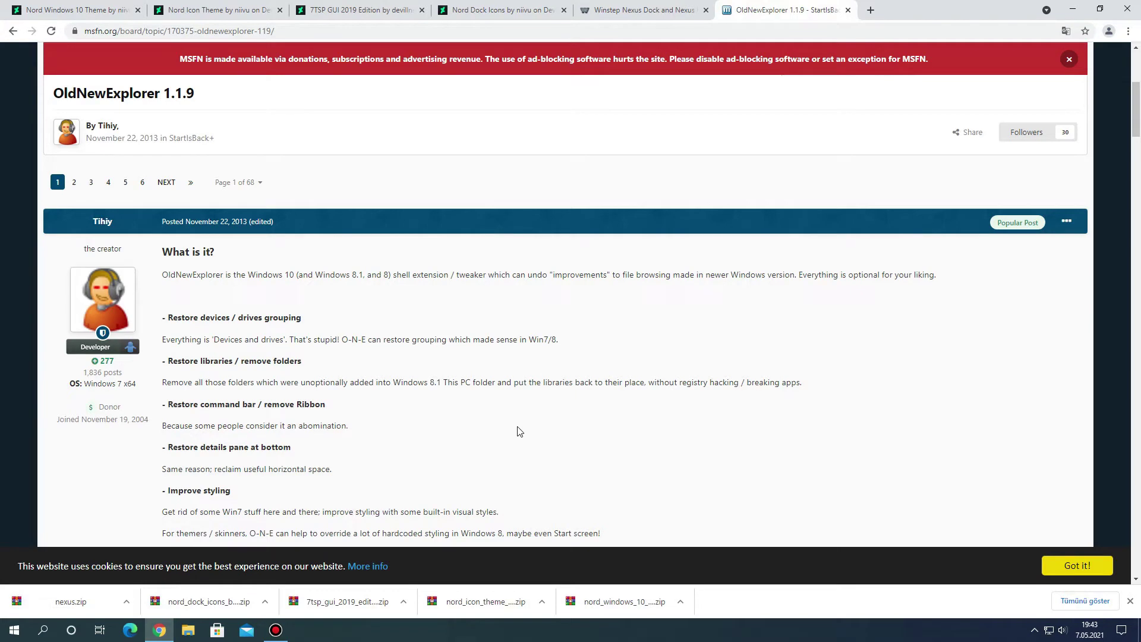
scroll(518, 432, down, 7)
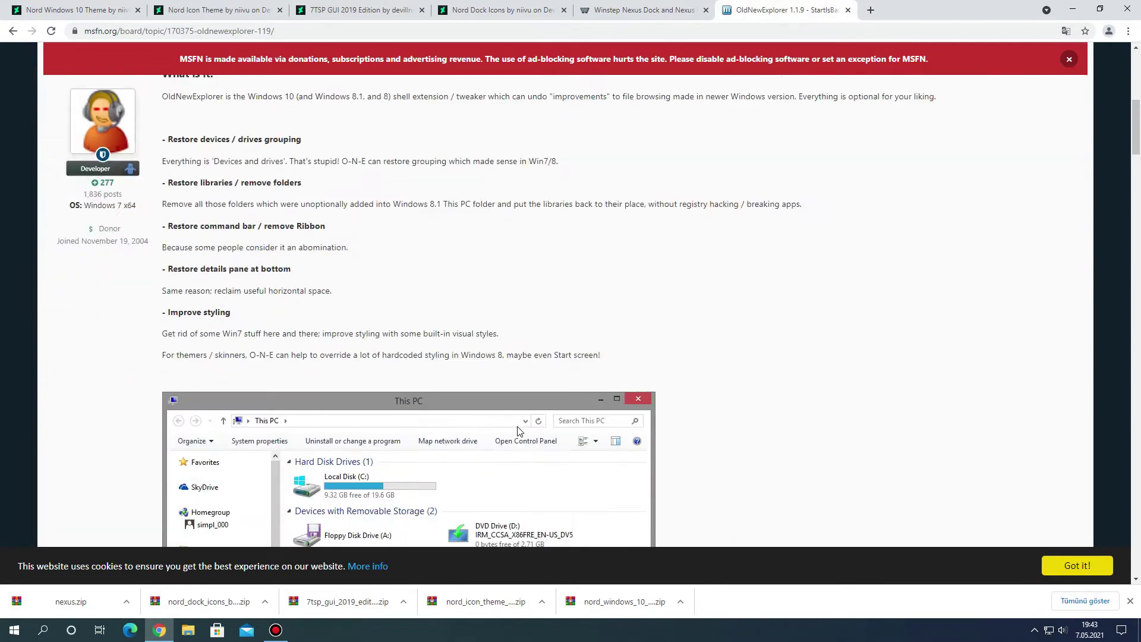
scroll(518, 432, down, 3)
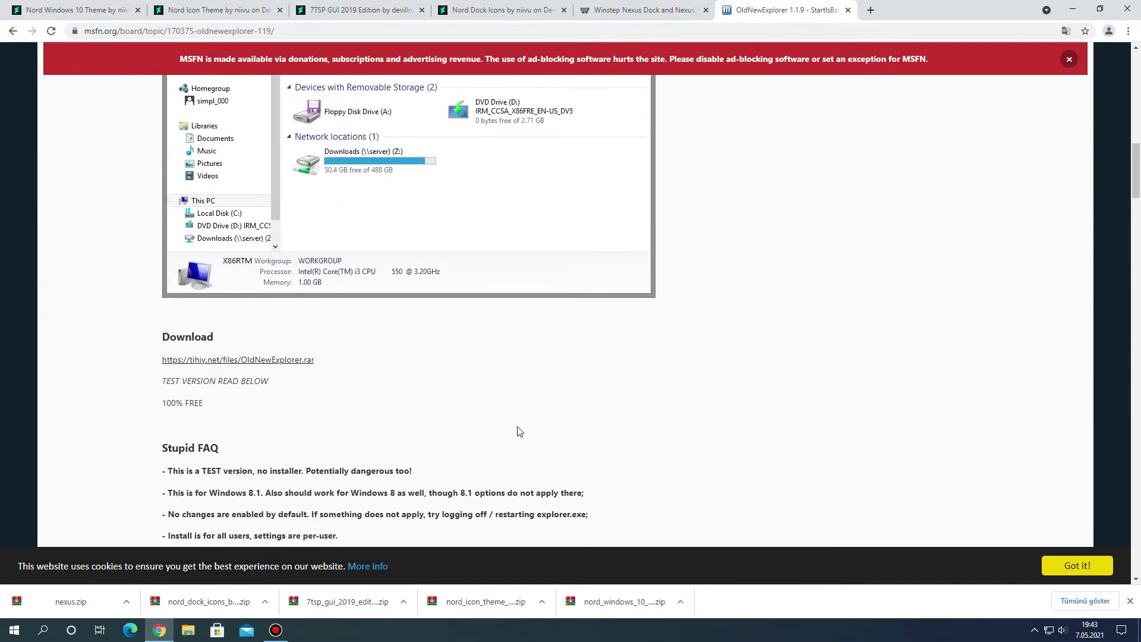
click(294, 309)
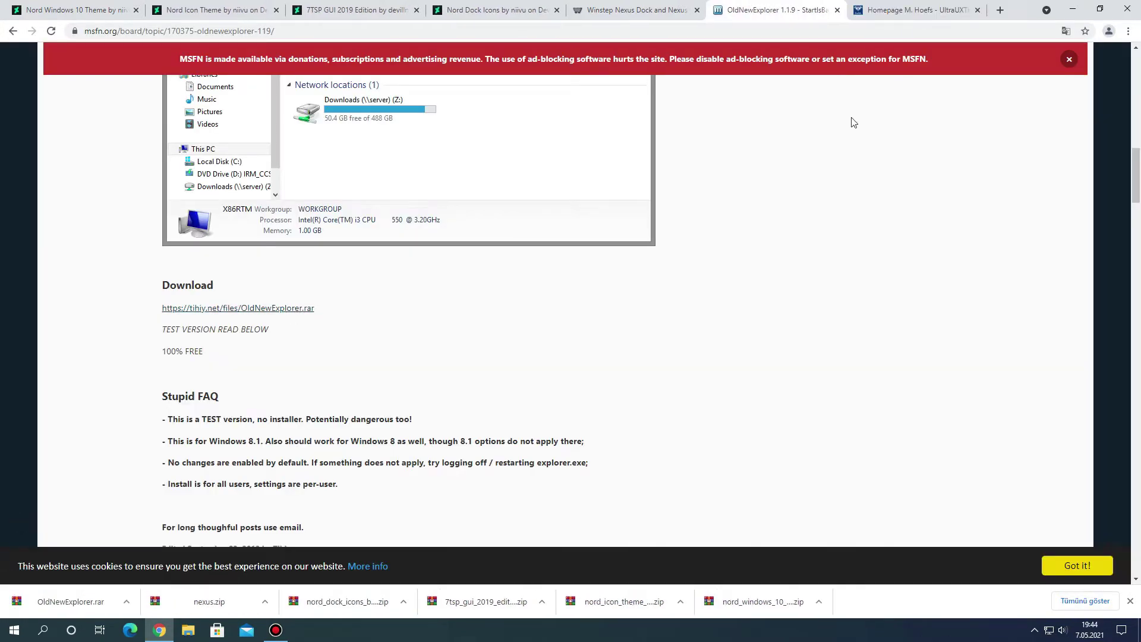
Download UltraUXThemePatcher from its homepage and show the downloaded file in its folder.
click(902, 9)
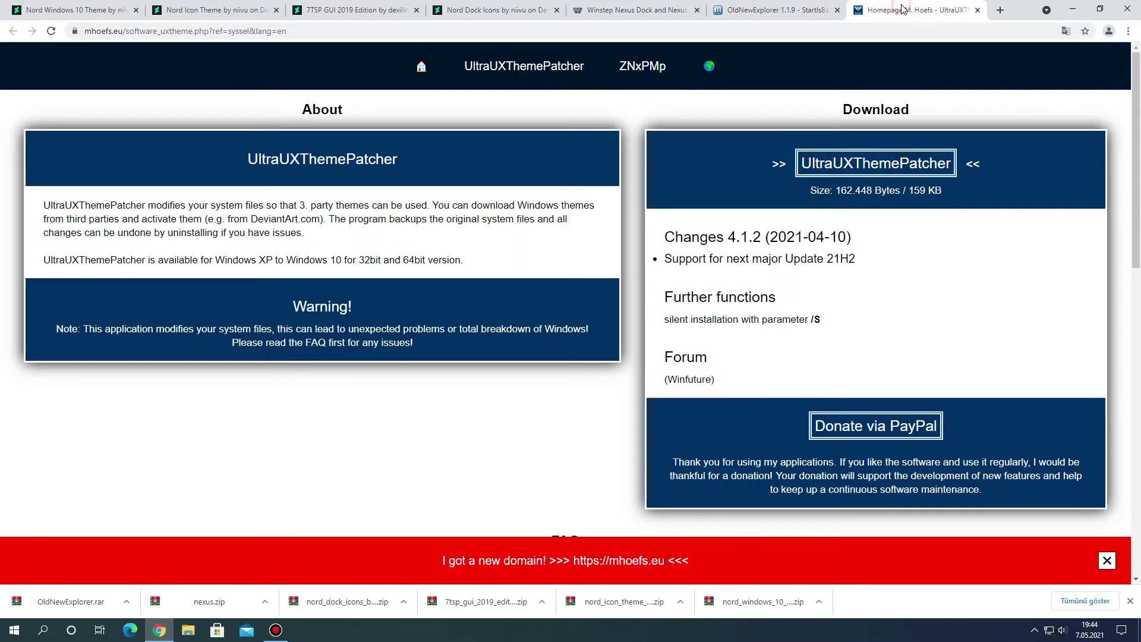
click(891, 169)
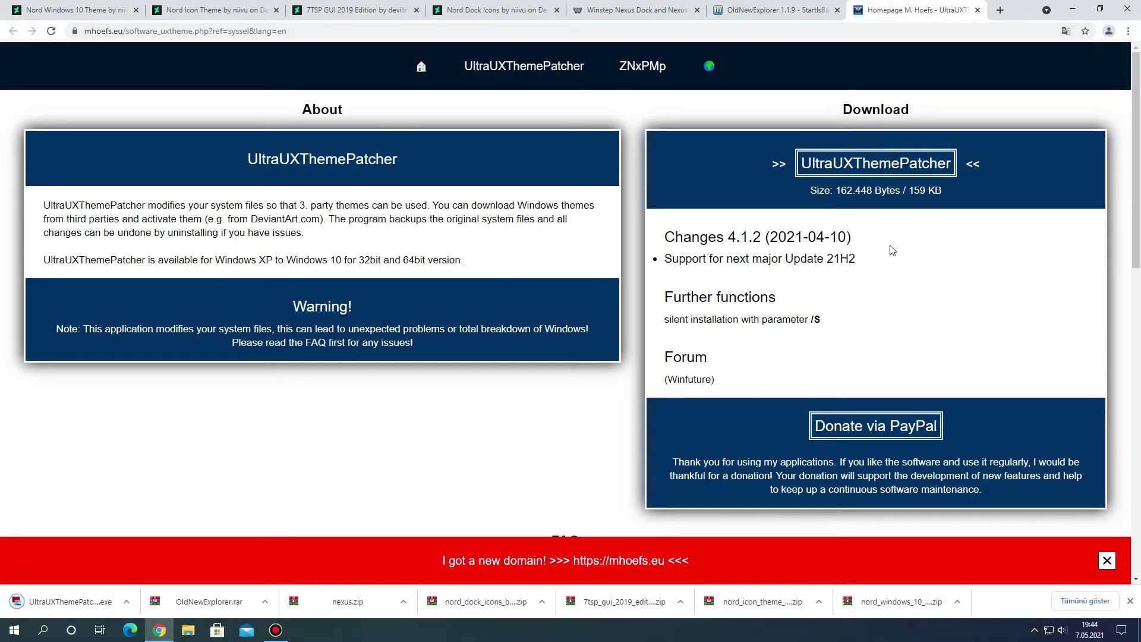
click(126, 601)
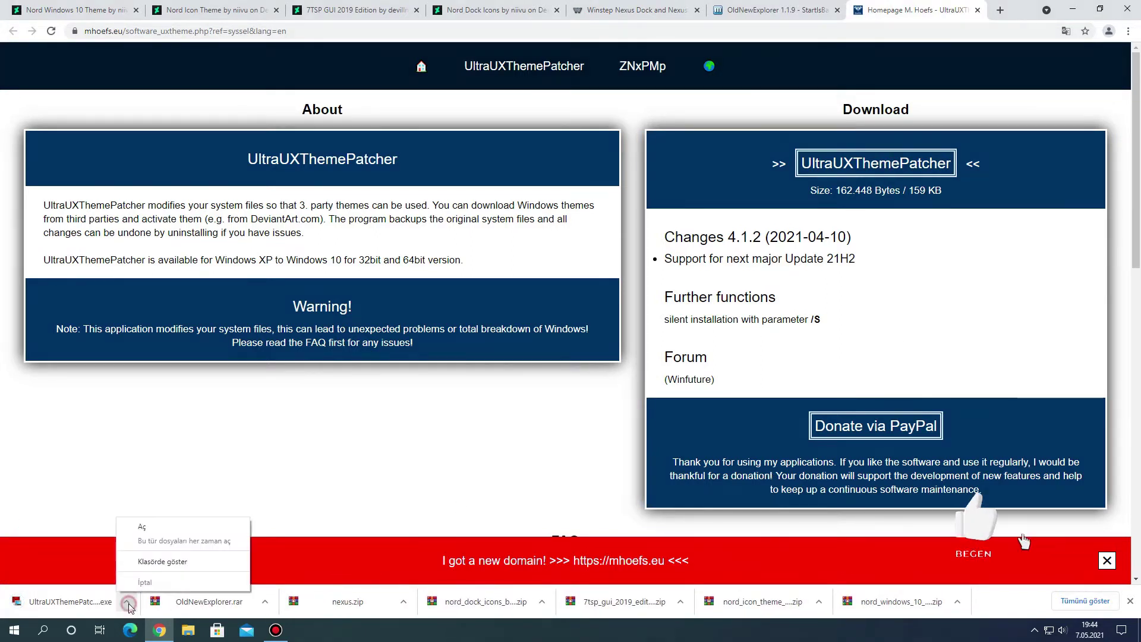
click(149, 562)
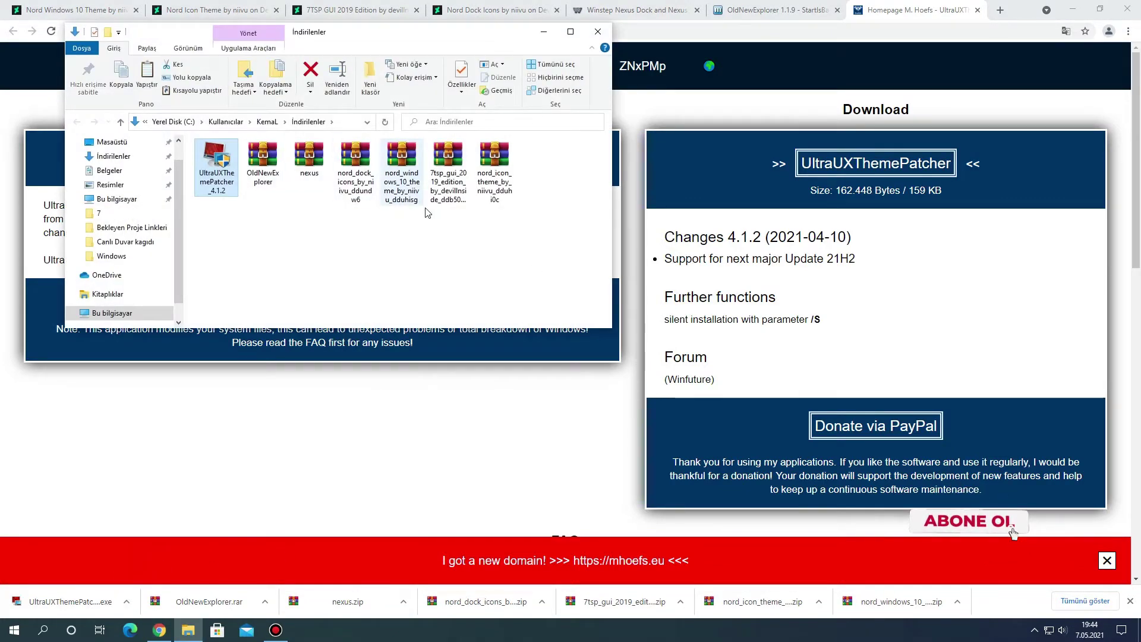
Close the browser and move the downloads folder window toward the middle of the desktop.
click(449, 238)
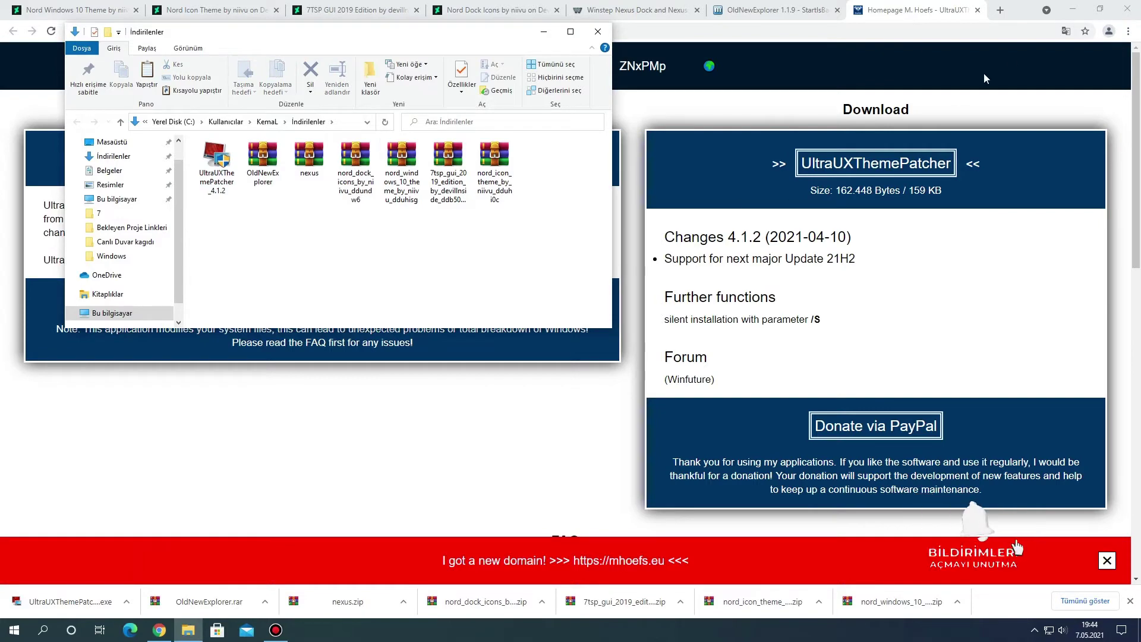
click(1126, 9)
click(1126, 8)
drag(415, 36, 594, 119)
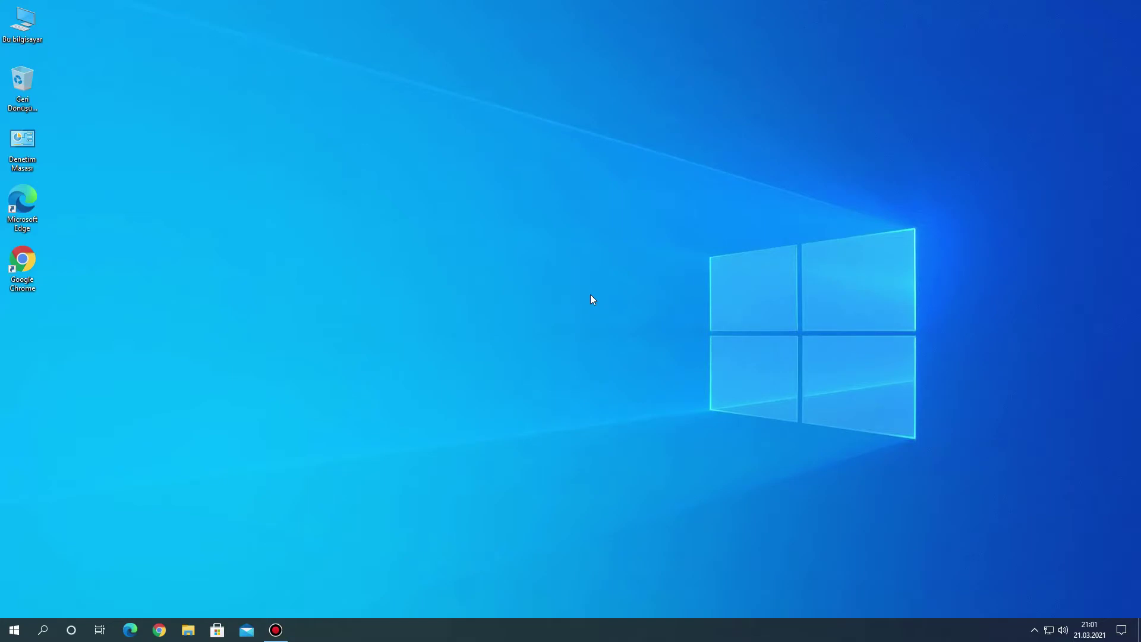
Search Windows for "geri", open the restore point creation settings, and check the system protection configuration of drive C: without changing it.
click(42, 630)
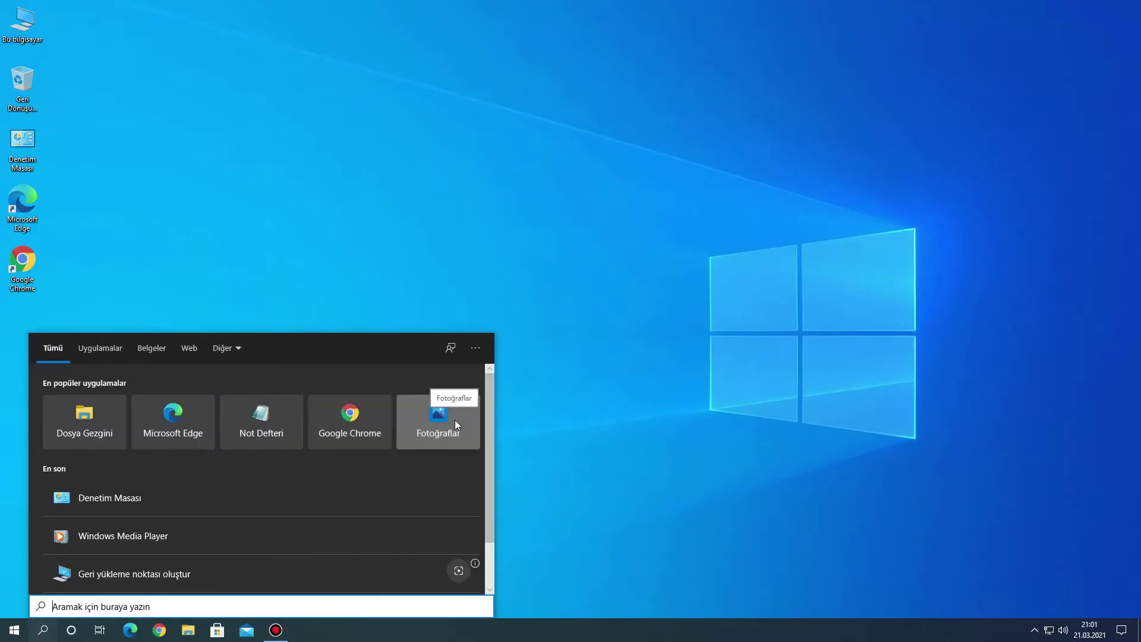
text(geri)
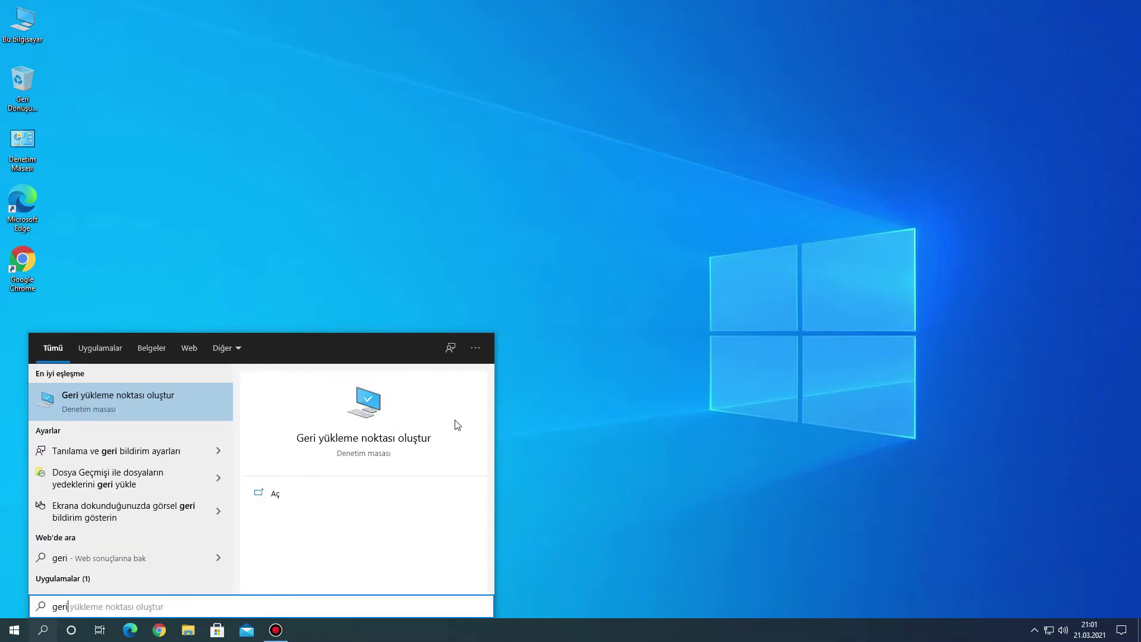
click(148, 401)
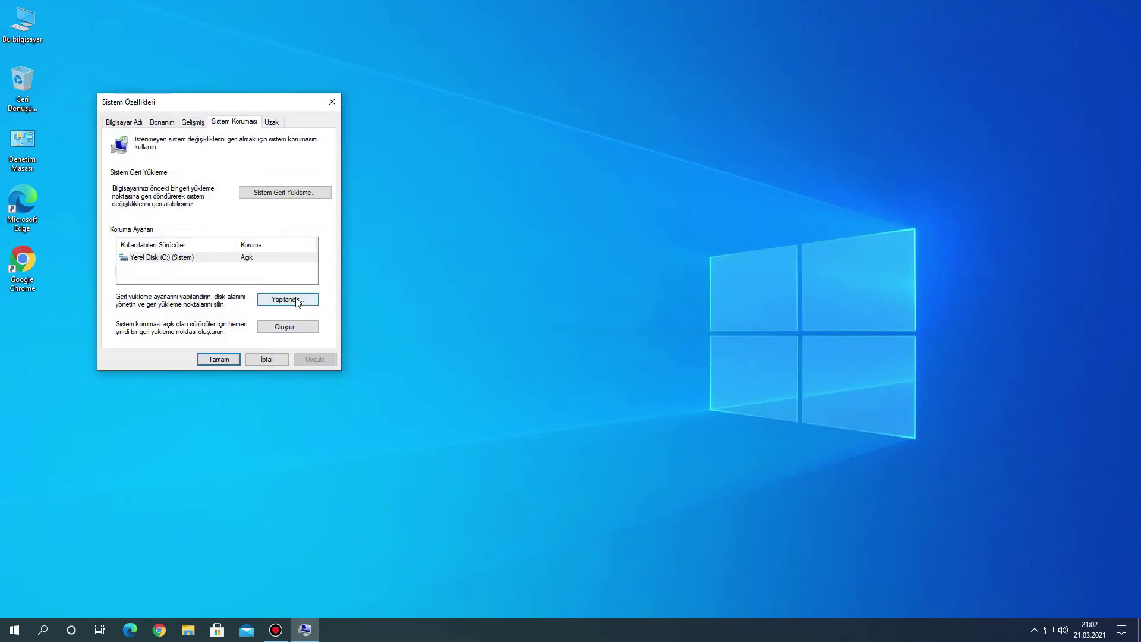
click(296, 300)
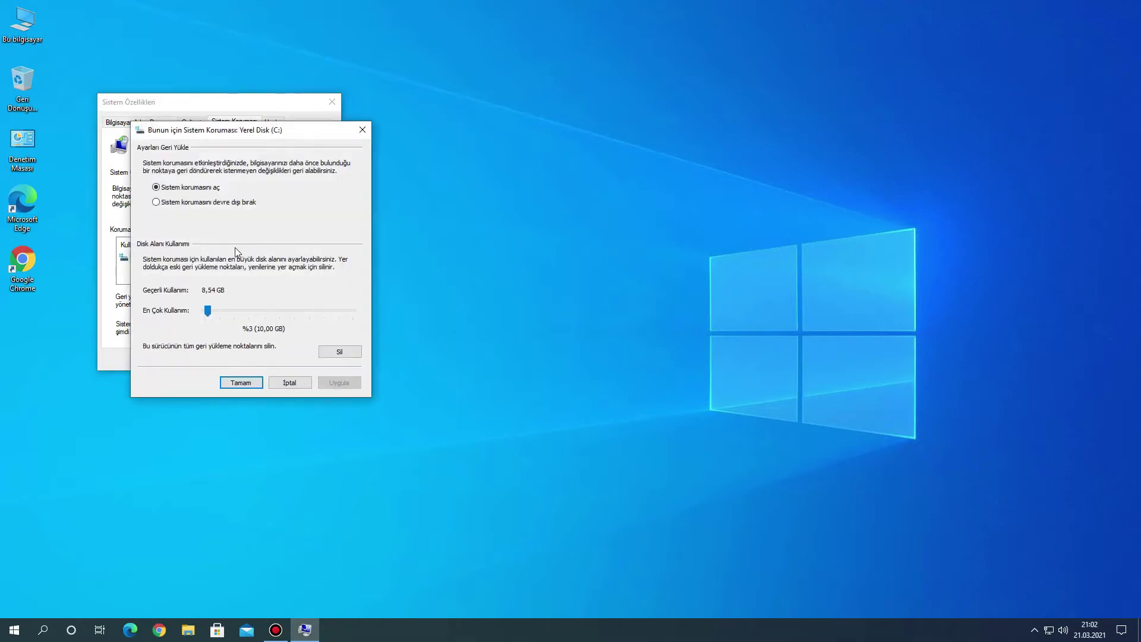
click(290, 383)
Create a system restore point with the description "yede" and dismiss the completion dialog.
click(287, 326)
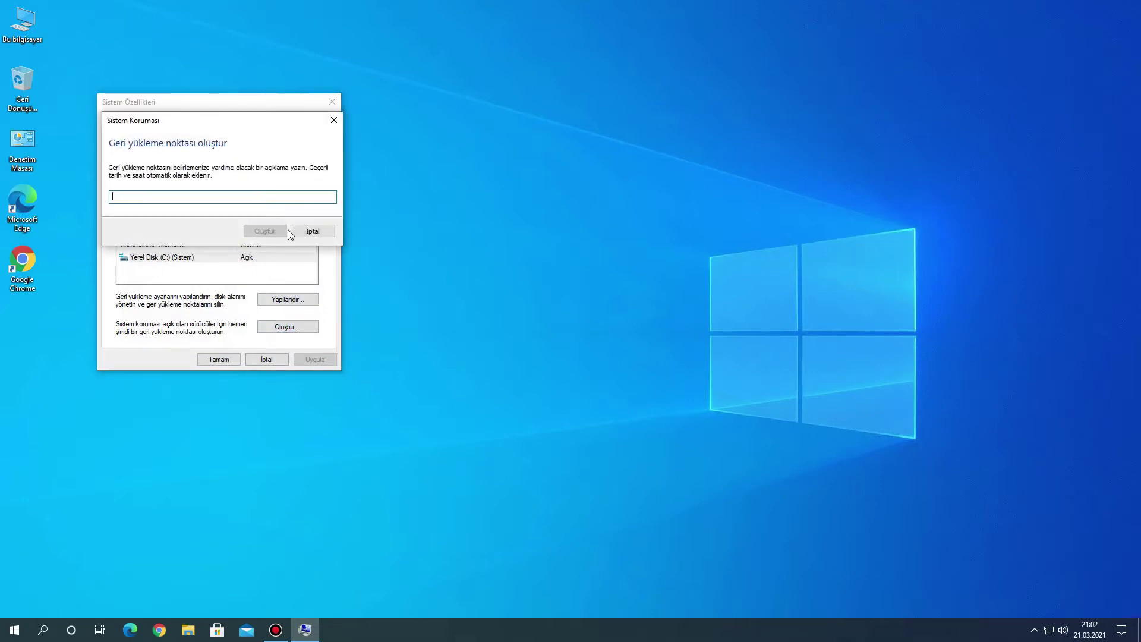
text(yede)
click(259, 233)
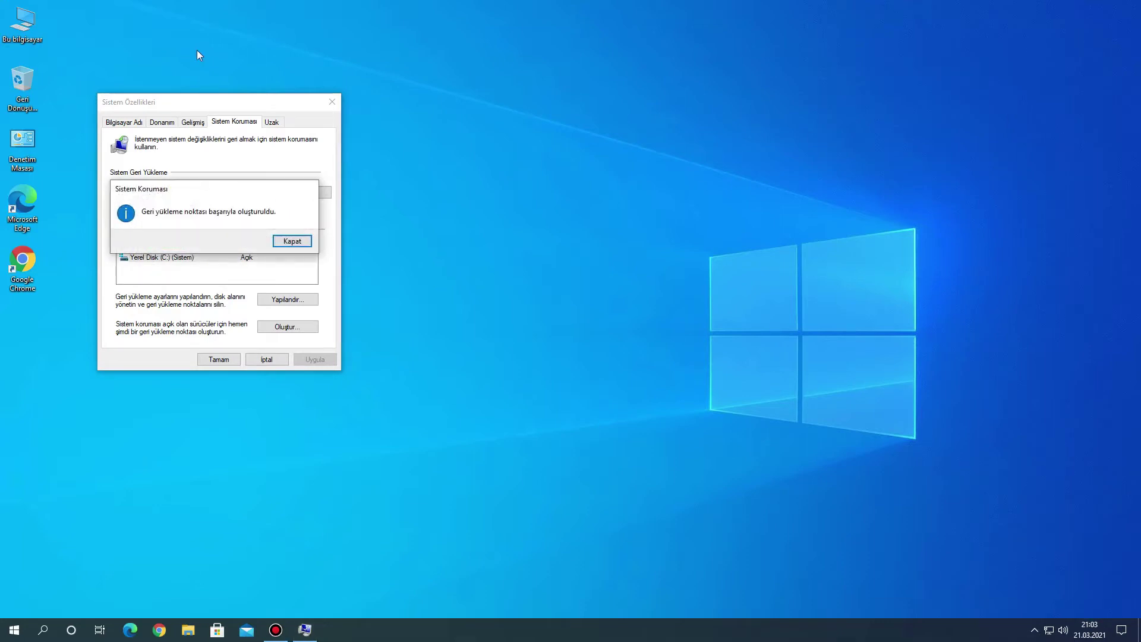
click(298, 243)
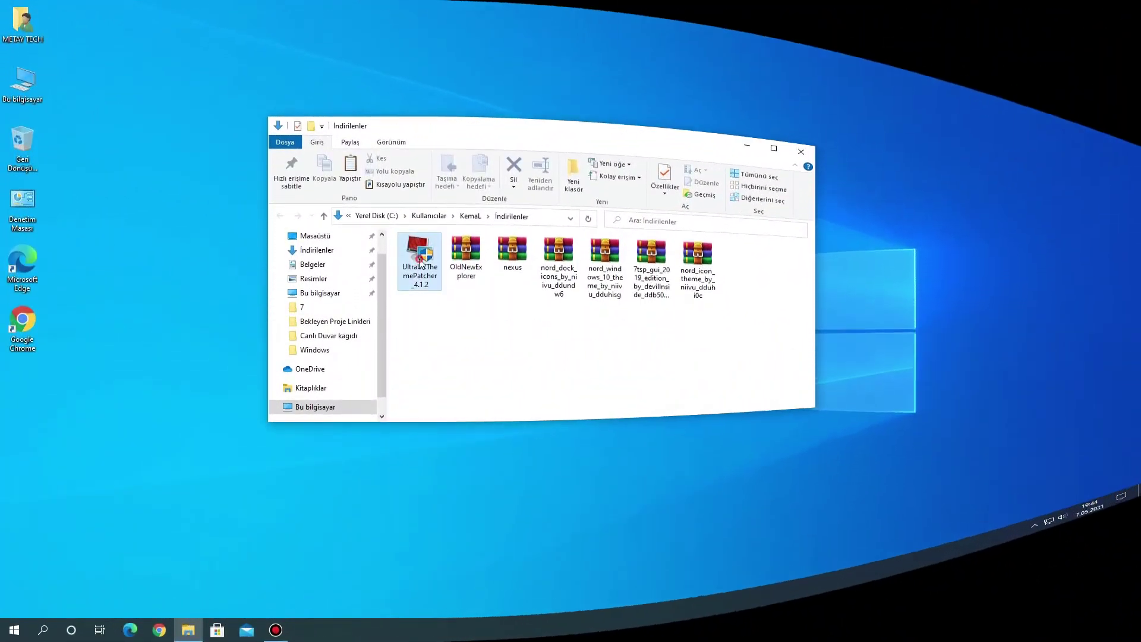
Run the UltraUXThemePatcher 4.1.2 setup from the downloads folder, accept its licence agreement and install it.
double_click(423, 277)
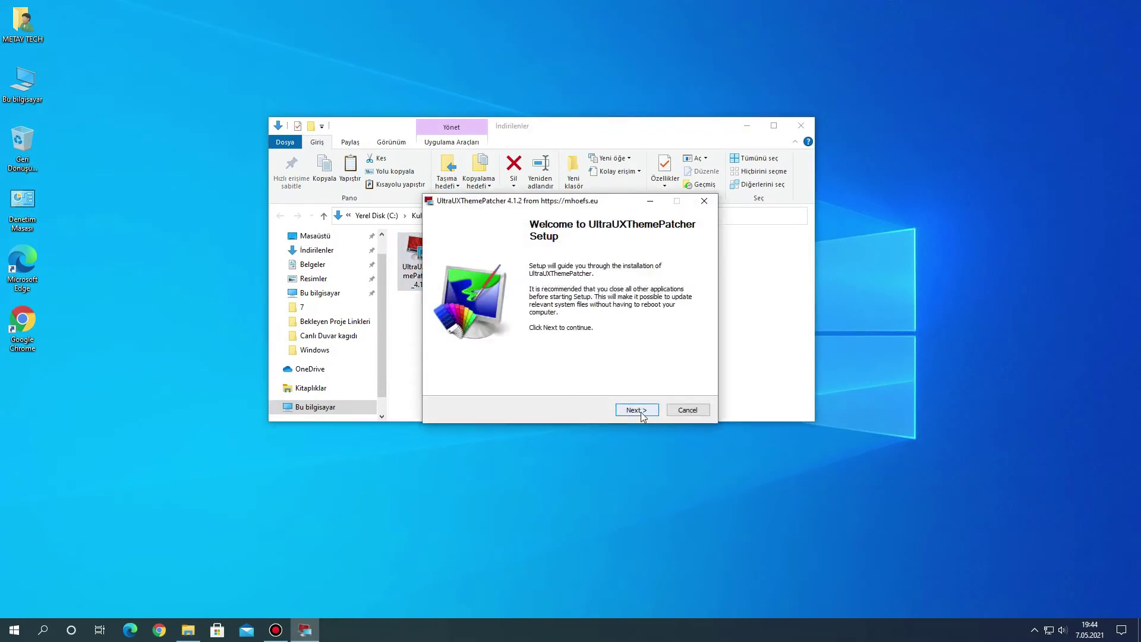
click(640, 412)
click(555, 382)
click(627, 411)
click(629, 411)
click(631, 411)
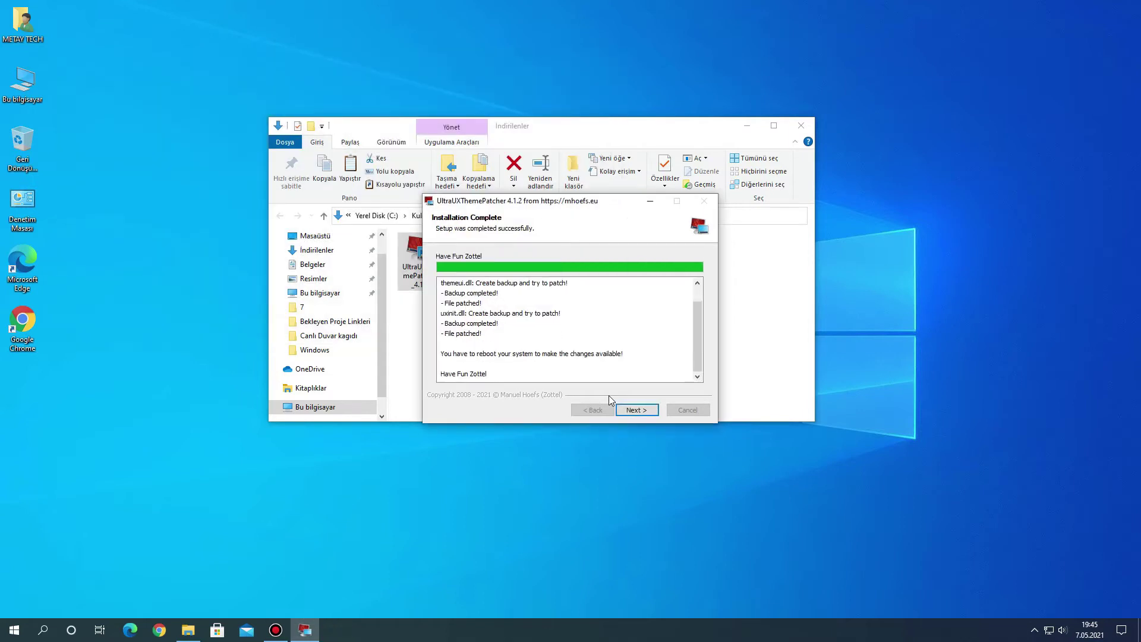
Finish the UltraUXThemePatcher setup with the Reboot now option to restart the computer.
click(635, 410)
click(637, 410)
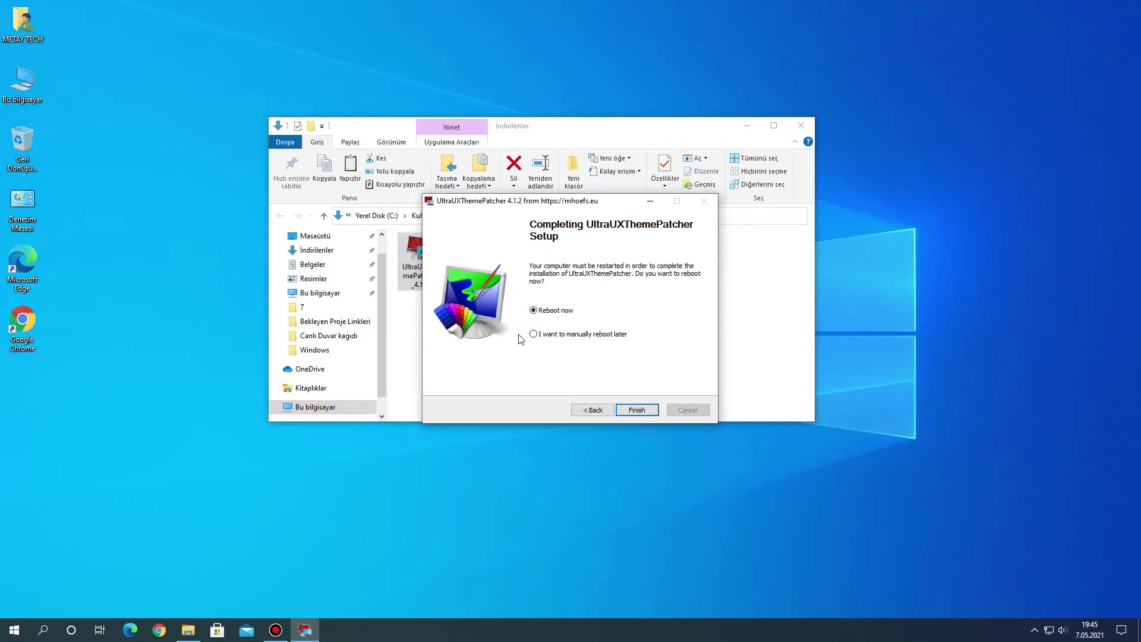
click(634, 410)
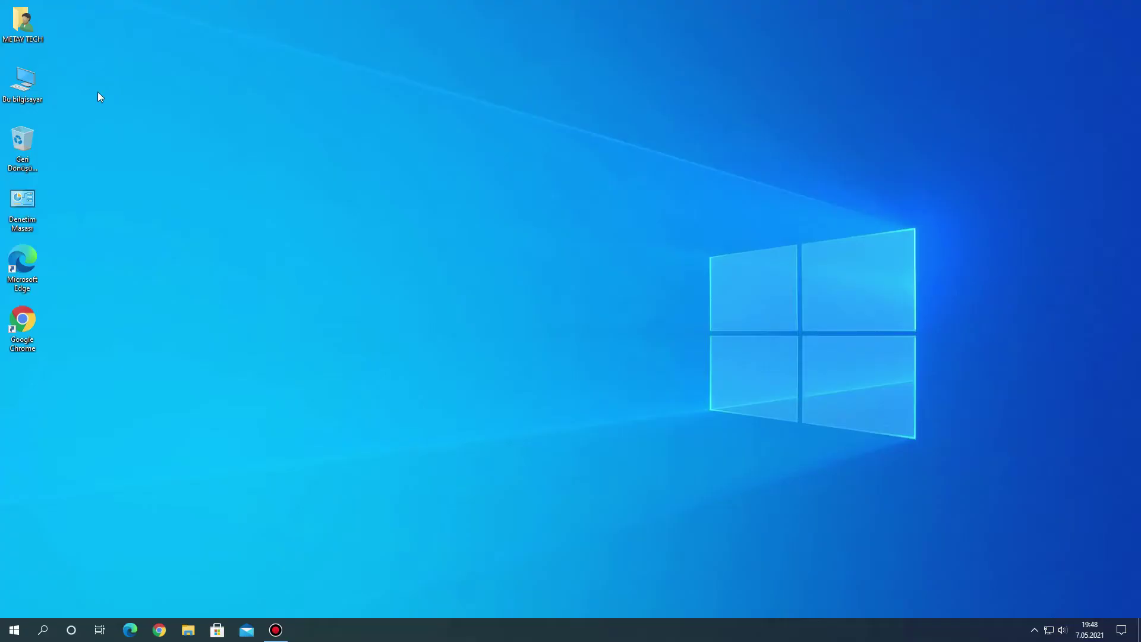
Extract the nord_windows_10_theme_by_niivu_dduhisg archive in the downloads folder into a folder of its own.
double_click(34, 26)
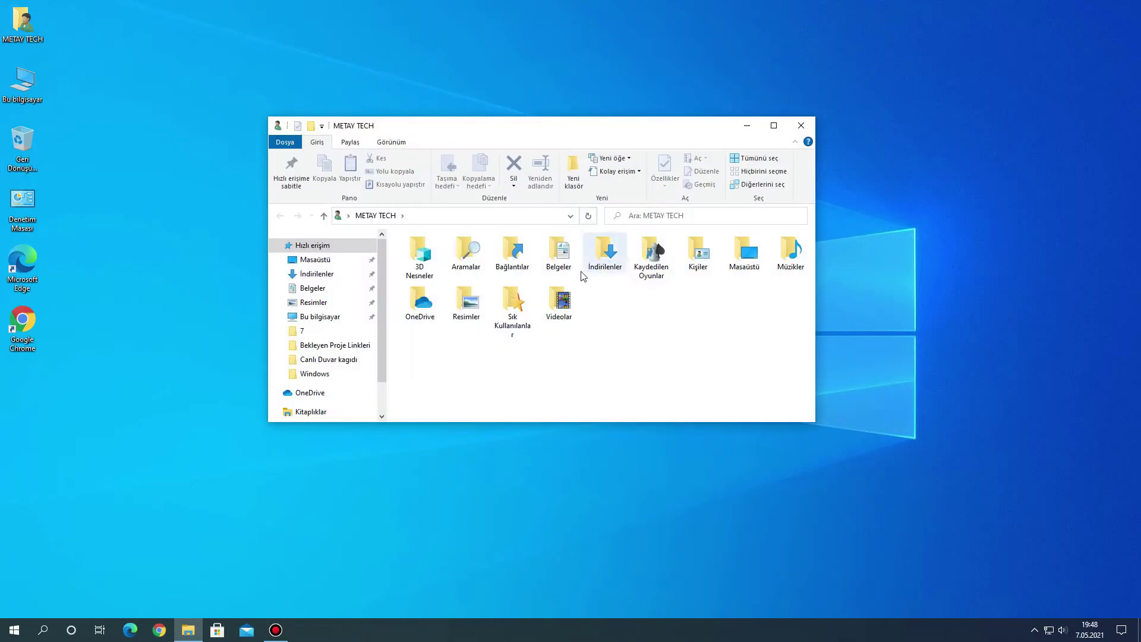
double_click(604, 254)
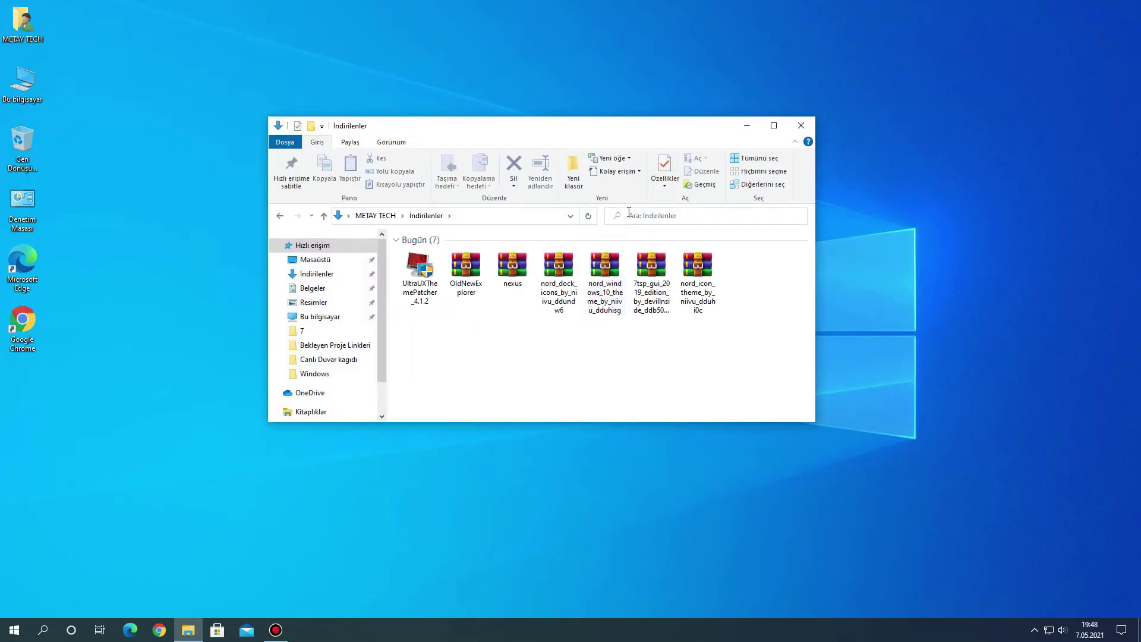
double_click(594, 300)
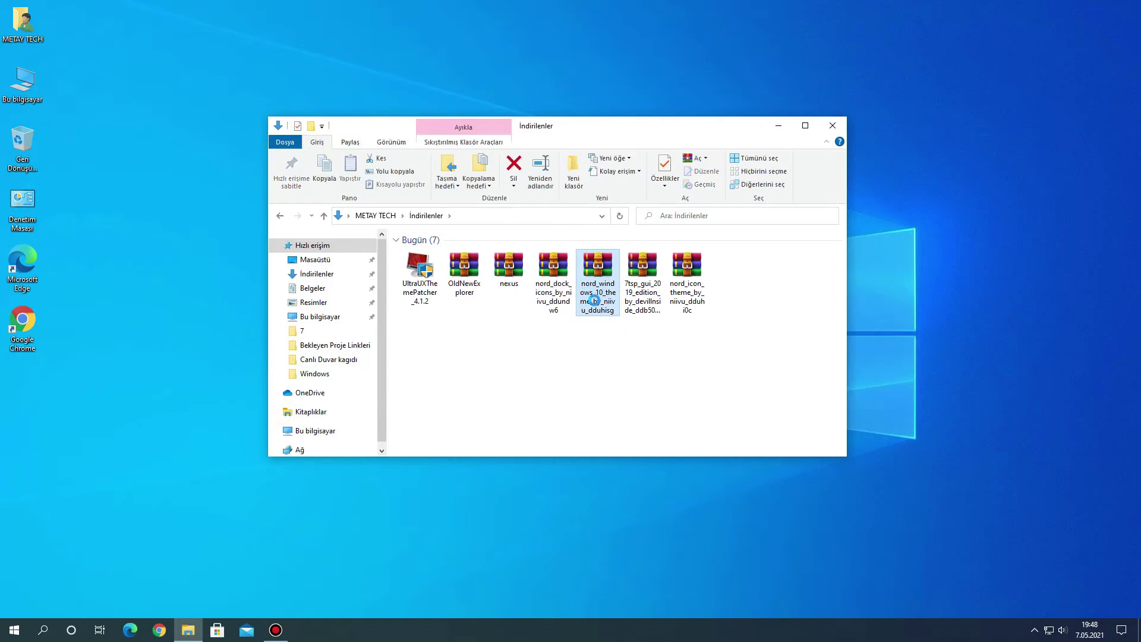
right_click(595, 300)
click(650, 389)
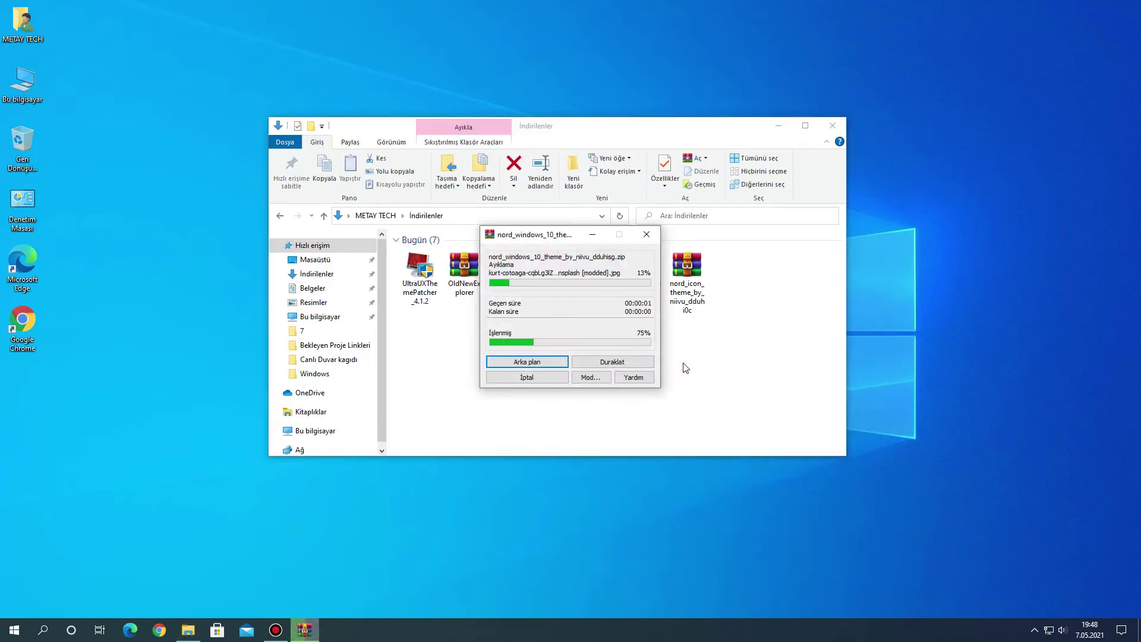
Copy the Nord folder and all the theme files from the Themes folder of the extracted Nord Windows 10 Theme UPDATE DEC 15 2020.
double_click(713, 290)
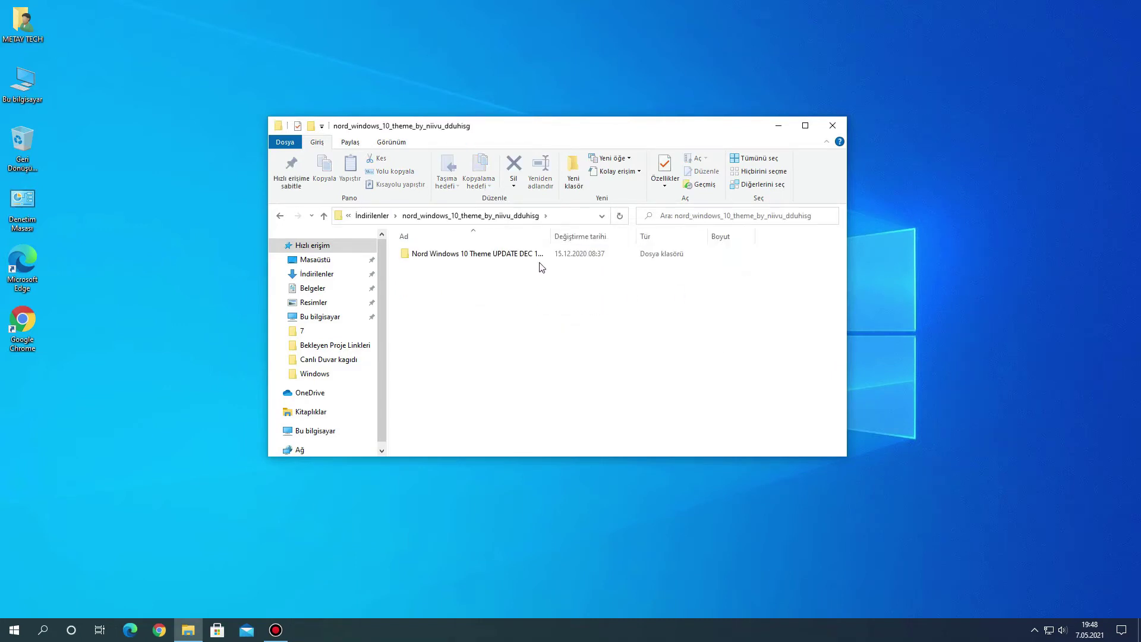
double_click(523, 255)
double_click(441, 279)
drag(511, 413, 409, 257)
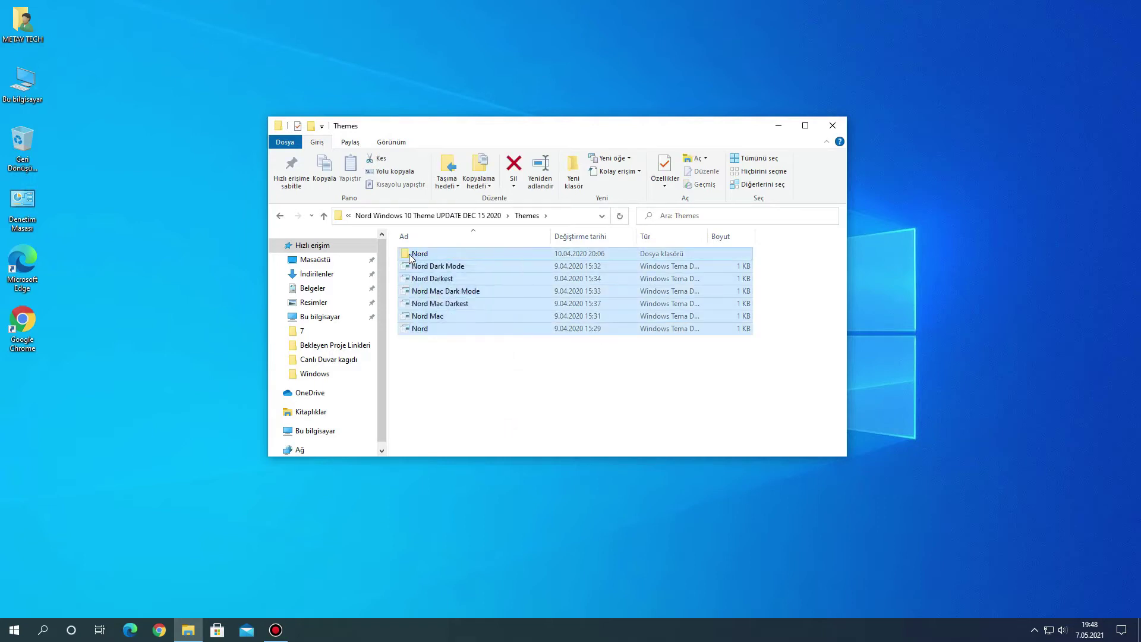
right_click(409, 256)
click(450, 434)
click(502, 395)
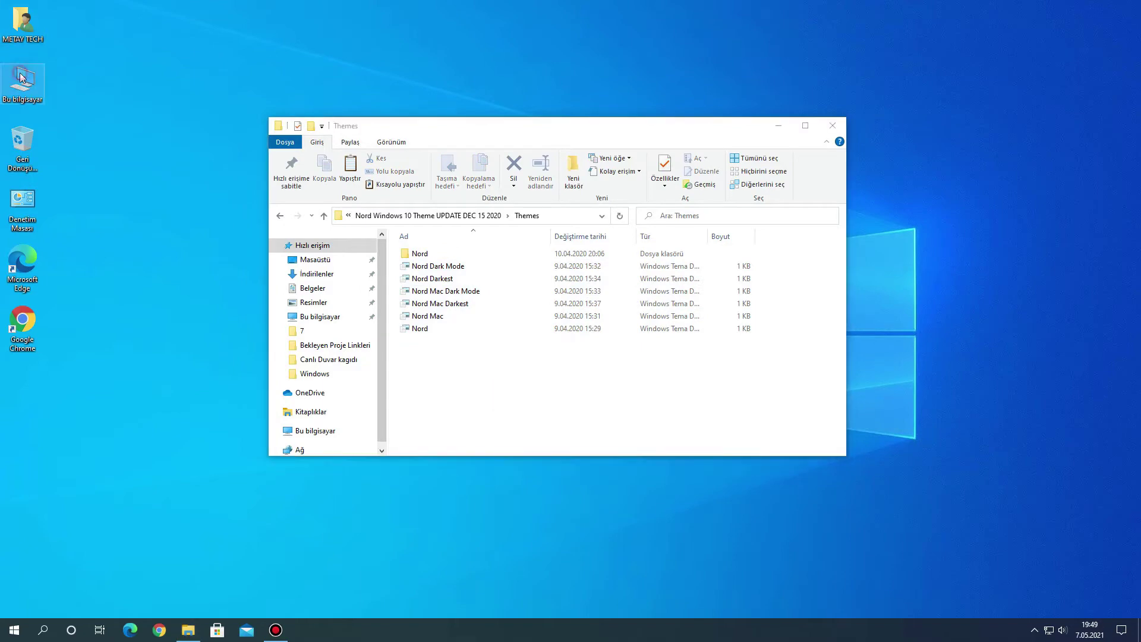
Paste the copied theme files into C:\Windows\Resources\Themes, granting administrator permission, and close that window.
double_click(489, 429)
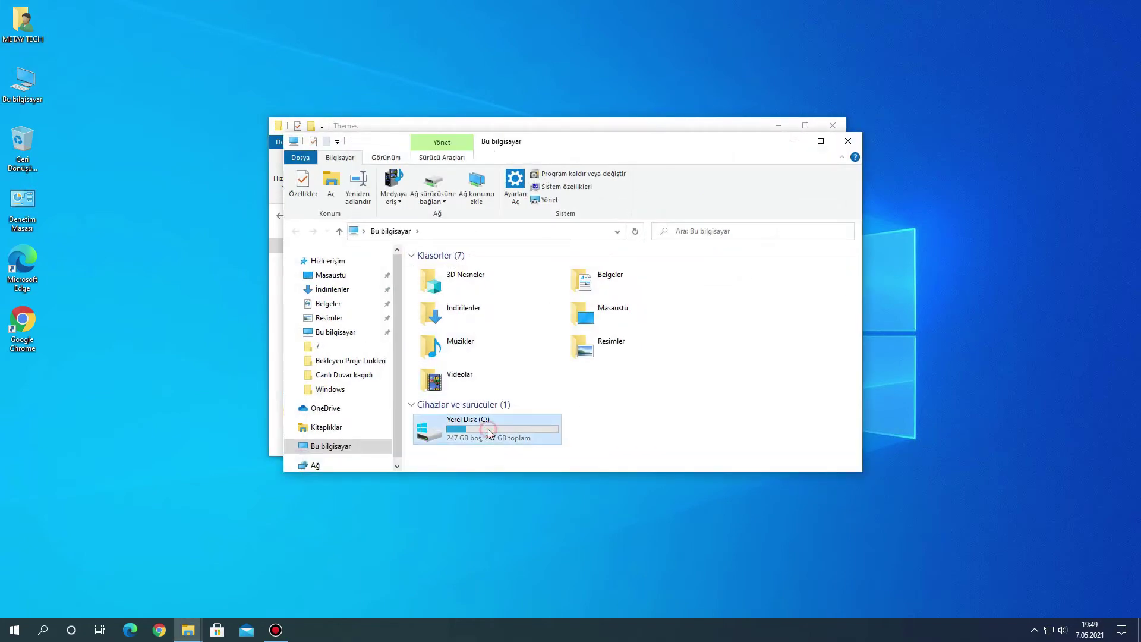
double_click(449, 326)
scroll(448, 327, down, 18)
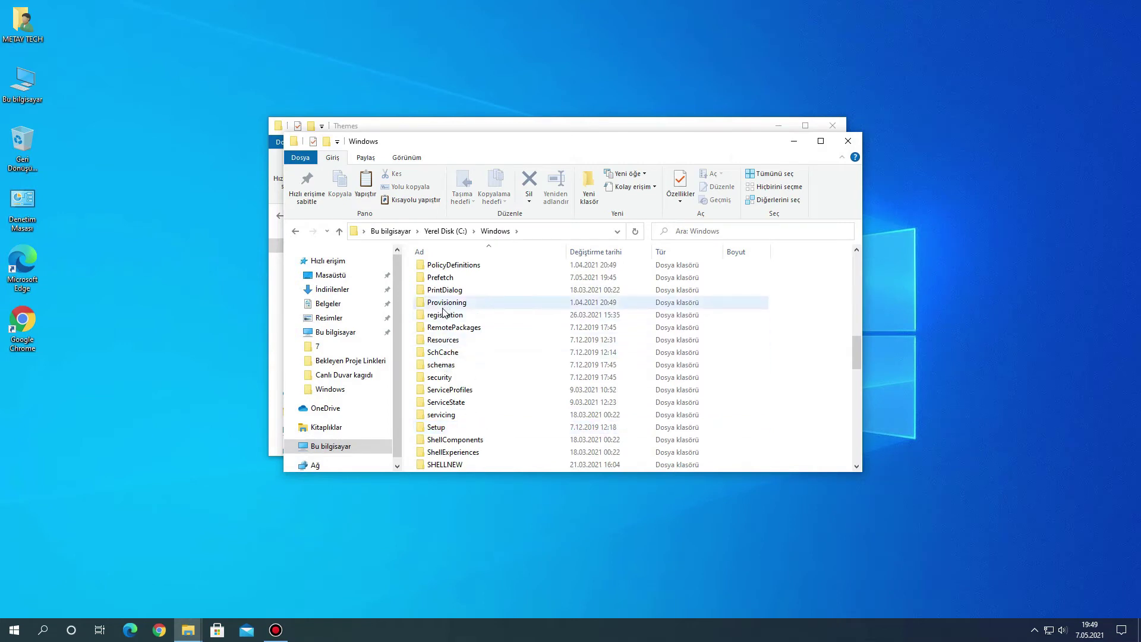
double_click(444, 340)
double_click(449, 286)
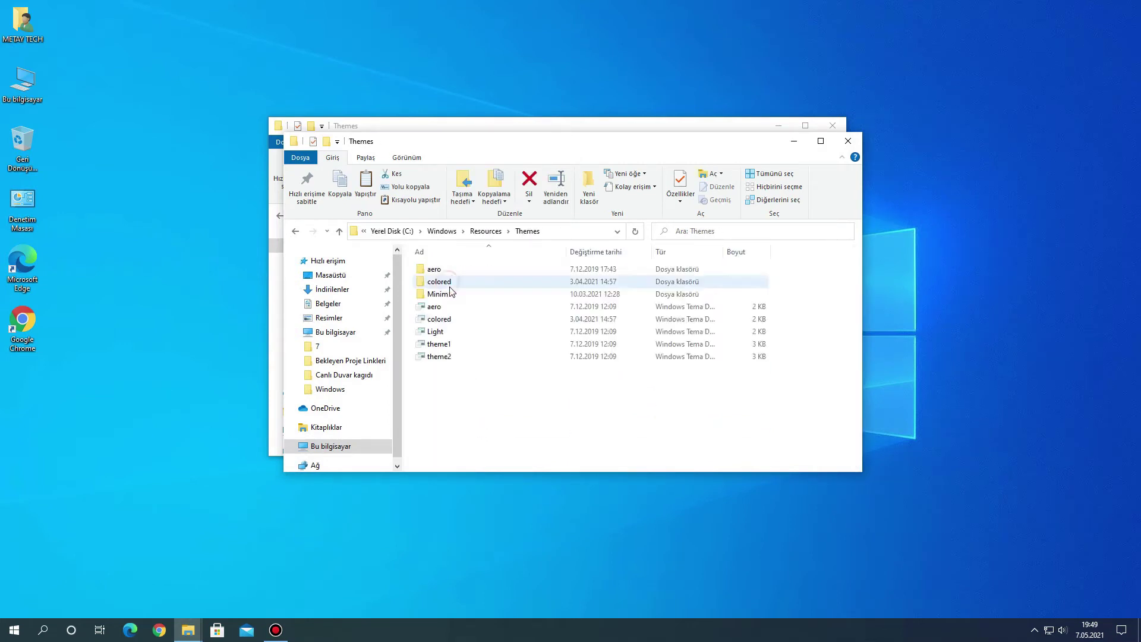
right_click(502, 407)
click(532, 489)
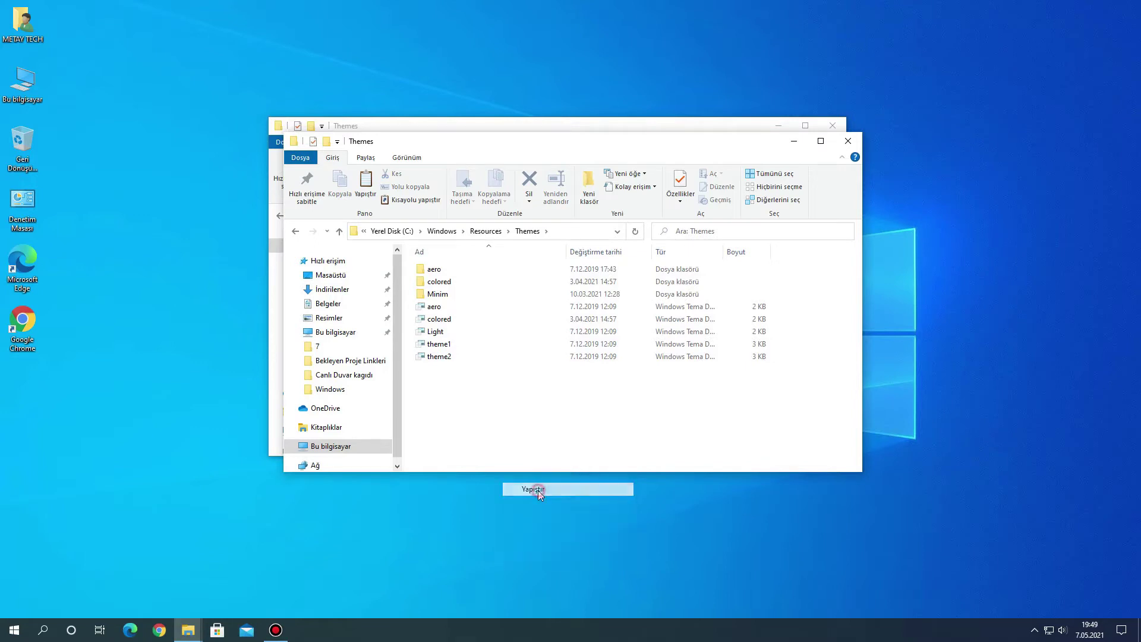
click(243, 255)
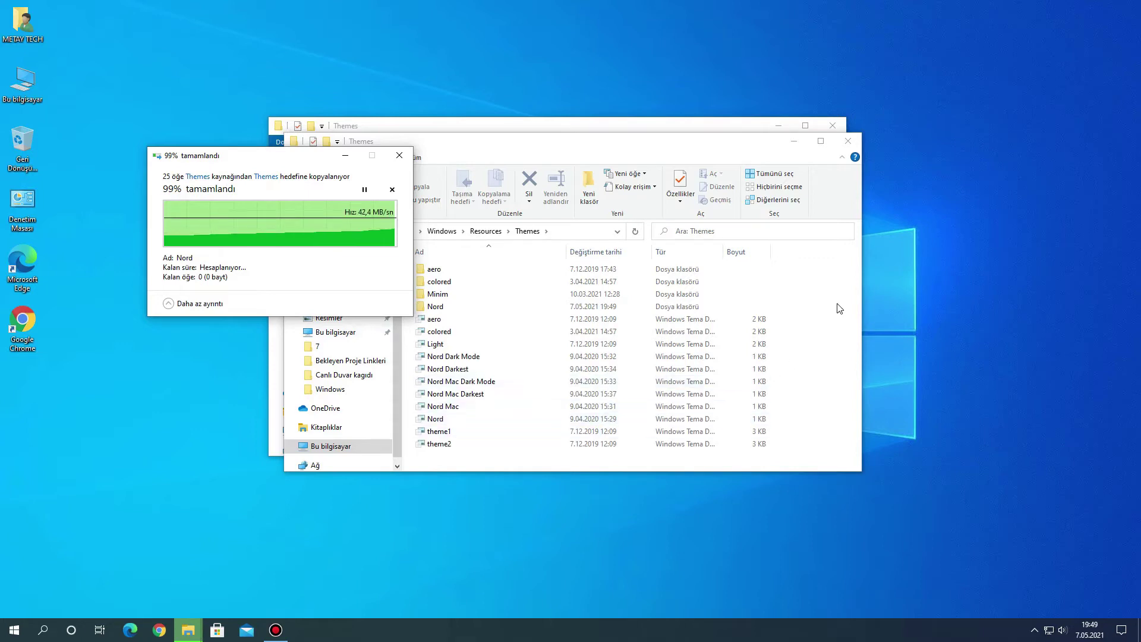
click(852, 145)
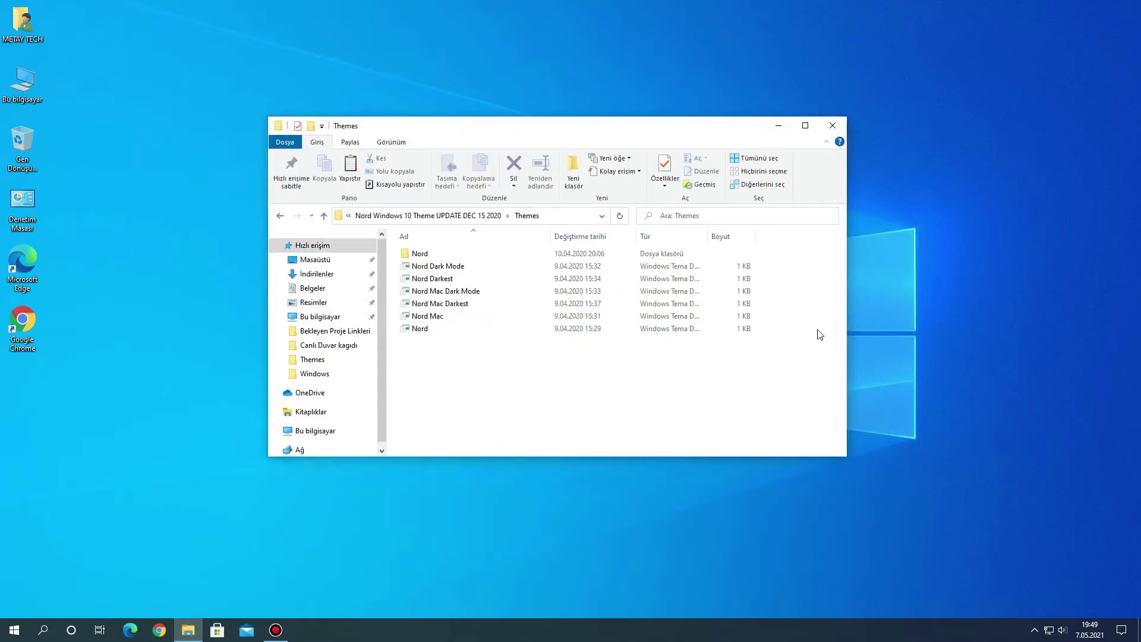
Go back up to the Nord Windows 10 Theme UPDATE DEC 15 2020 folder.
click(397, 216)
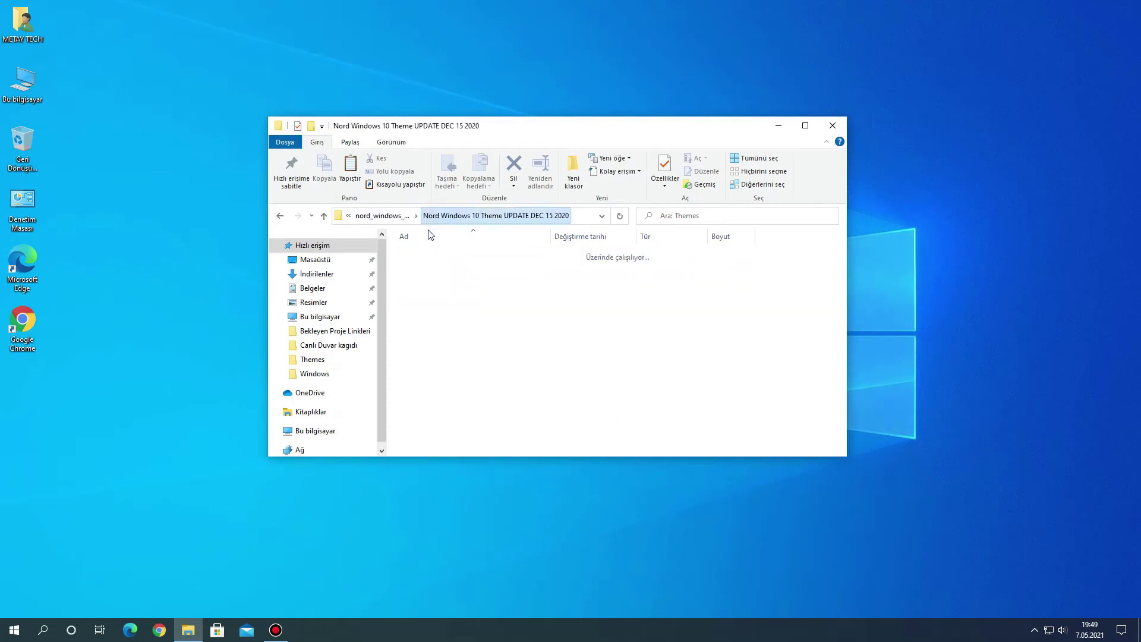
click(395, 218)
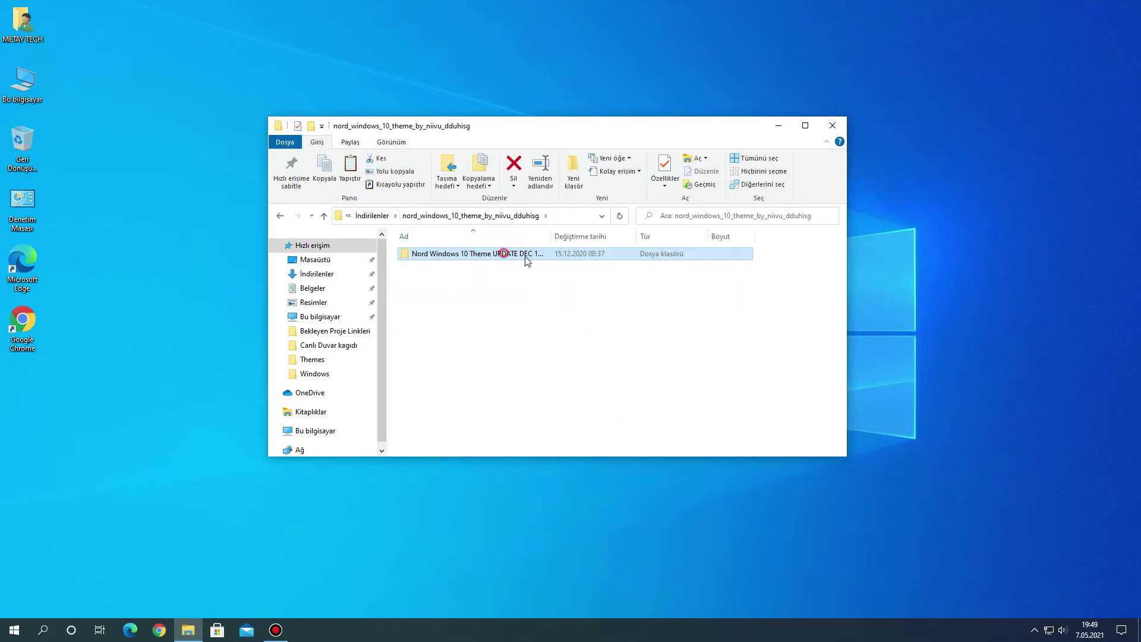
double_click(525, 259)
Apply the Nord theme in the Windows personalization settings and check how the Start menu looks with it.
right_click(872, 255)
click(899, 385)
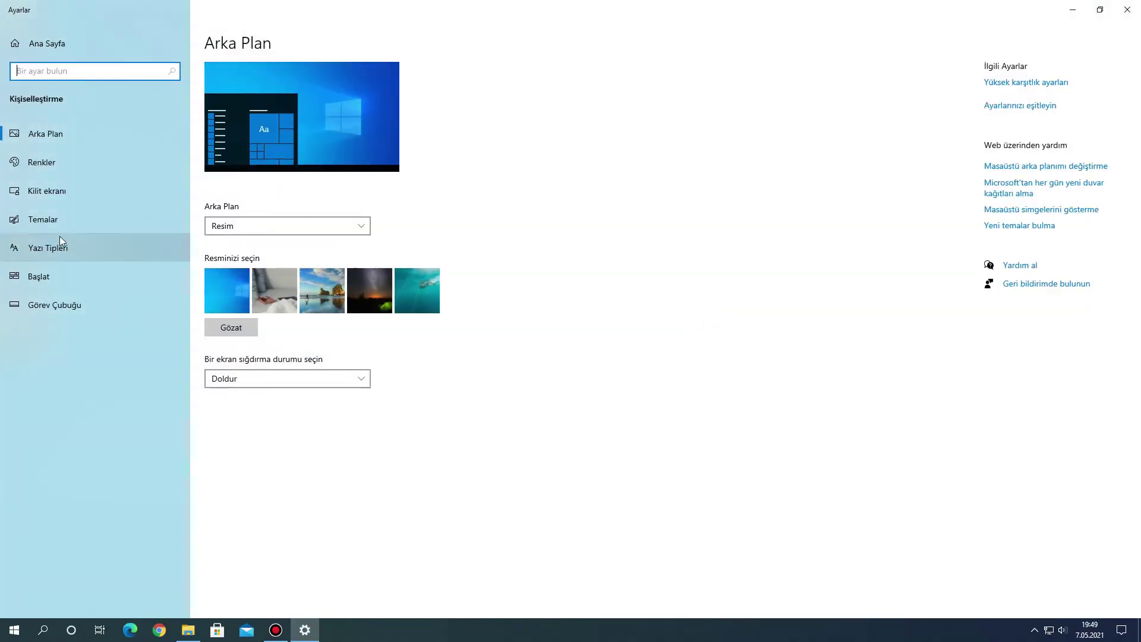
click(53, 223)
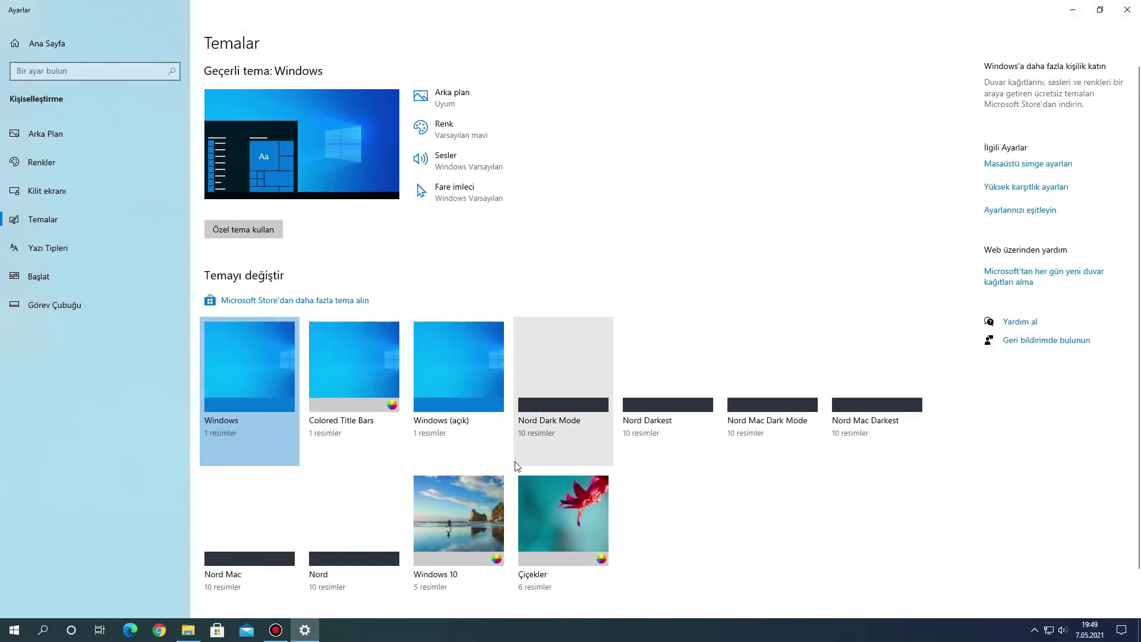
click(375, 540)
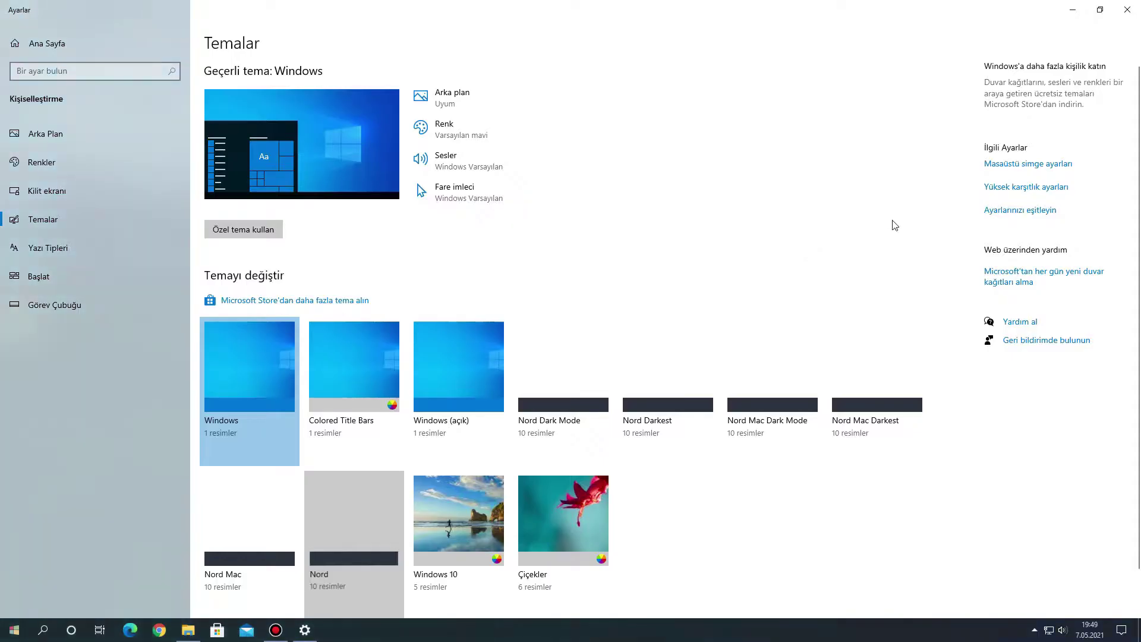
click(1069, 11)
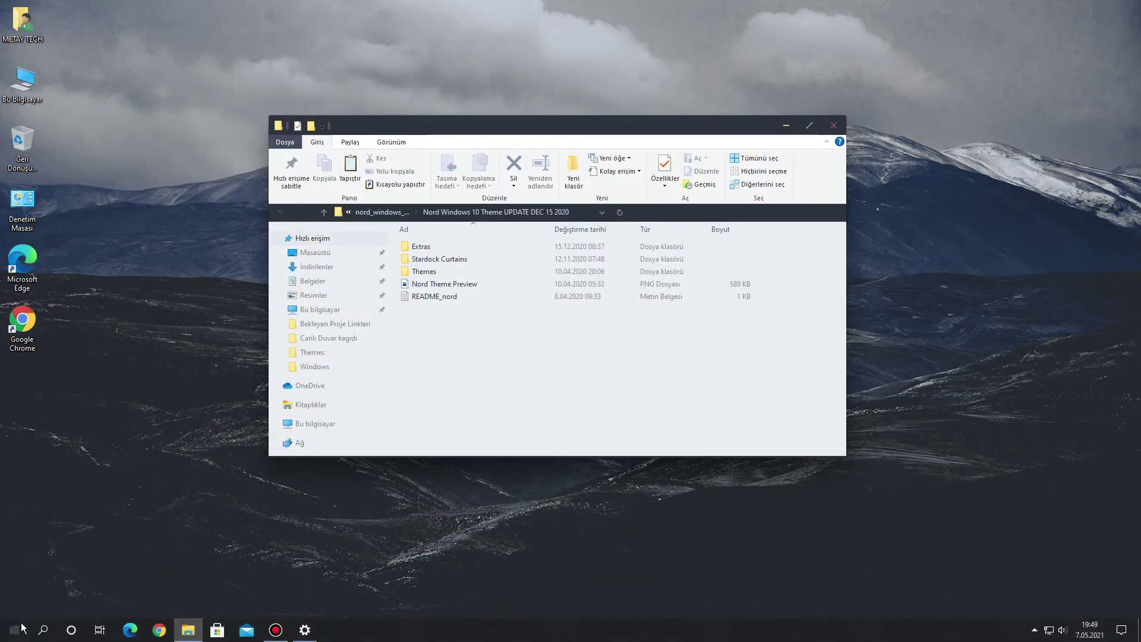
key(super)
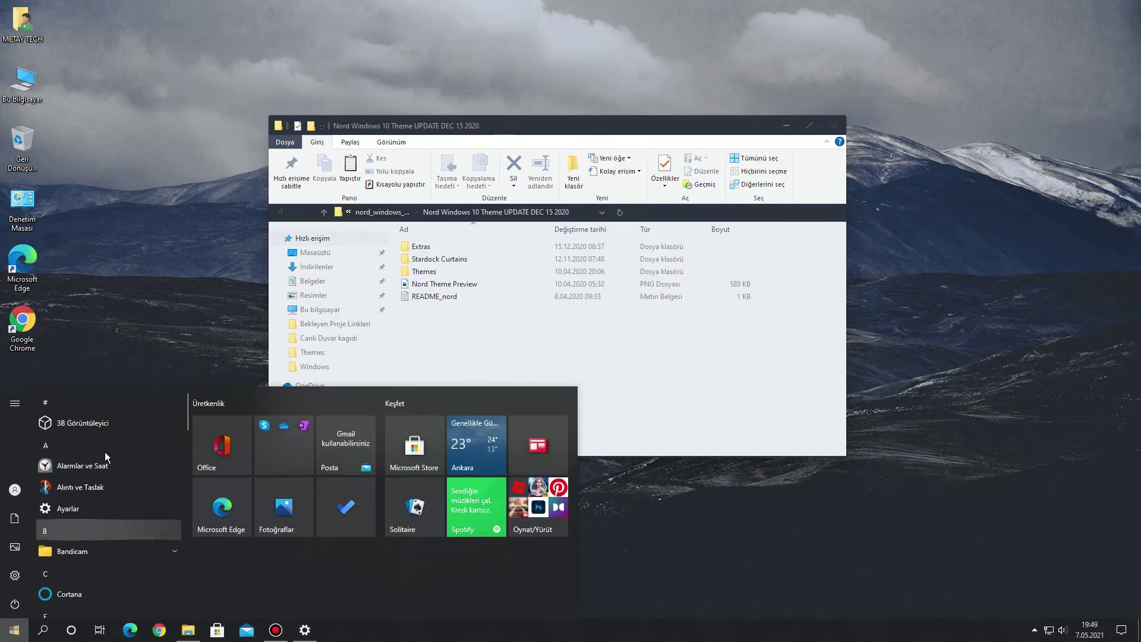
click(765, 361)
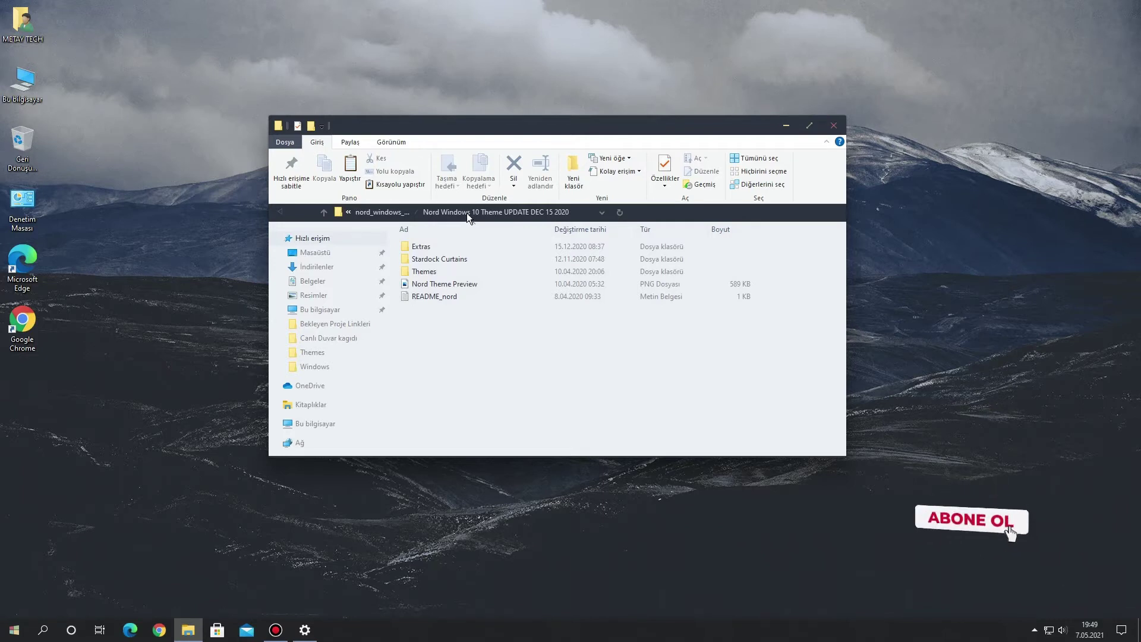
Return to the downloads folder and extract the OldNewExplorer archive into its own folder.
click(403, 213)
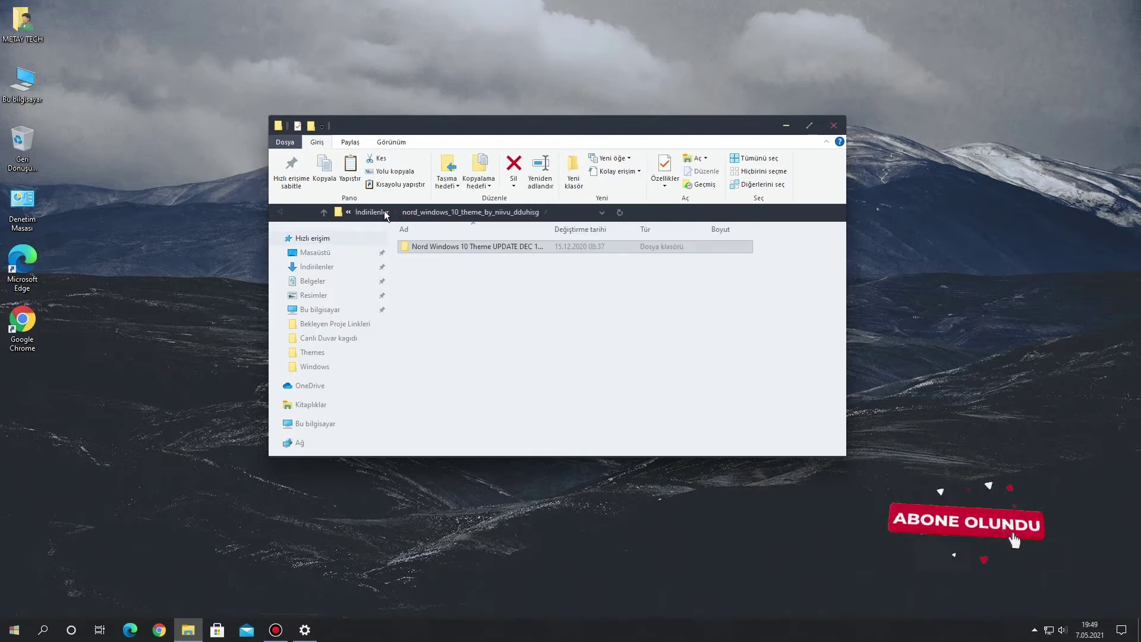
click(383, 214)
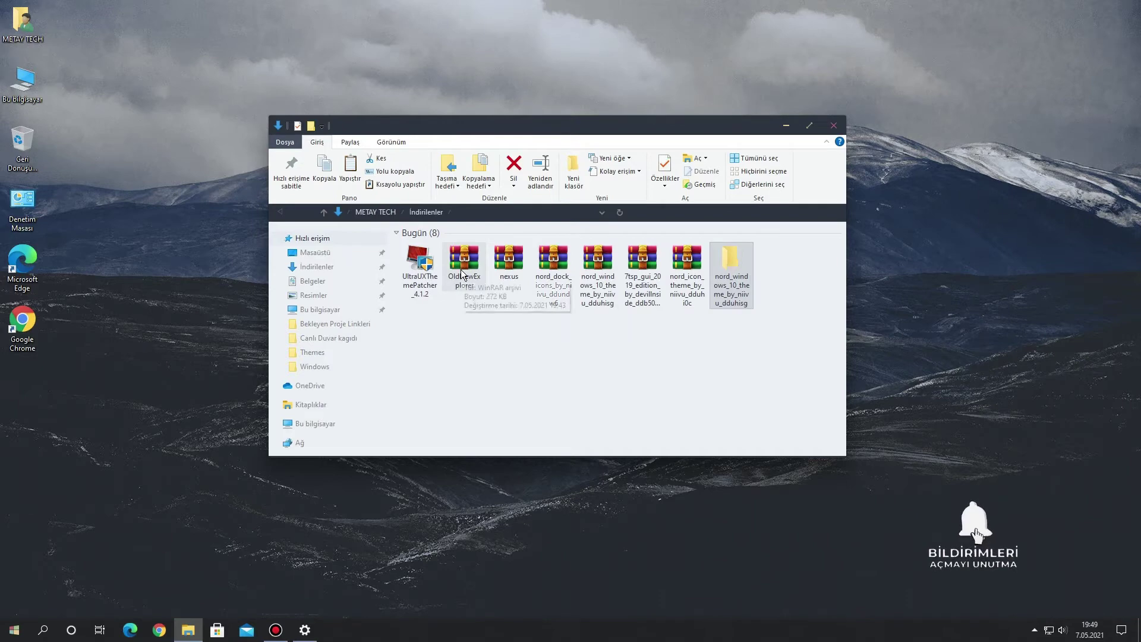
click(463, 272)
right_click(463, 272)
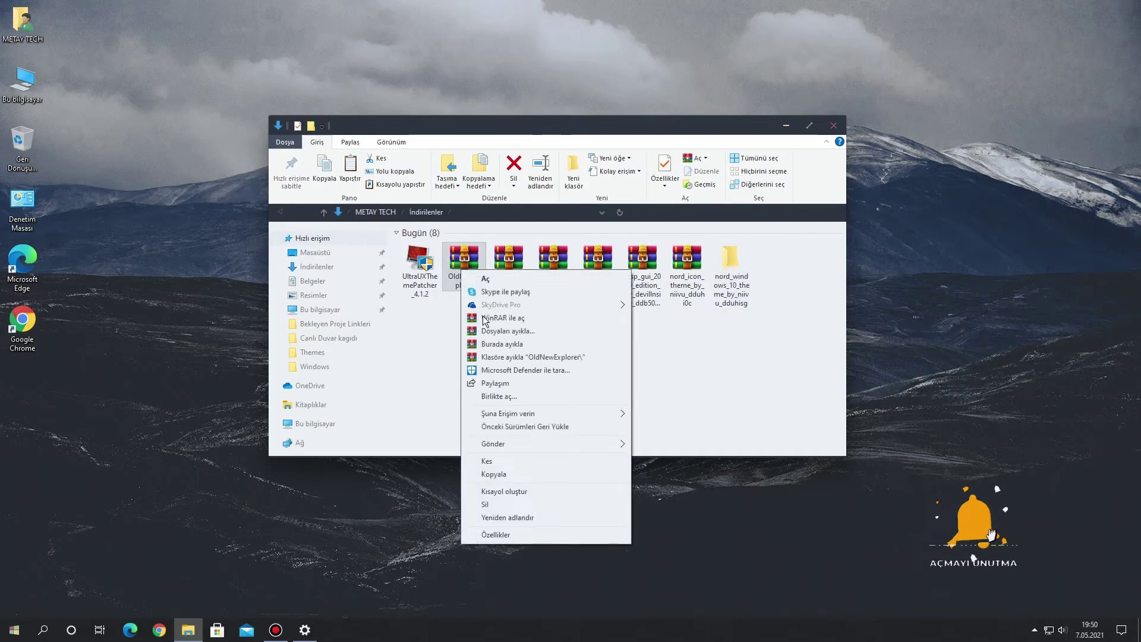
click(500, 354)
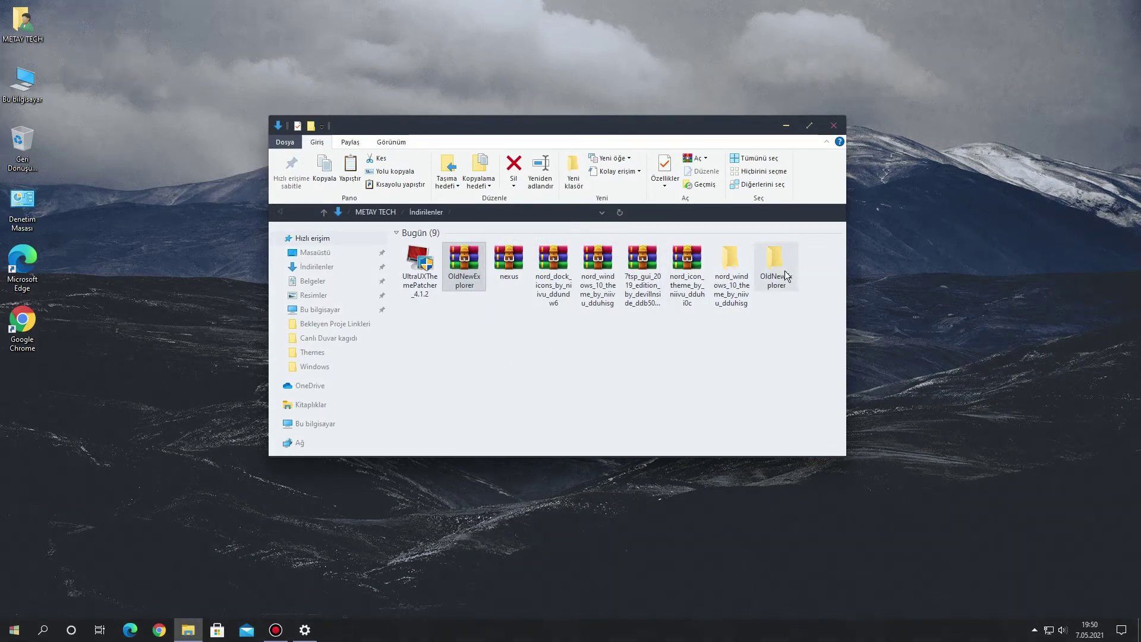
Run OldNewExplorerCfg from the extracted OldNewExplorer folder, install its shell extension and close the configuration window.
click(785, 274)
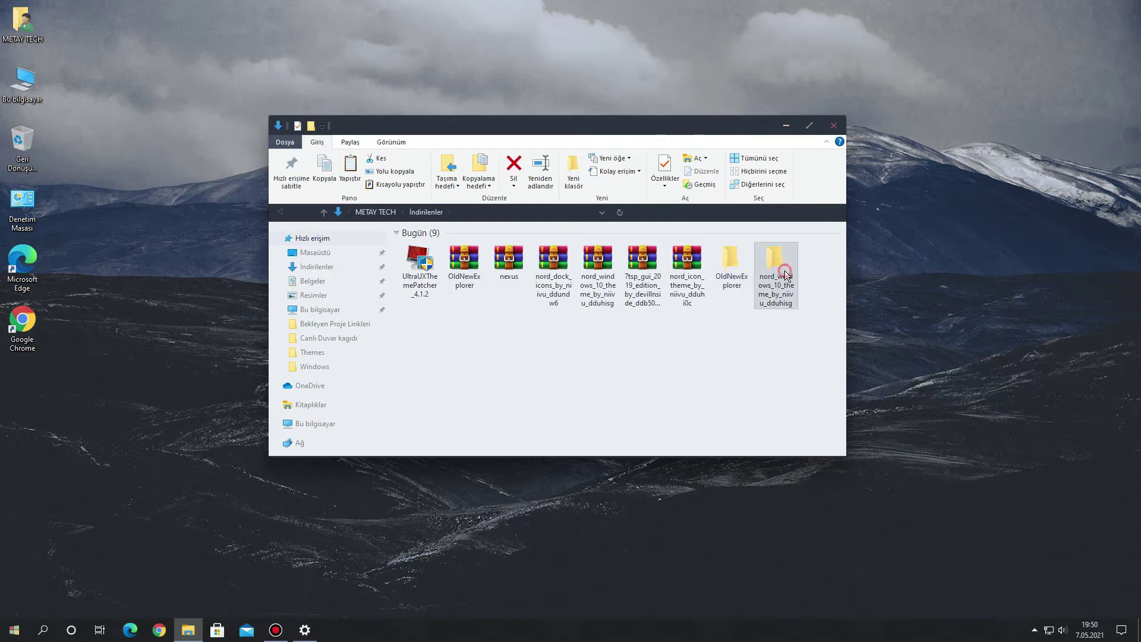
double_click(783, 273)
click(391, 212)
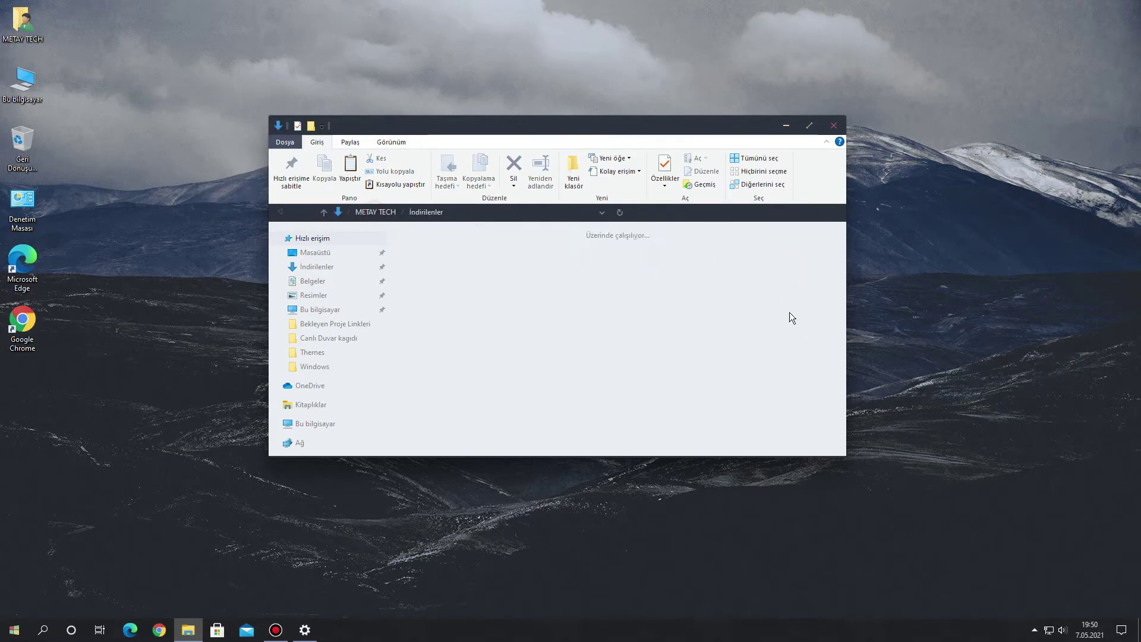
double_click(723, 255)
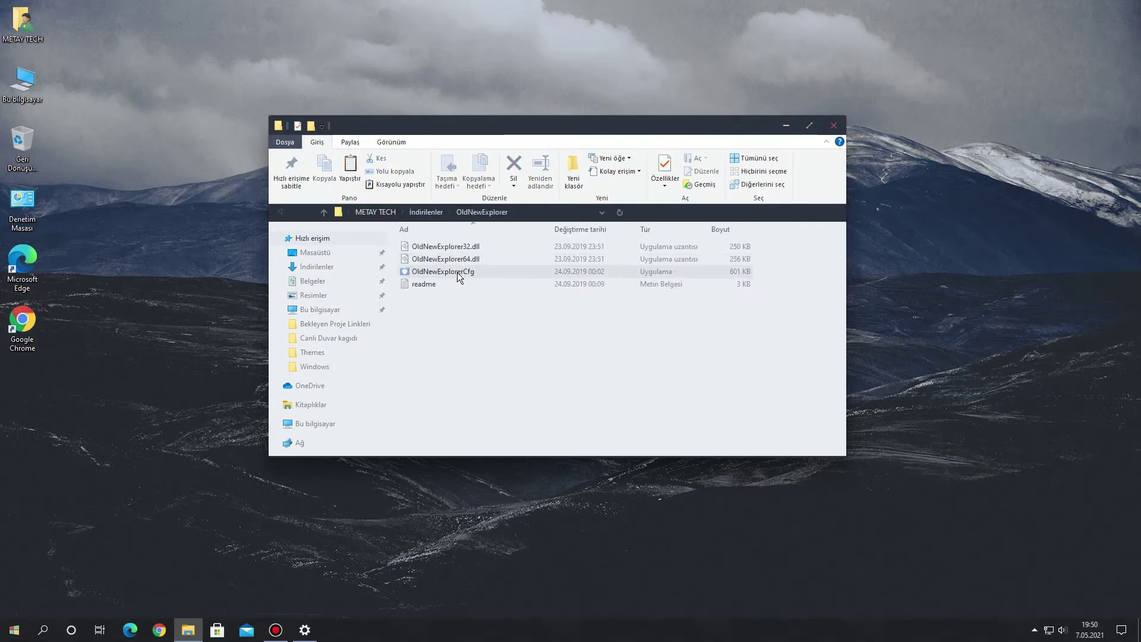
double_click(460, 275)
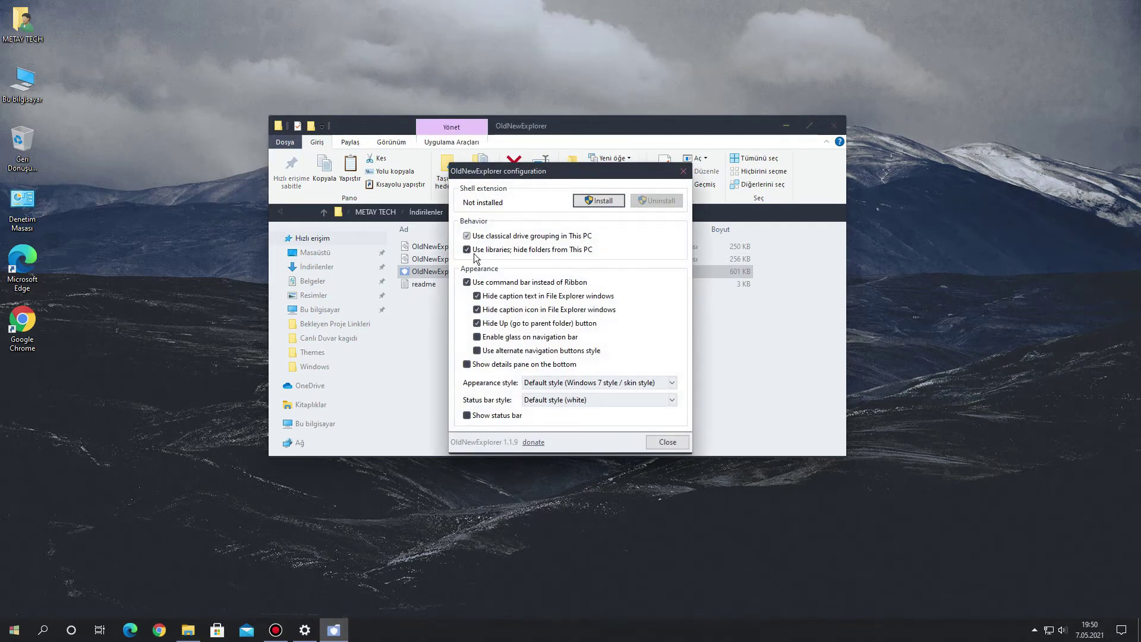
click(600, 202)
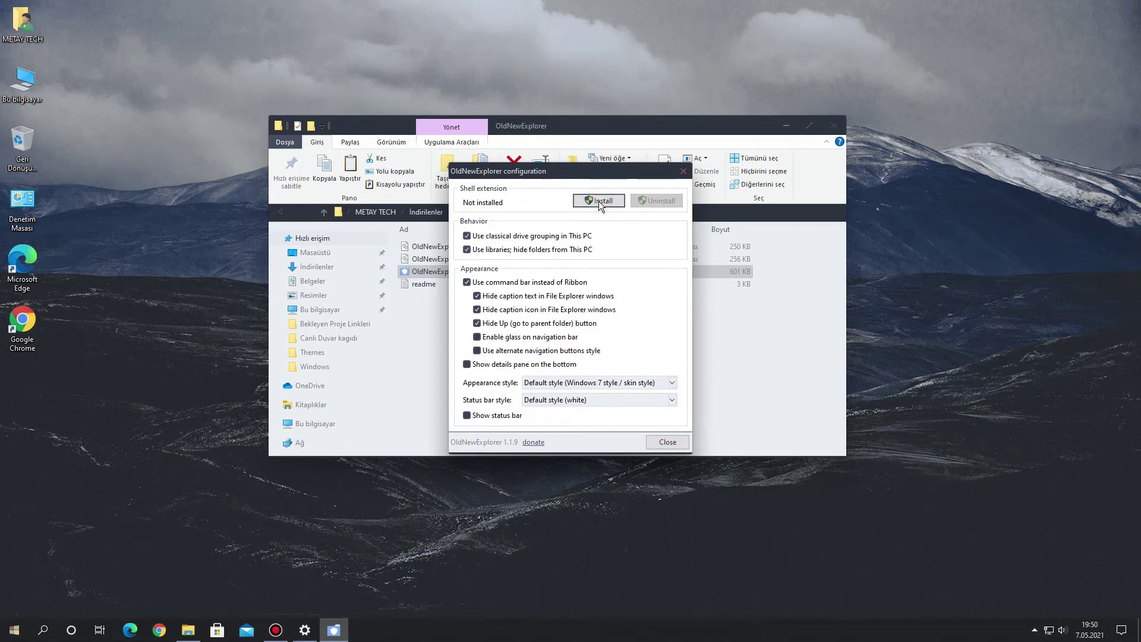
click(668, 441)
Return to the downloads folder and extract the 7tsp_gui_2019_edition archive into its own folder.
click(417, 212)
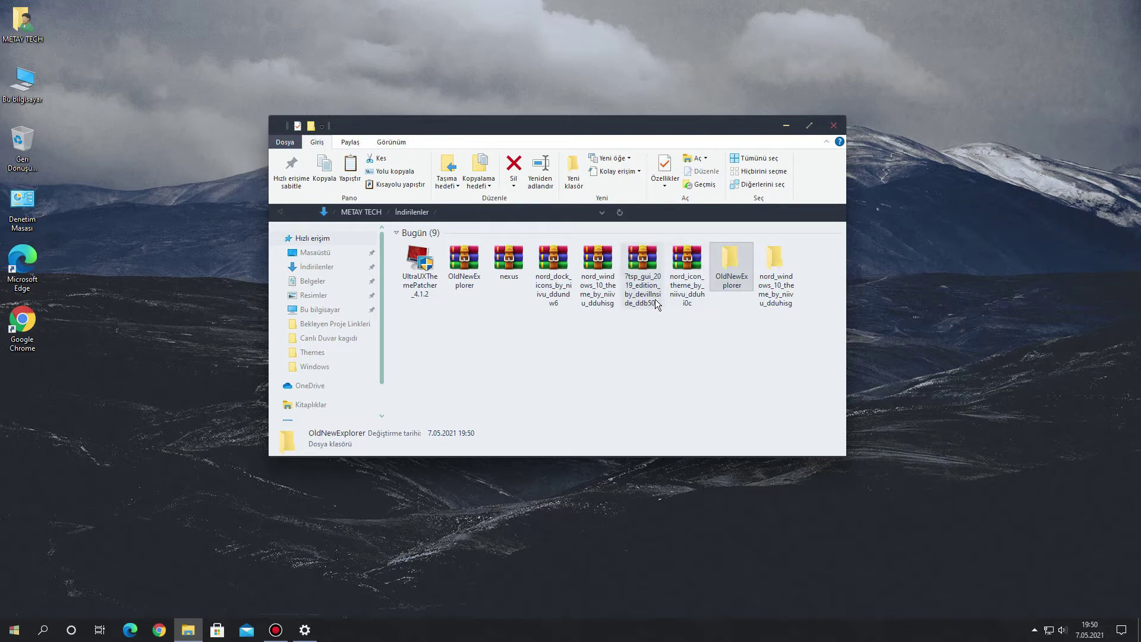
click(648, 290)
right_click(648, 291)
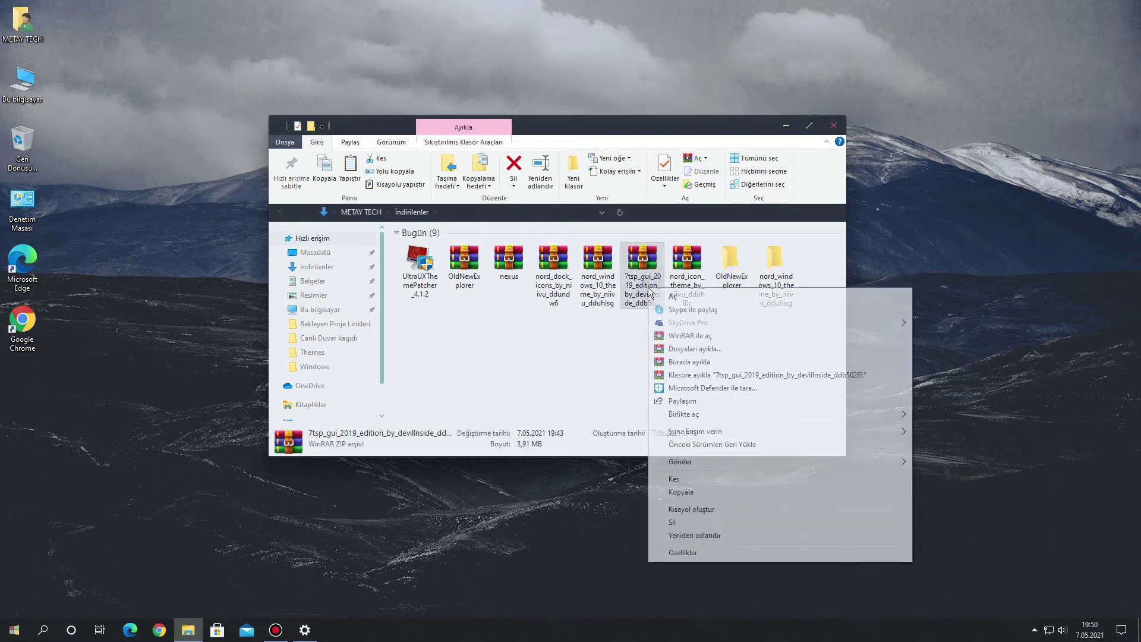
click(688, 373)
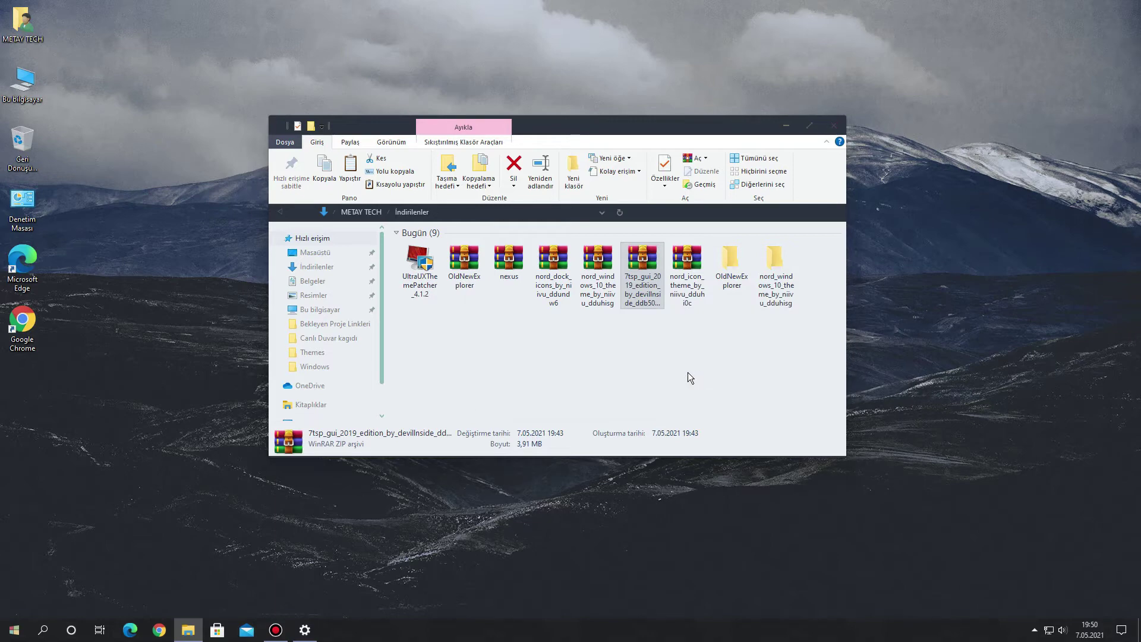
click(819, 268)
Extract the nord_icon_theme_by_niivu_dduhi0c archive into its own folder and open the Nord Icon Theme UPDATE folder inside it.
click(683, 285)
right_click(681, 296)
click(713, 382)
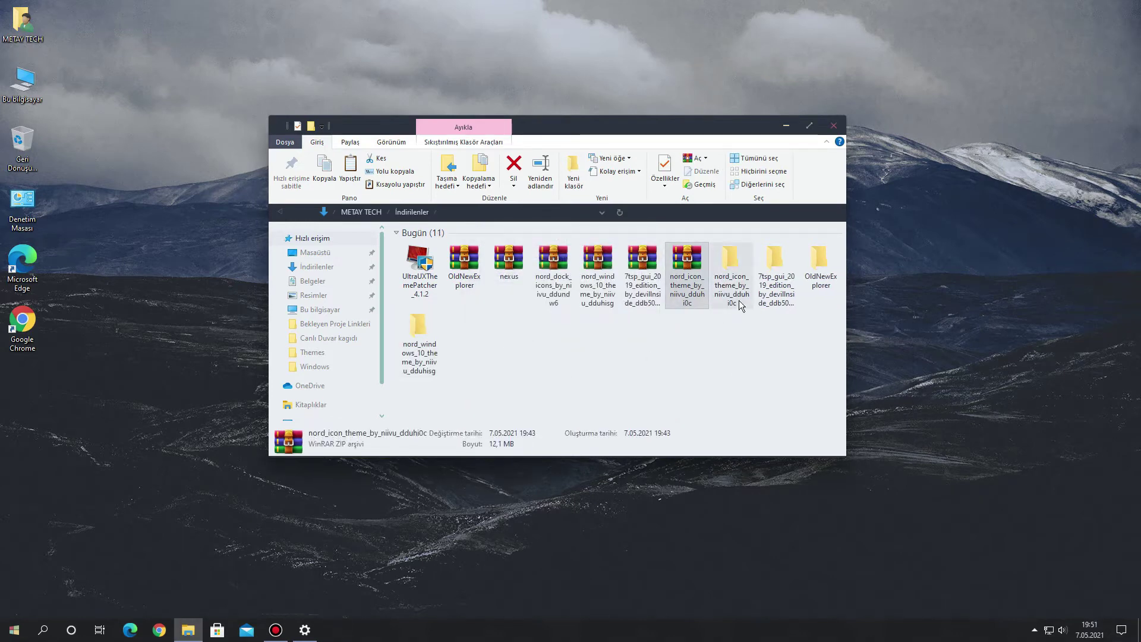
double_click(739, 300)
double_click(483, 250)
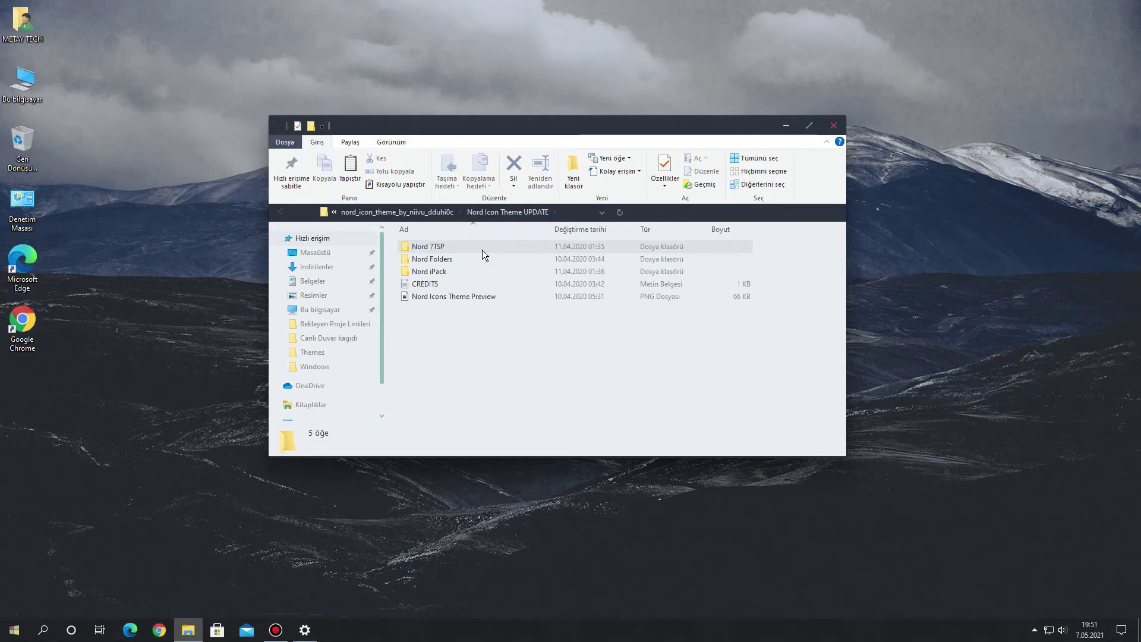
Open the Nord 7TSP folder inside Nord Icon Theme UPDATE.
double_click(482, 250)
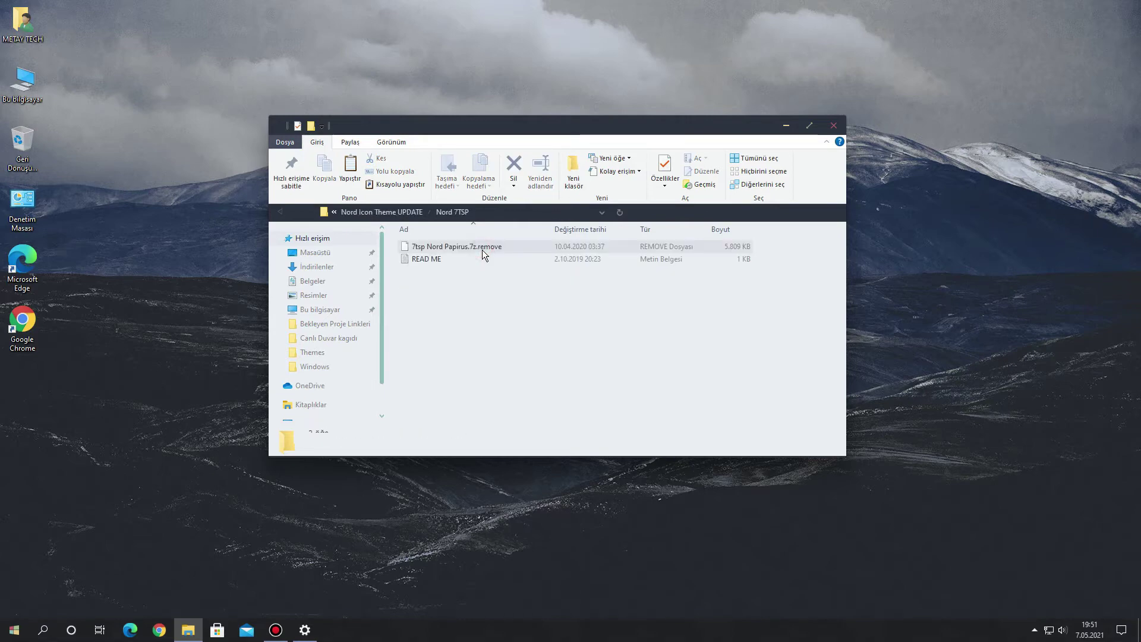
click(482, 249)
right_click(482, 250)
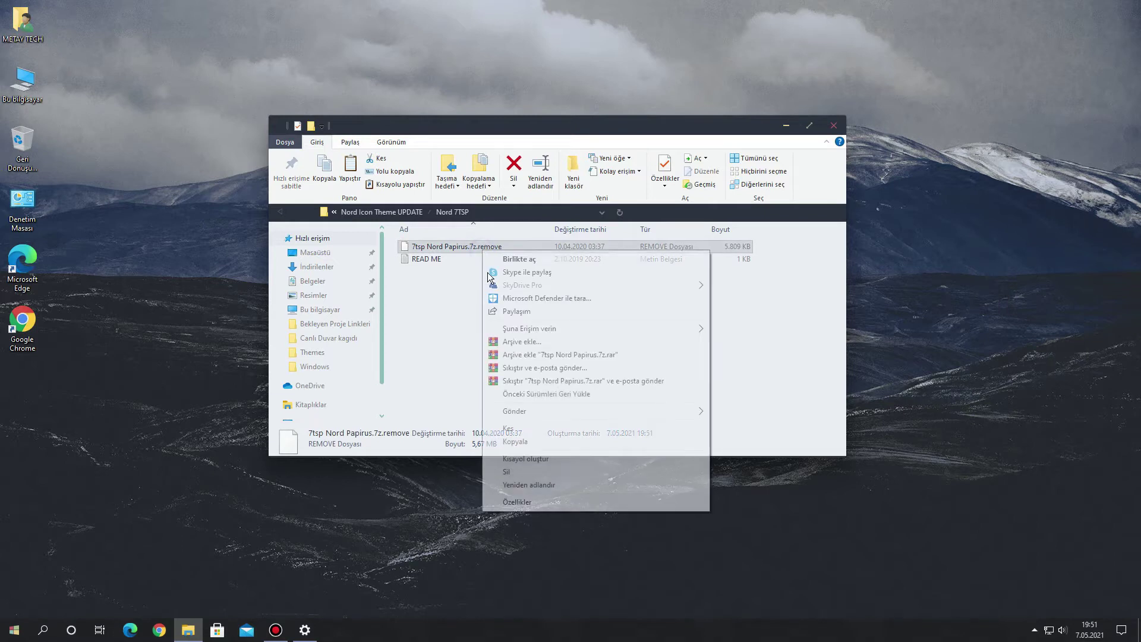
click(520, 484)
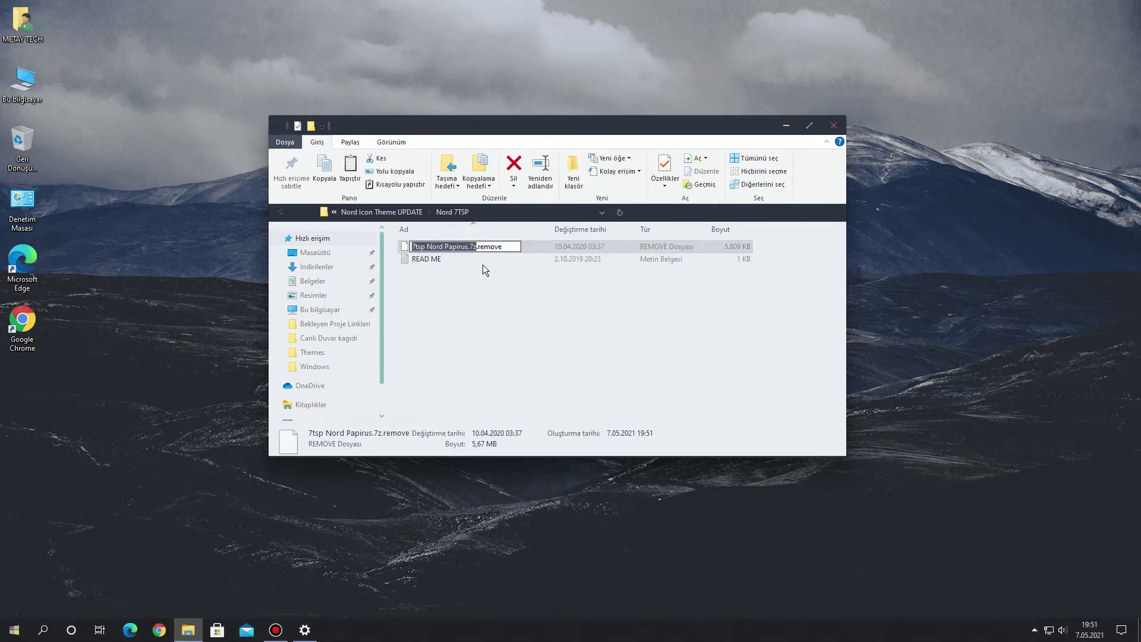
drag(476, 246, 504, 247)
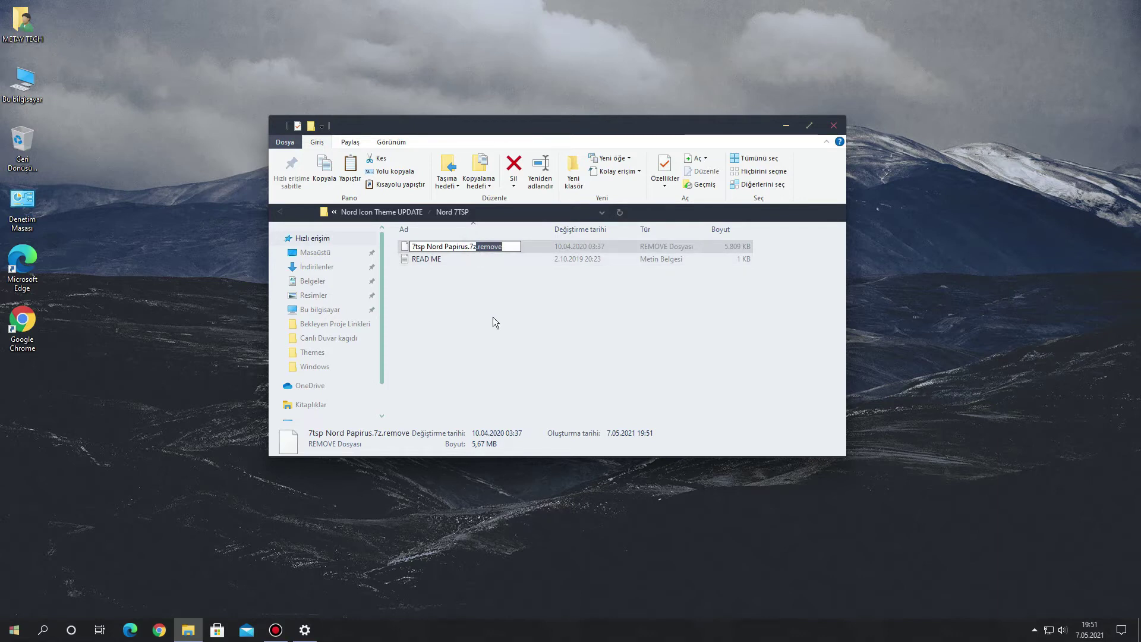
right_click(489, 239)
Rename 7tsp Nord Papirus.7z.remove to 7tsp Nord Papirus.7z by removing the .remove ending, and accept the extension change.
click(479, 248)
right_click(480, 247)
click(517, 480)
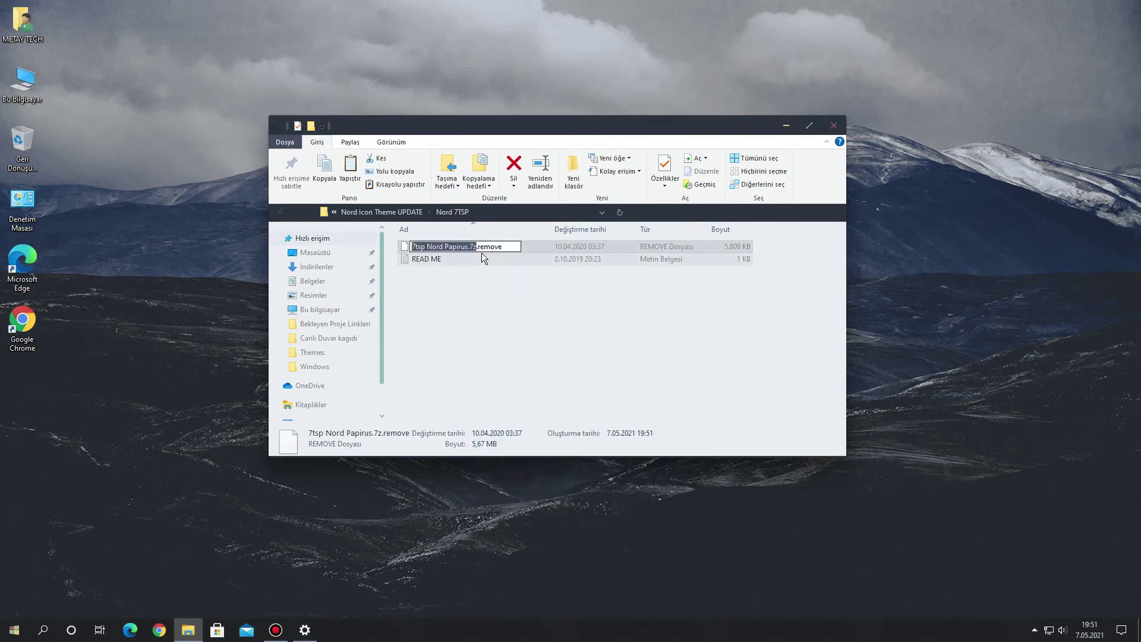
drag(478, 248, 515, 246)
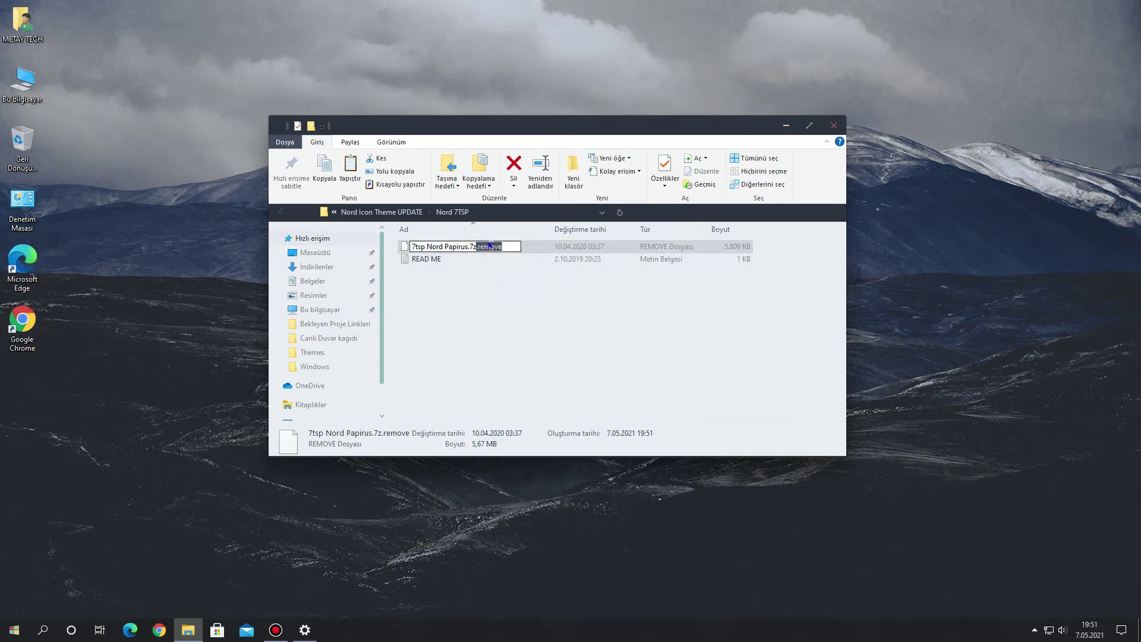
right_click(491, 244)
click(520, 310)
key(Return)
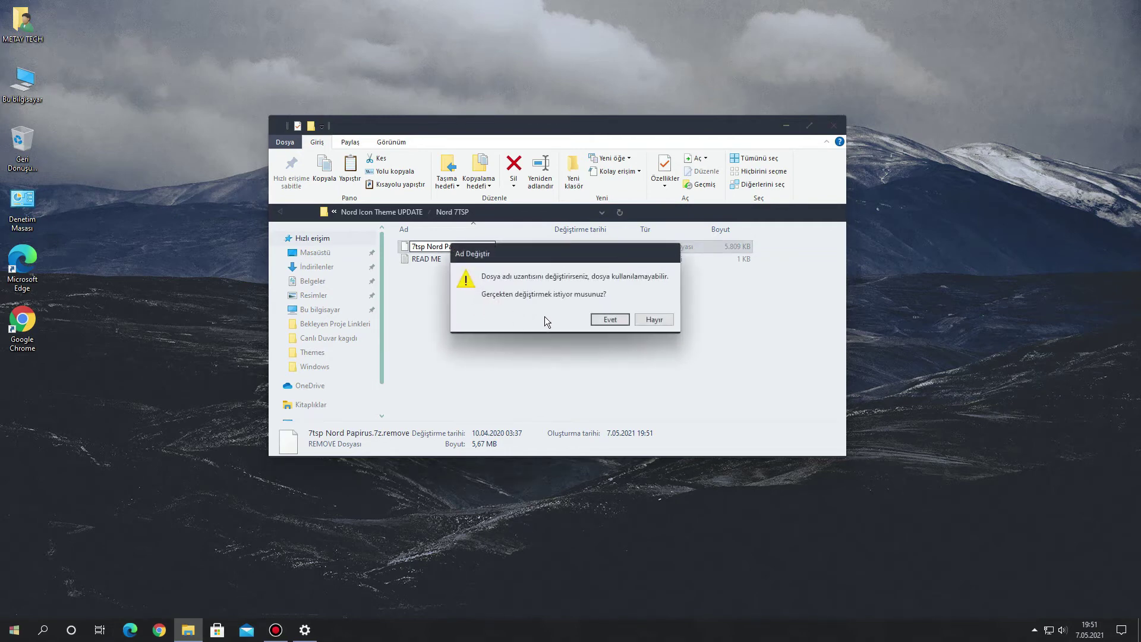
click(601, 318)
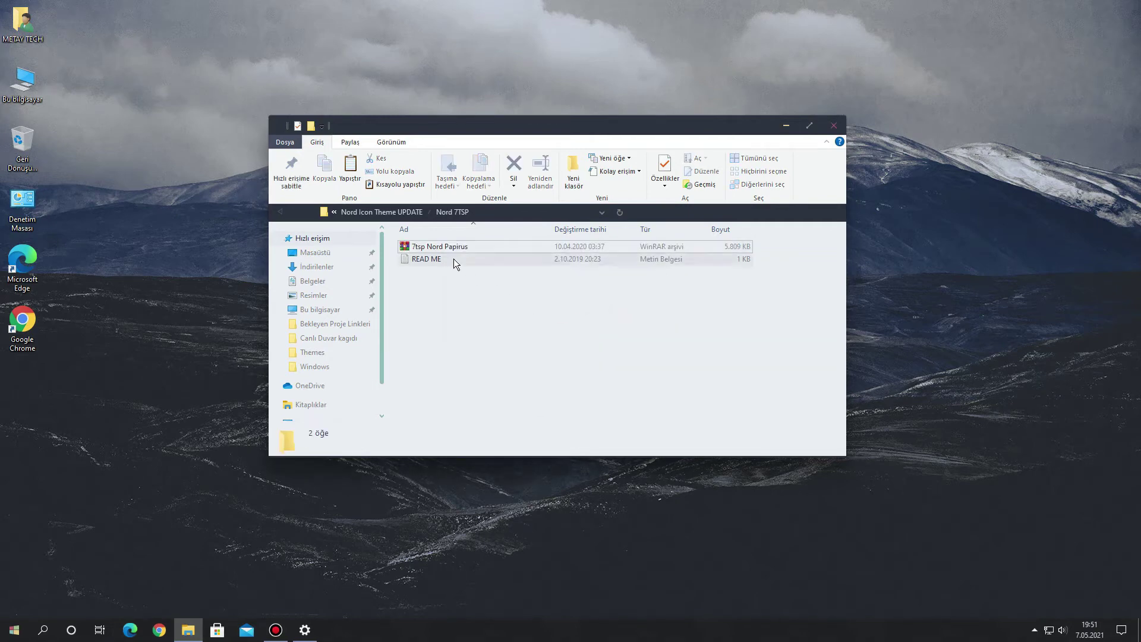
Go back to the downloads folder and open the extracted 7tsp_gui_2019_edition folder.
click(400, 212)
click(400, 210)
click(400, 212)
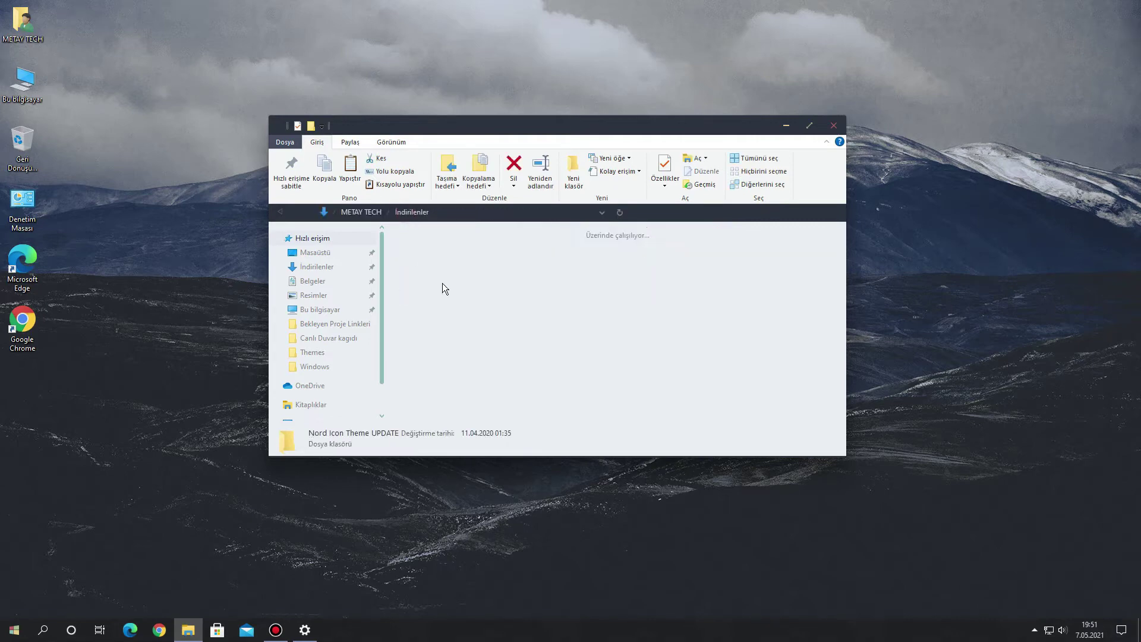
double_click(776, 283)
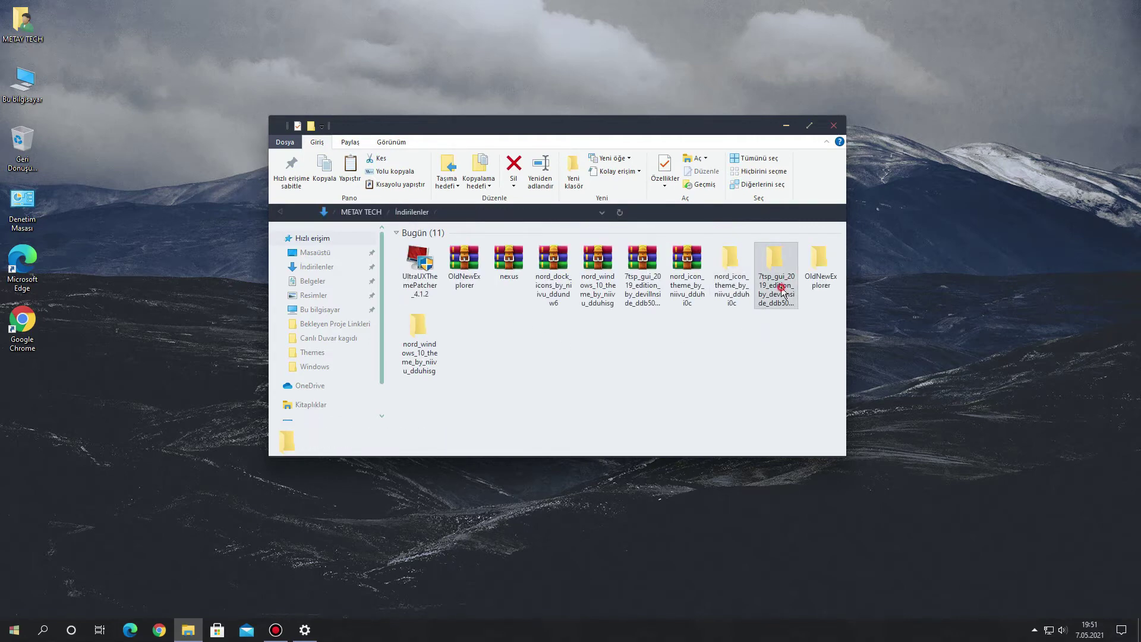
Change the extension of the 7tsp GUI v0.6(2019) file from .ee to .exe and accept the extension change.
click(451, 248)
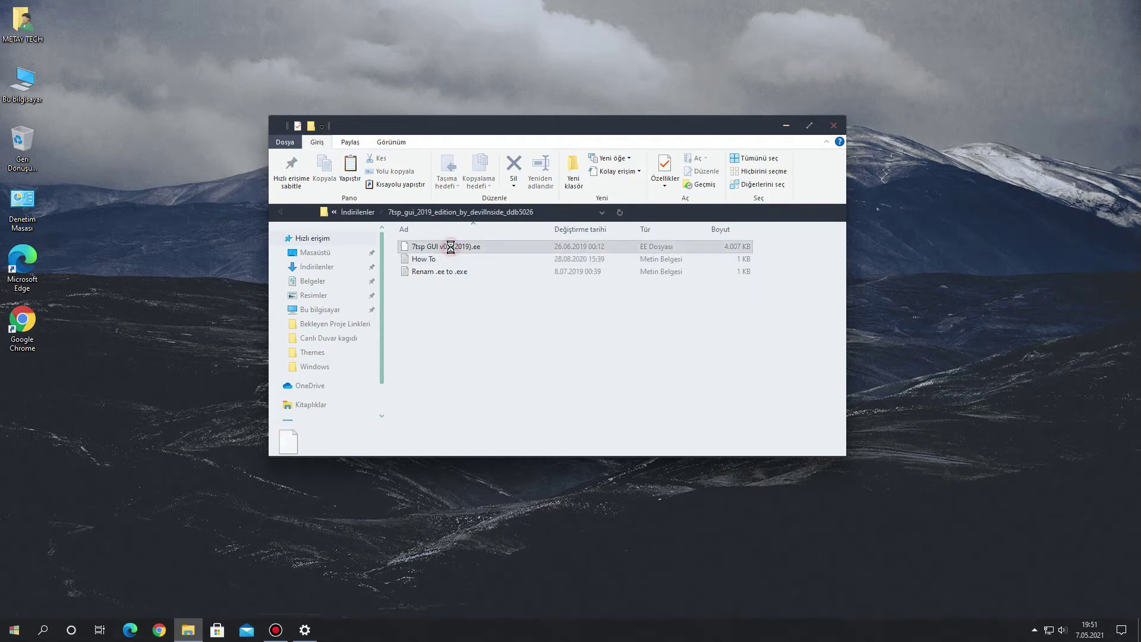
right_click(451, 248)
click(493, 481)
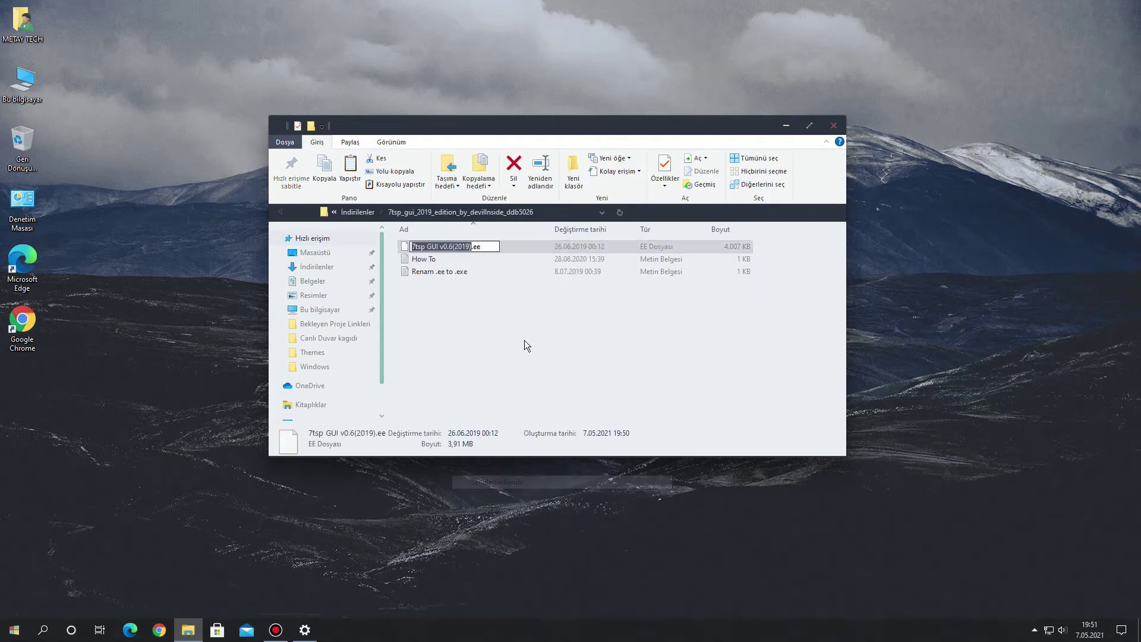
click(477, 249)
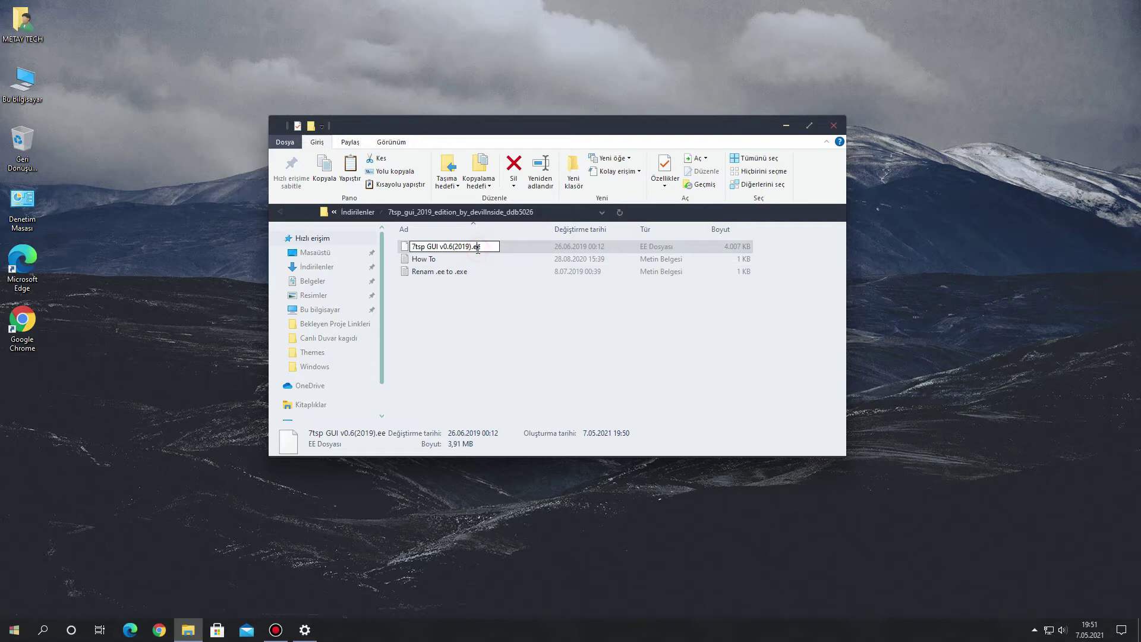
text(x)
click(507, 336)
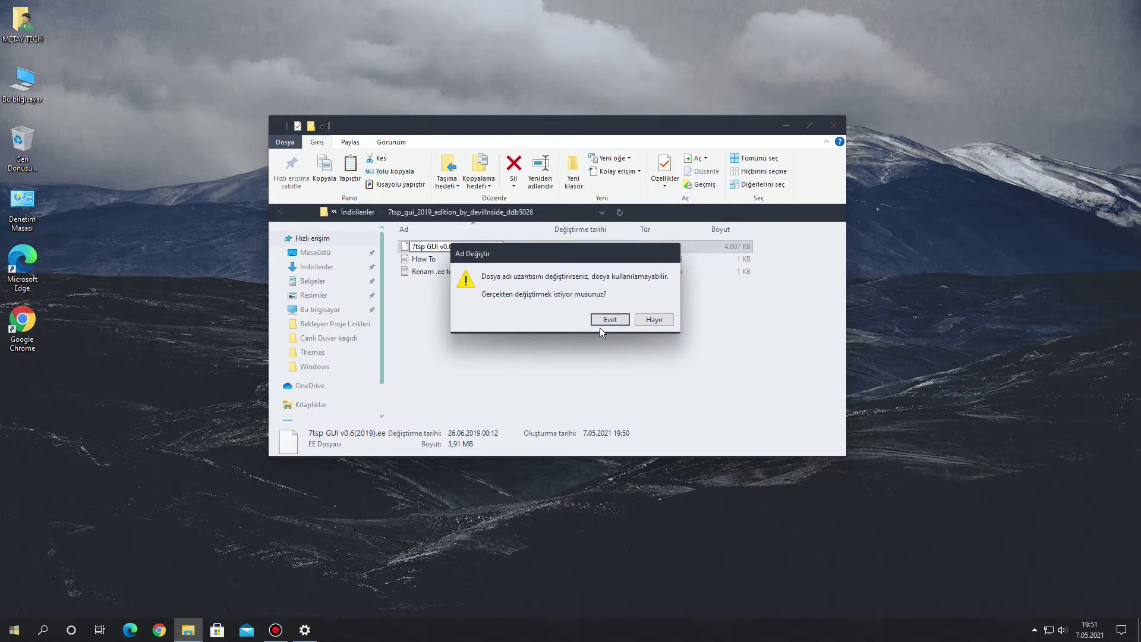
click(607, 321)
click(571, 332)
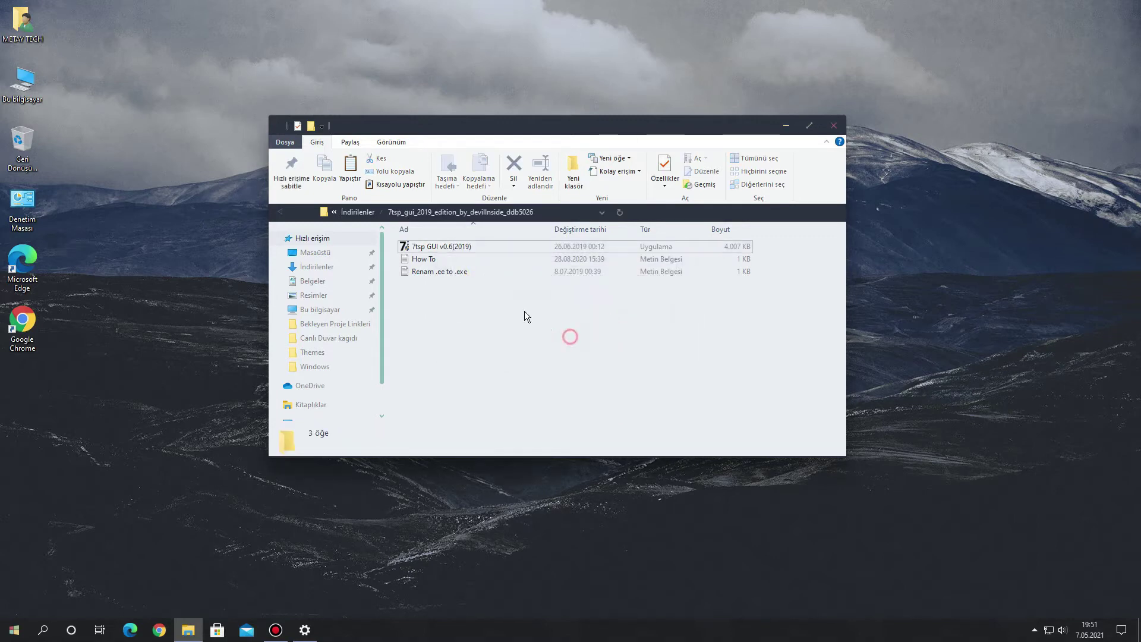
Run 7tsp GUI v0.6(2019) and add 7tsp Nord Papirus from the Nord 7TSP folder as a custom pack, overwriting the existing pack.
click(426, 248)
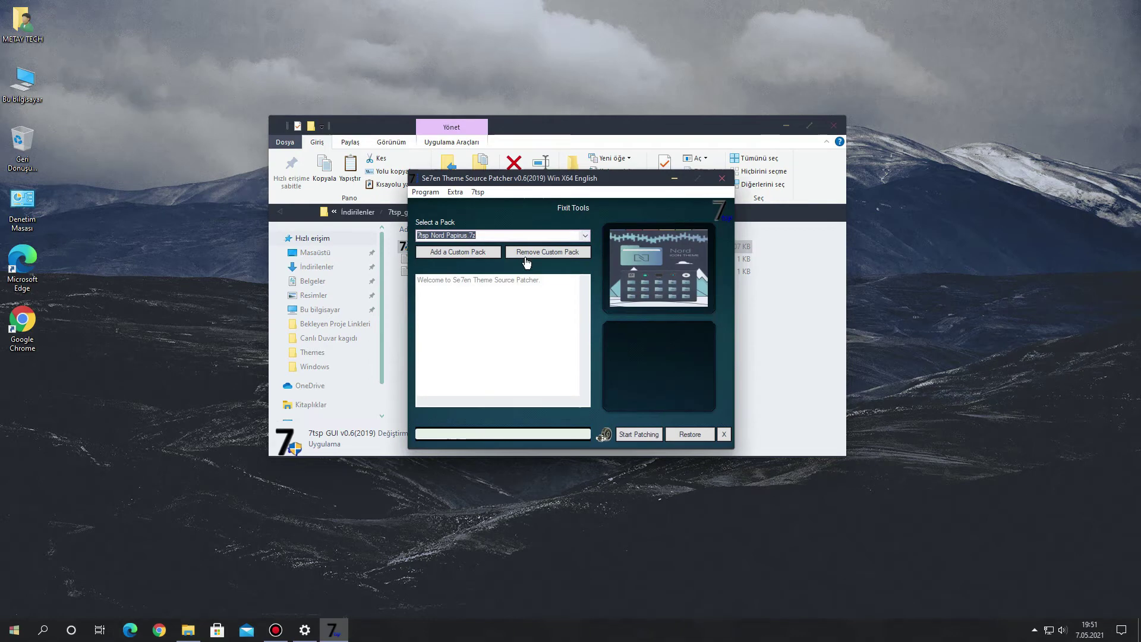
click(476, 252)
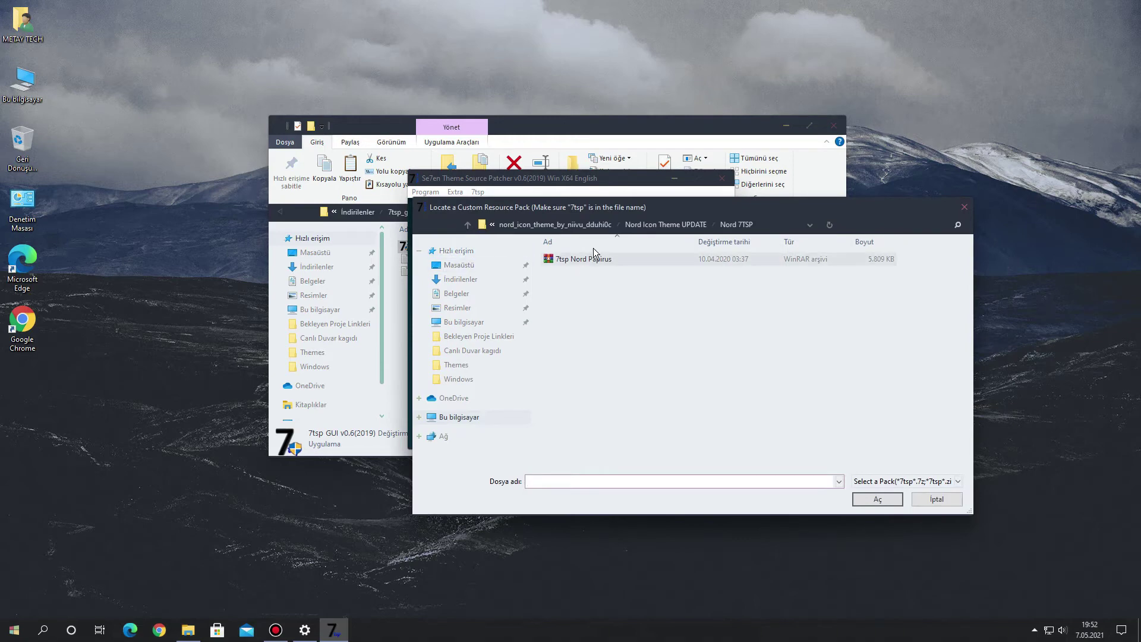
click(571, 224)
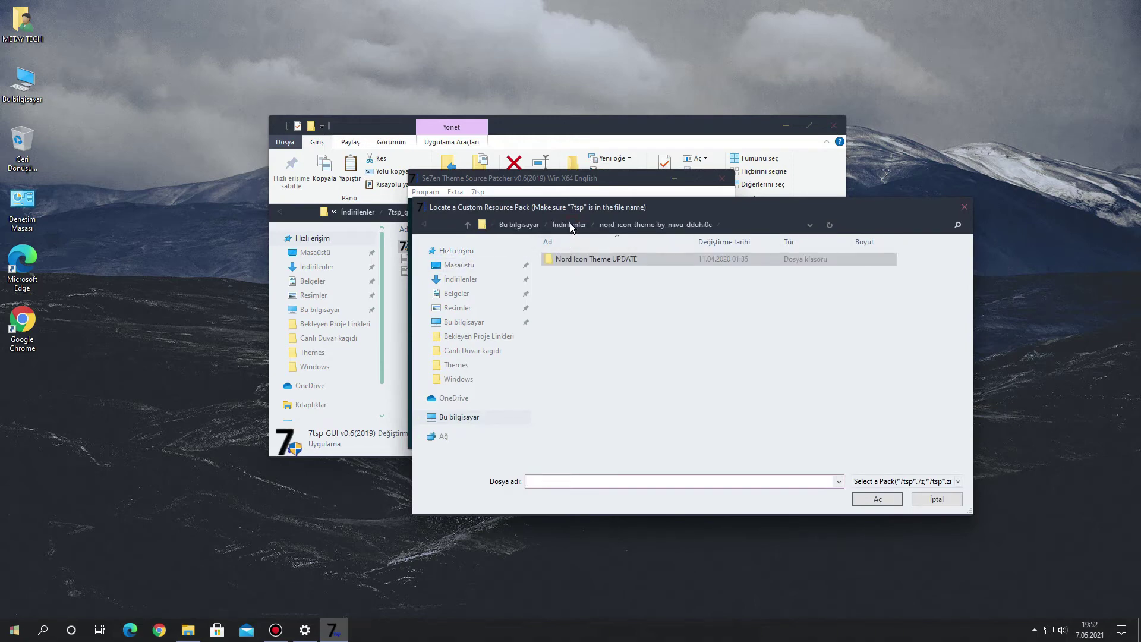
click(571, 225)
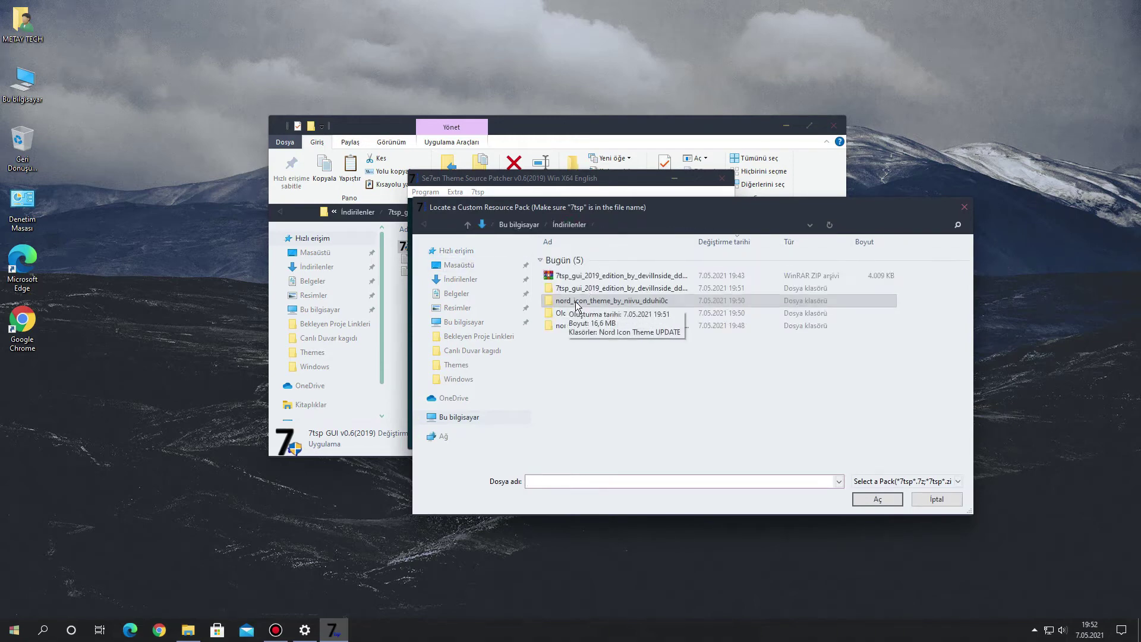
double_click(630, 301)
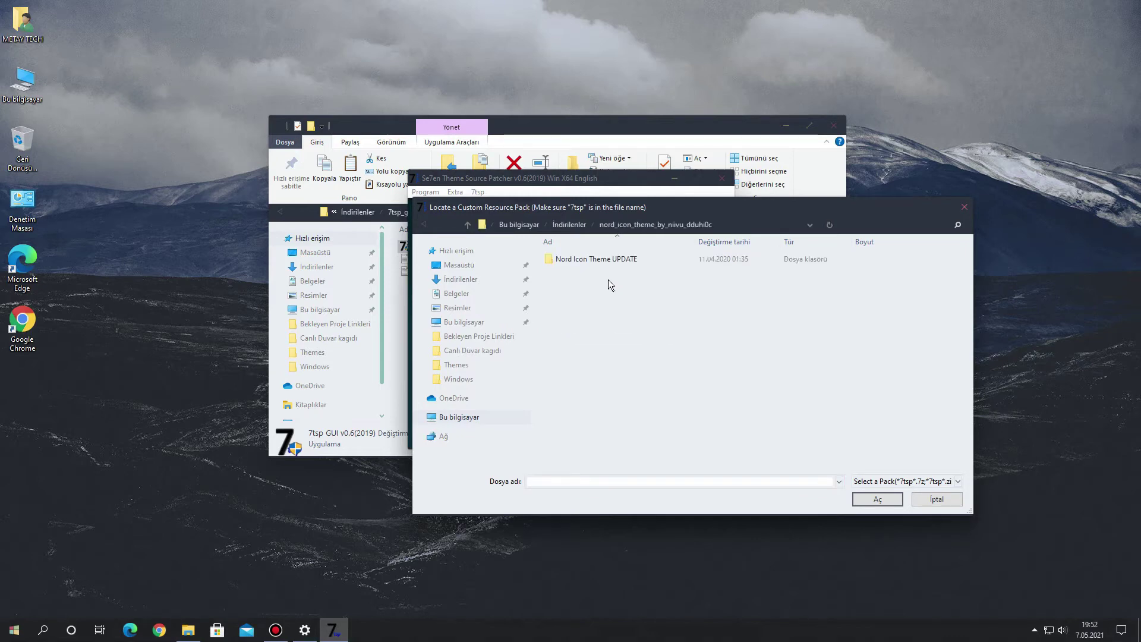
double_click(597, 258)
double_click(594, 258)
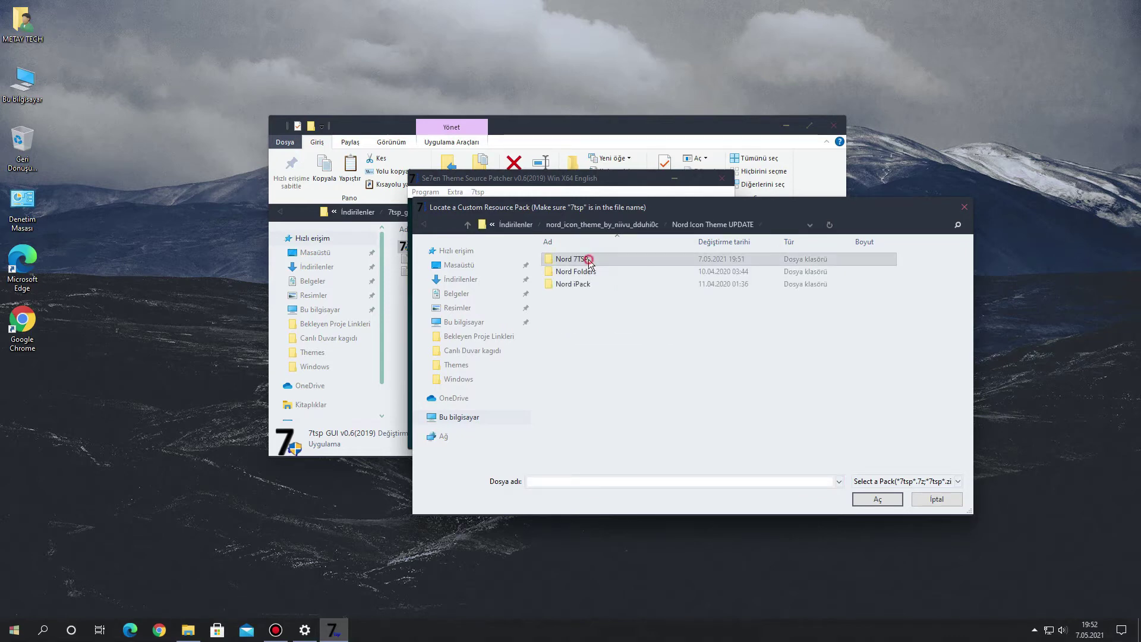
click(588, 259)
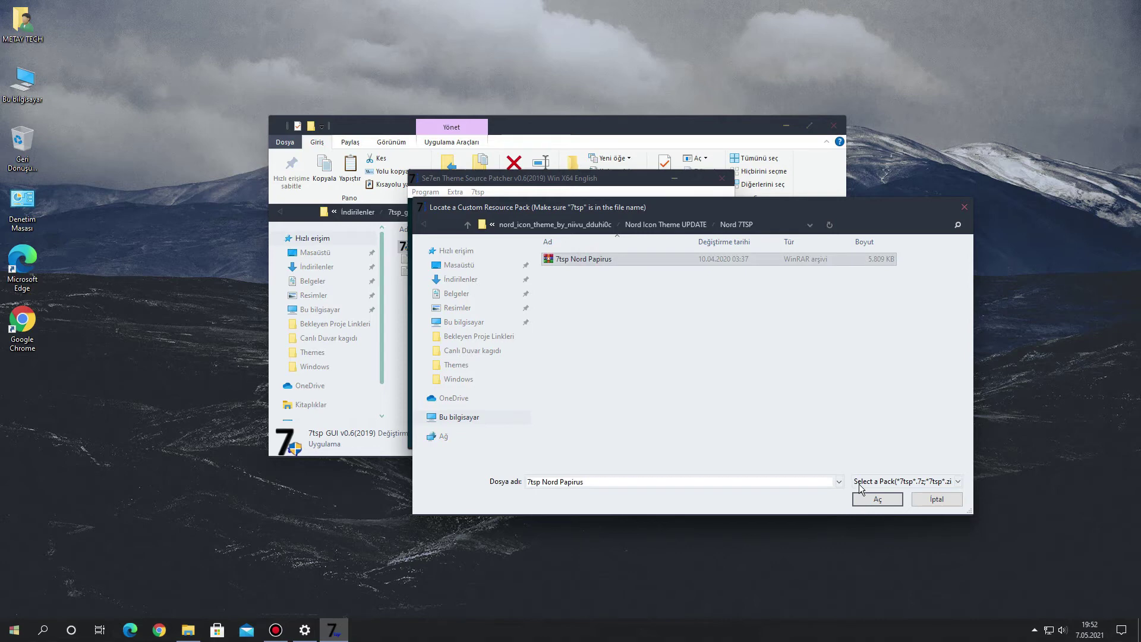
click(876, 500)
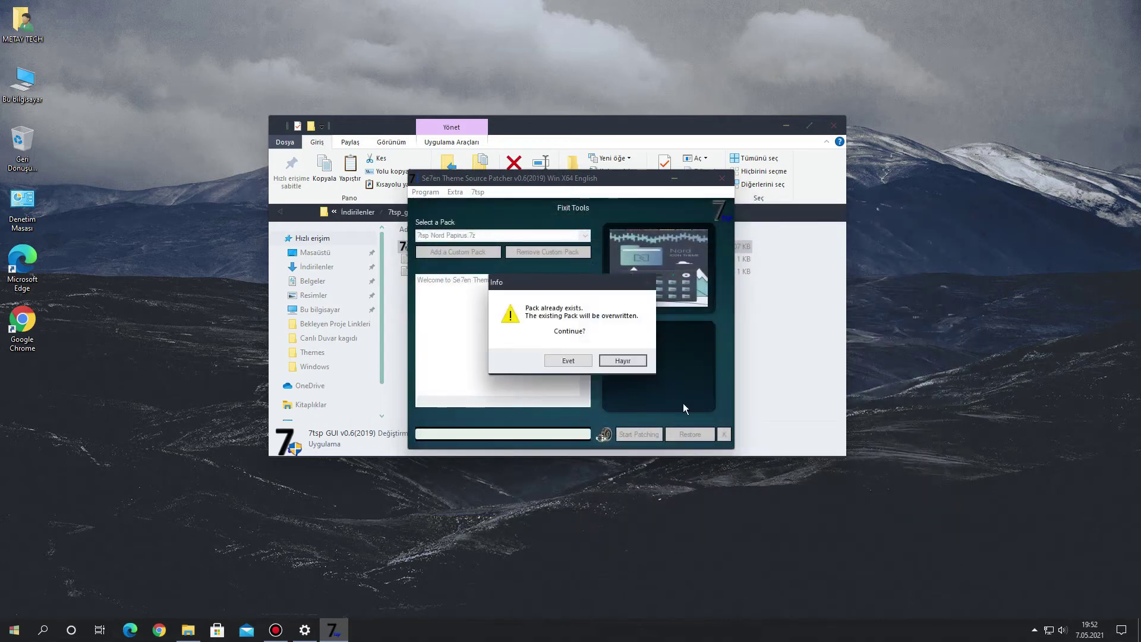
click(568, 361)
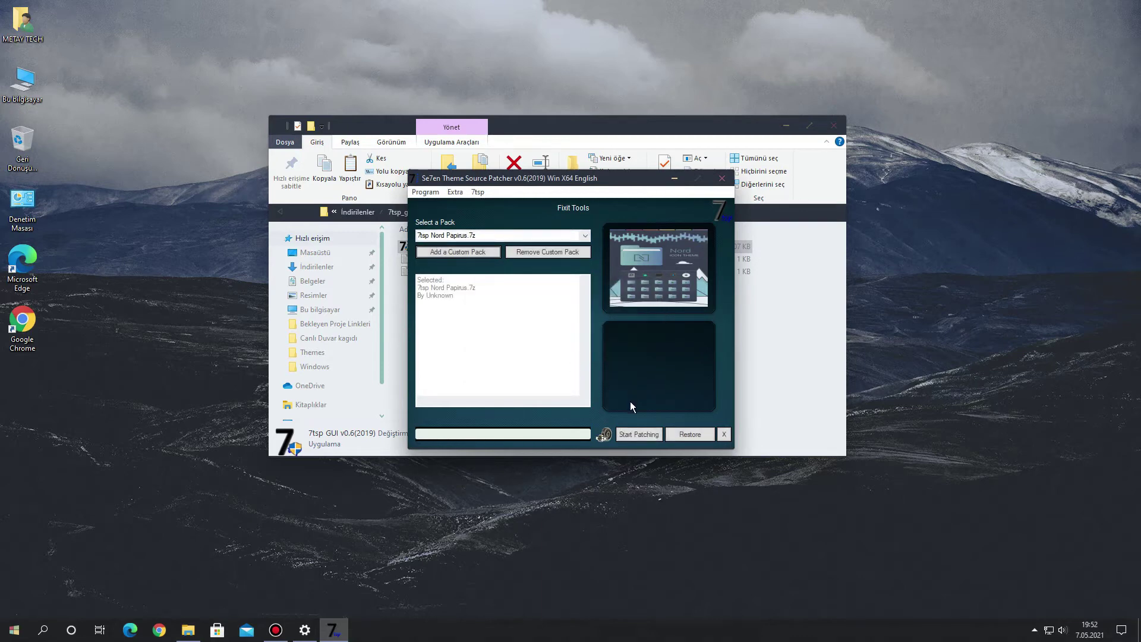
Patch the system with the 7tsp Nord Papirus.7z pack and dismiss the completion message.
click(640, 433)
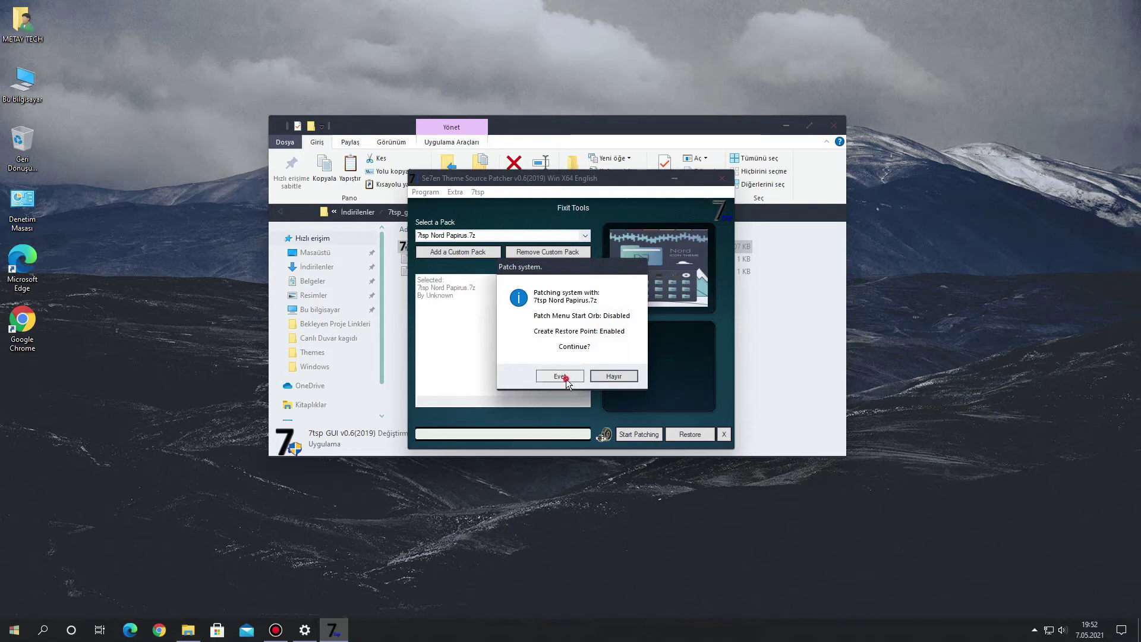
click(566, 381)
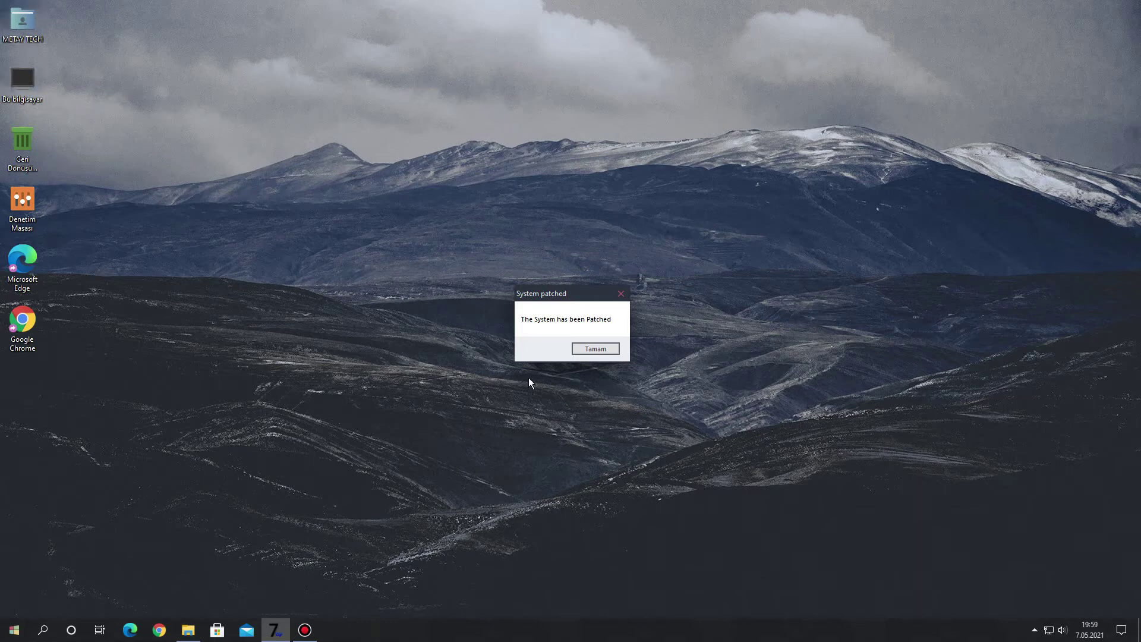
click(585, 351)
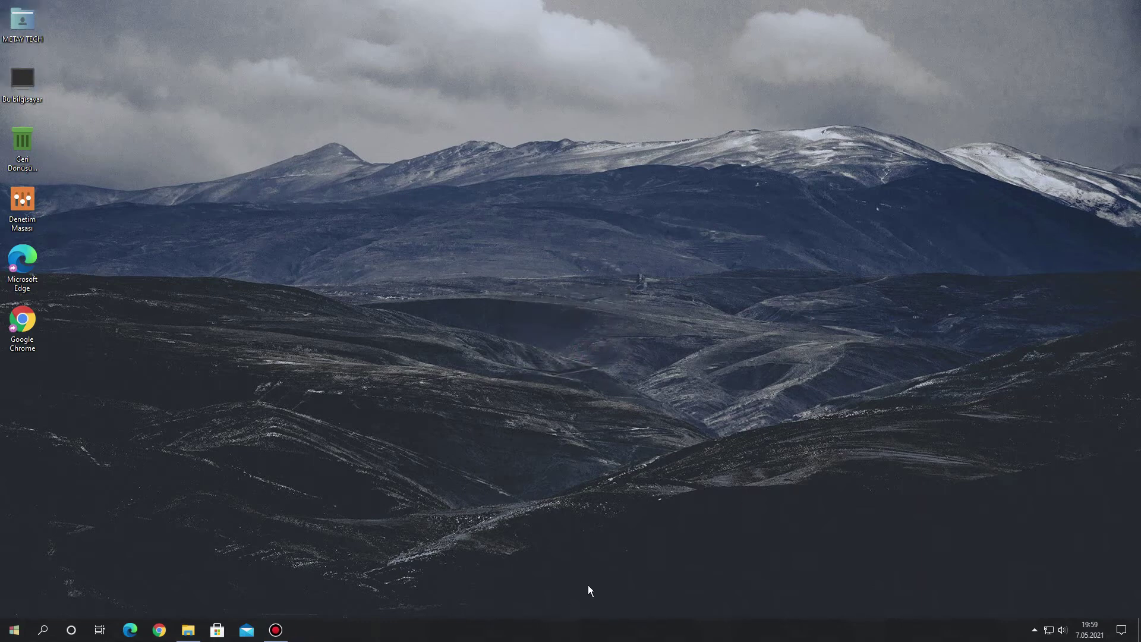
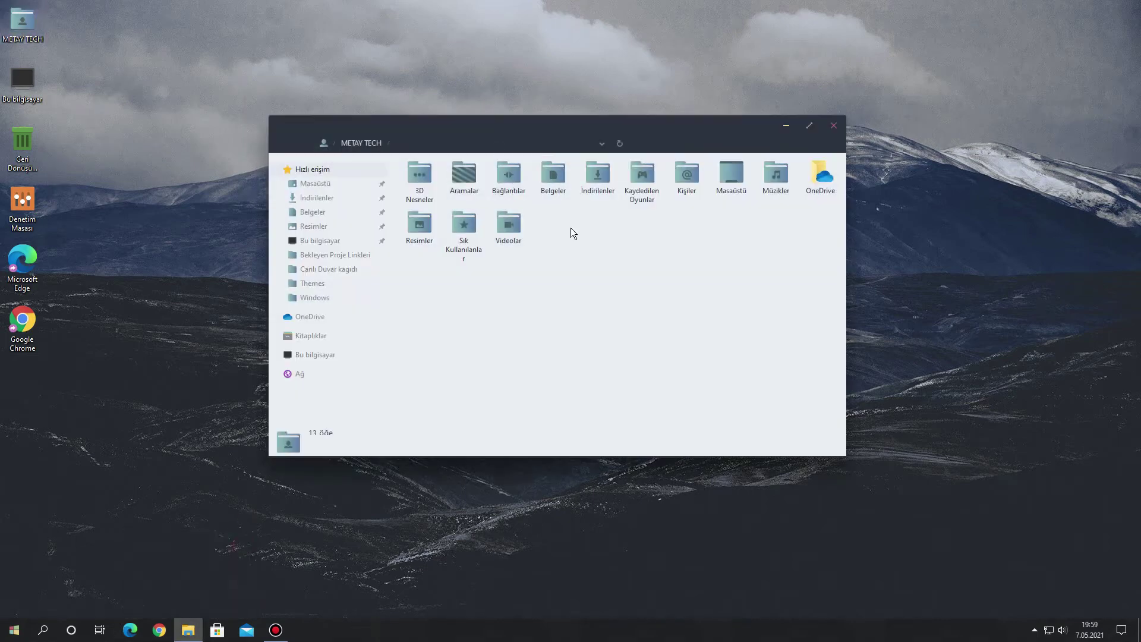
Open the downloads folder and extract the nord_dock_icons_by_niivu_ddundw6 and nexus archives, each into its own folder.
double_click(604, 179)
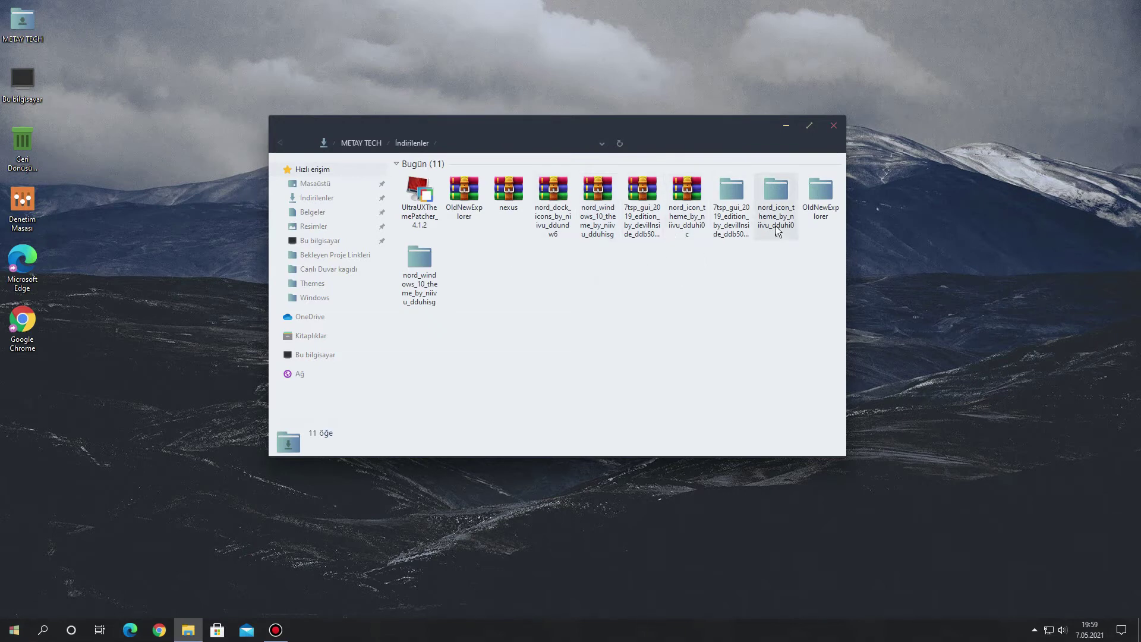
double_click(686, 226)
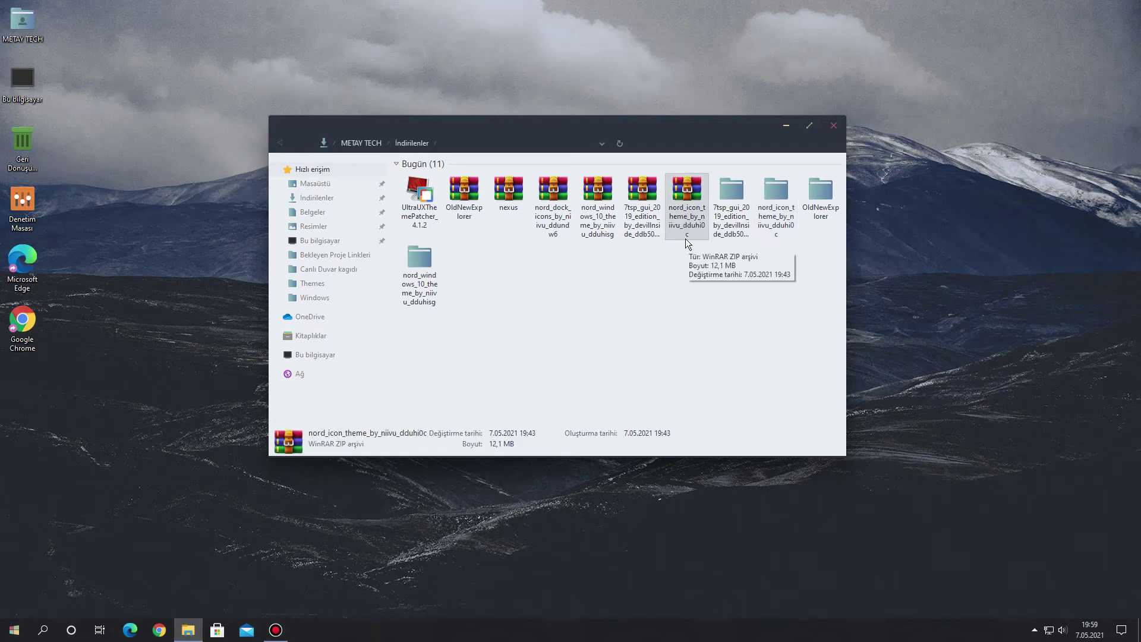
click(551, 221)
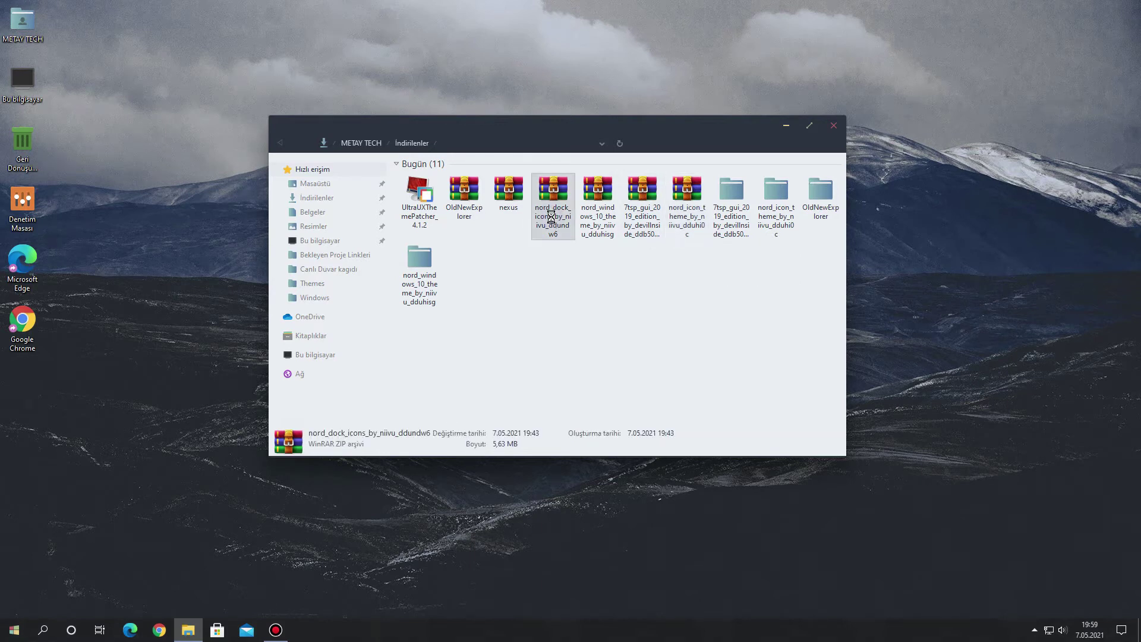
right_click(553, 218)
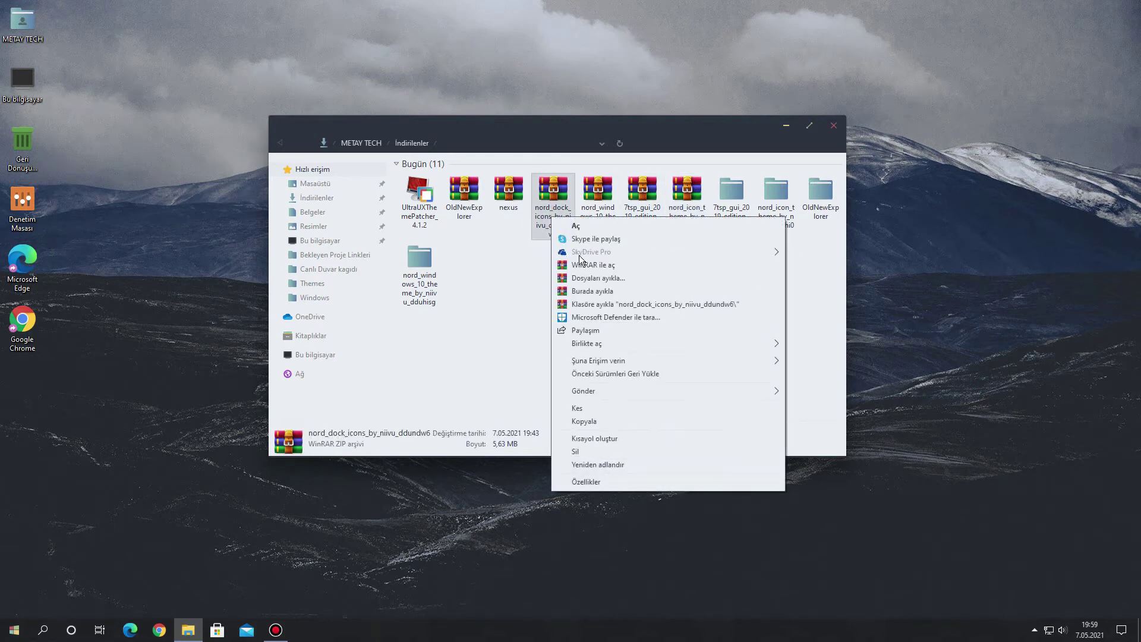
click(609, 304)
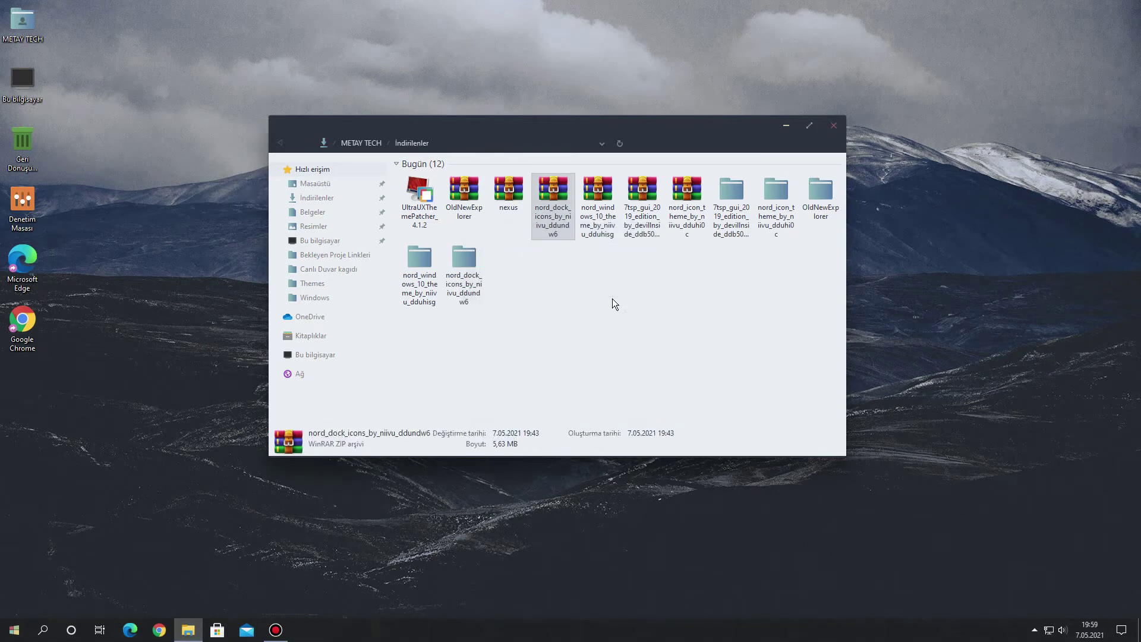
right_click(517, 208)
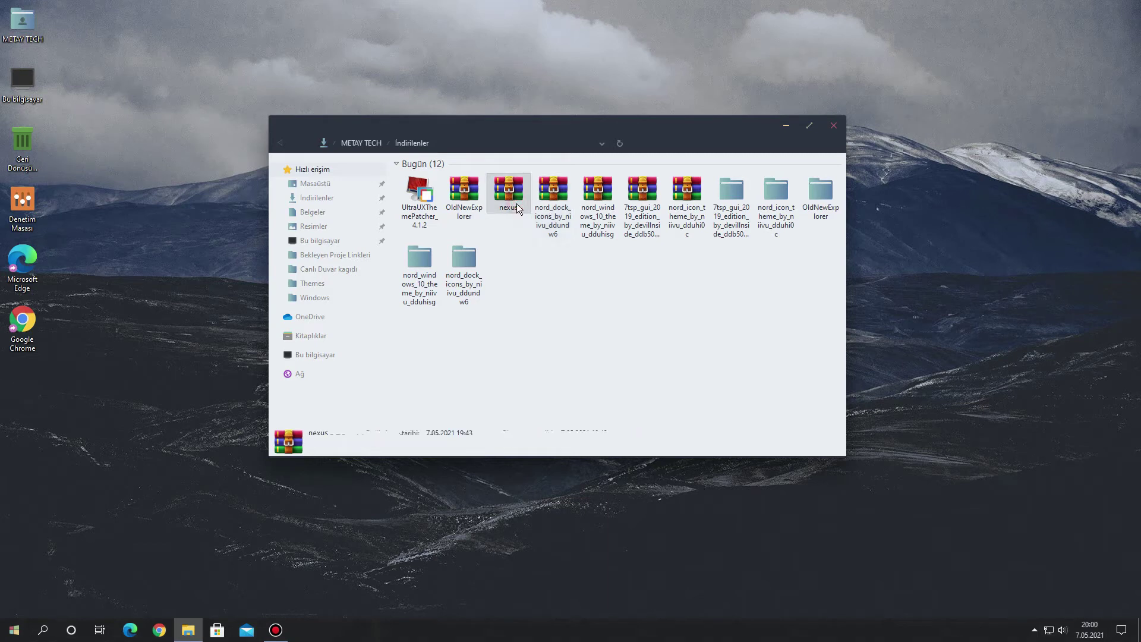
click(547, 294)
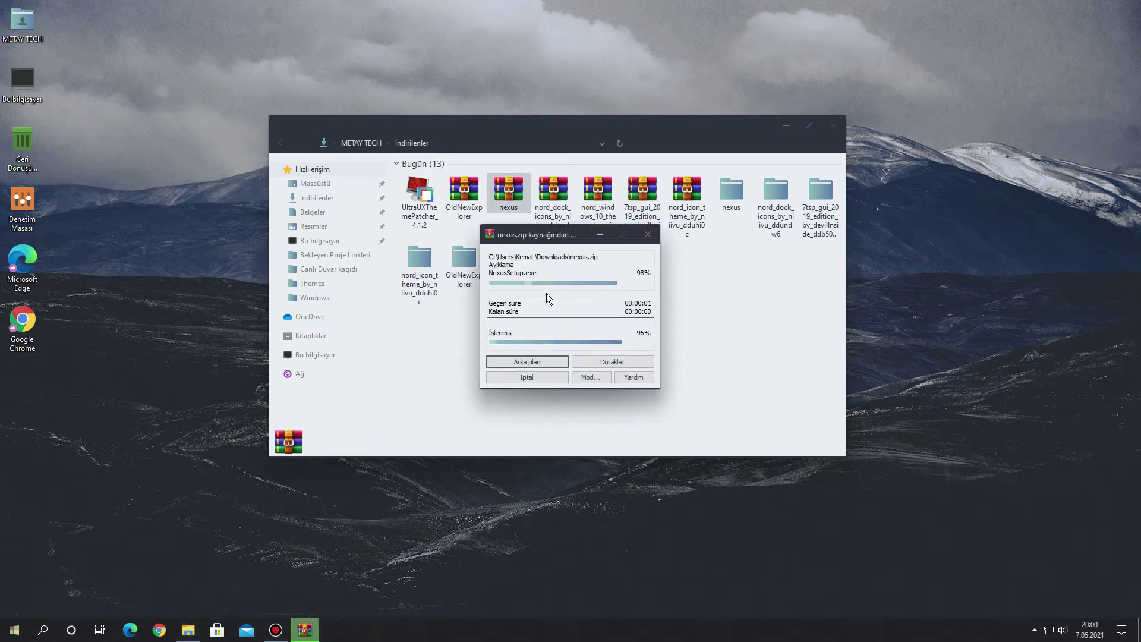
Open the extracted nexus folder and run NexusSetup.
double_click(734, 211)
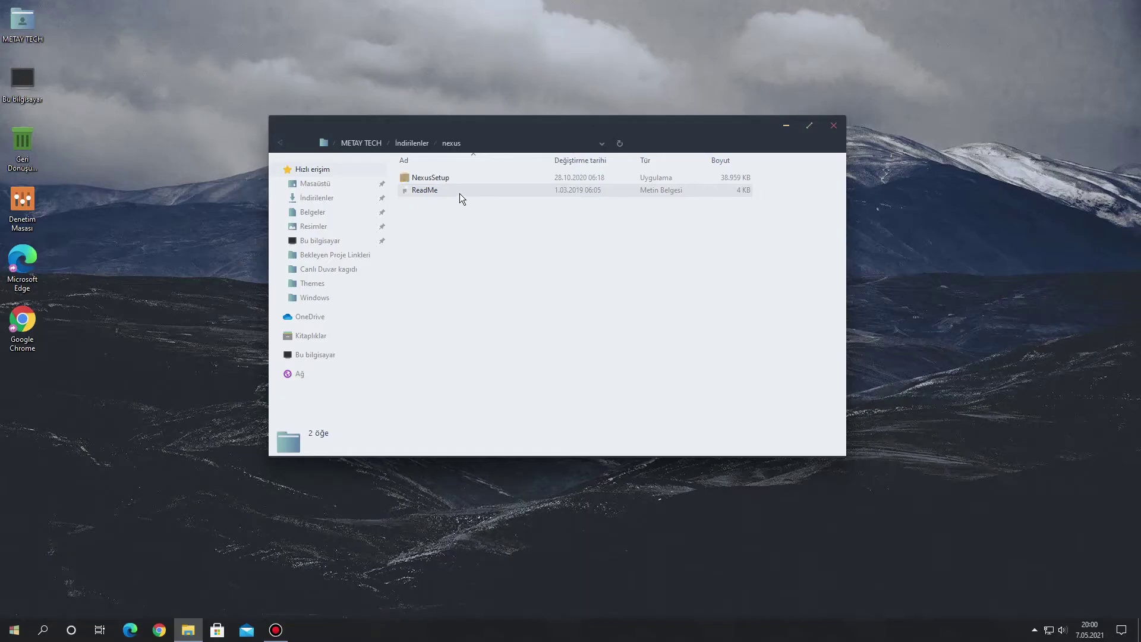
click(455, 181)
double_click(454, 181)
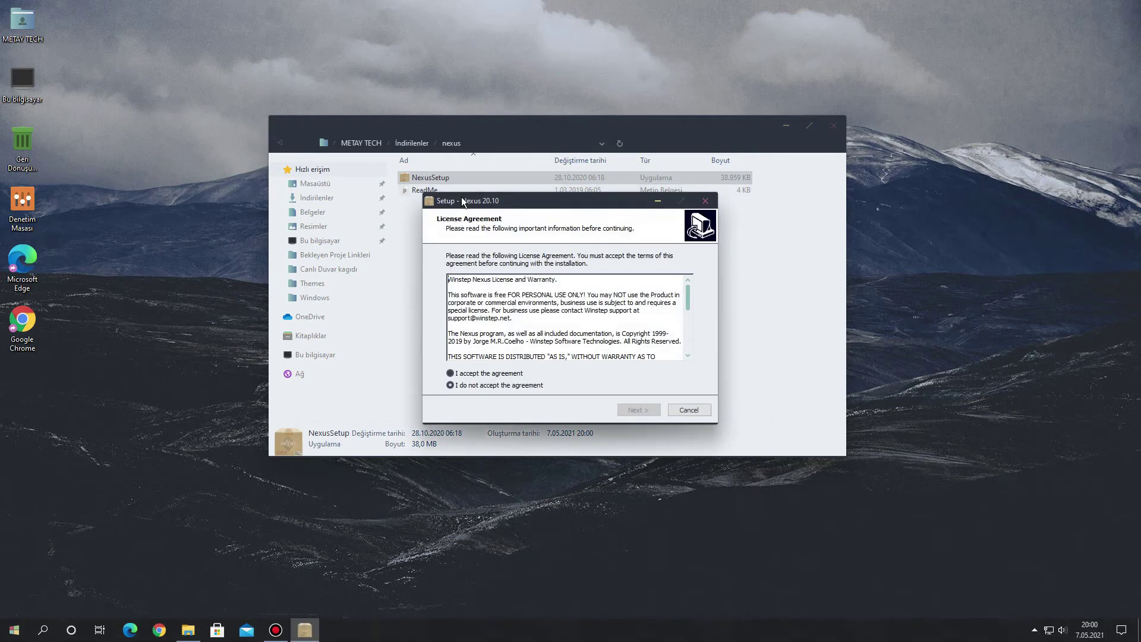
Accept the Nexus license agreement, complete the installation with the default options and launch Nexus.
click(507, 372)
click(631, 410)
click(631, 410)
click(631, 410)
click(631, 410)
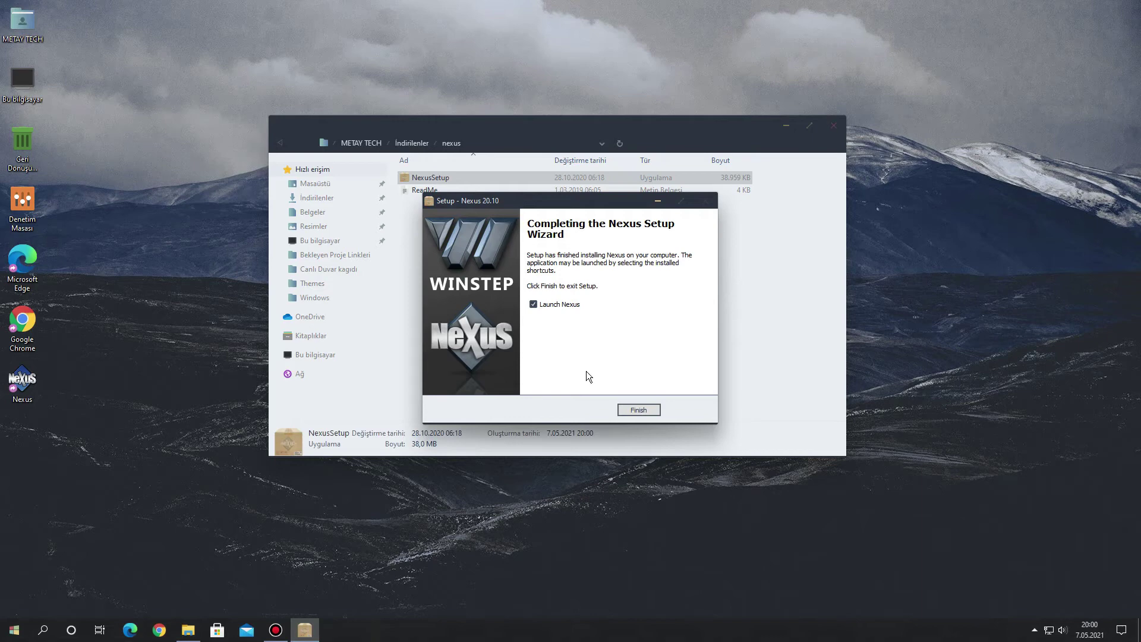
click(637, 410)
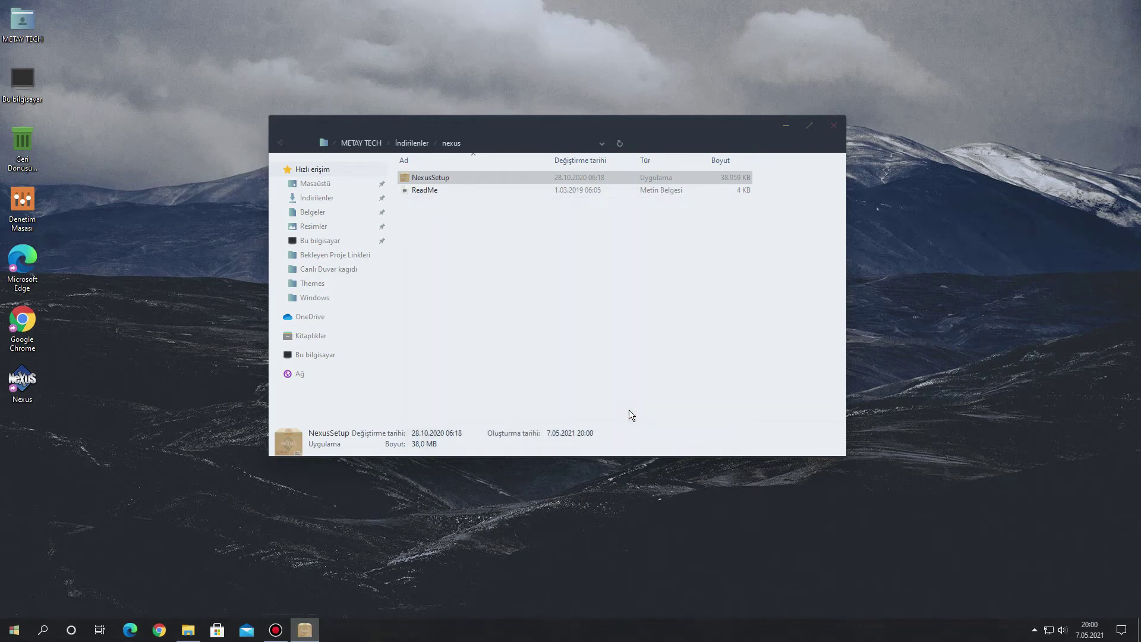
click(620, 333)
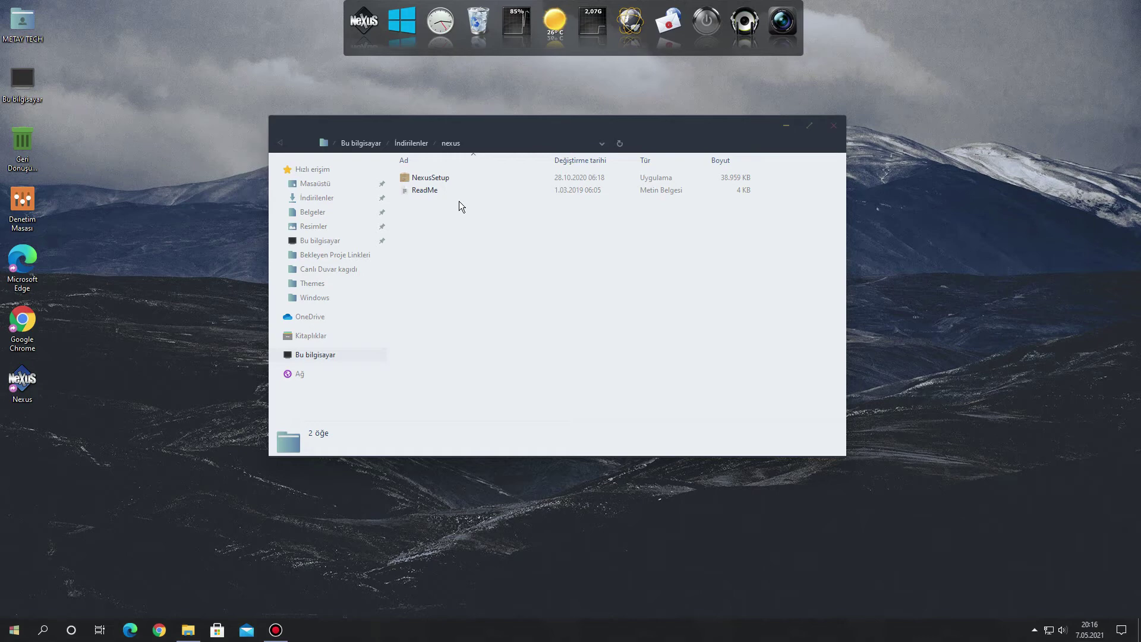
Copy the nord_dock_icons_by_niivu_ddundw6 folder from the downloads folder to the root of drive C.
click(411, 144)
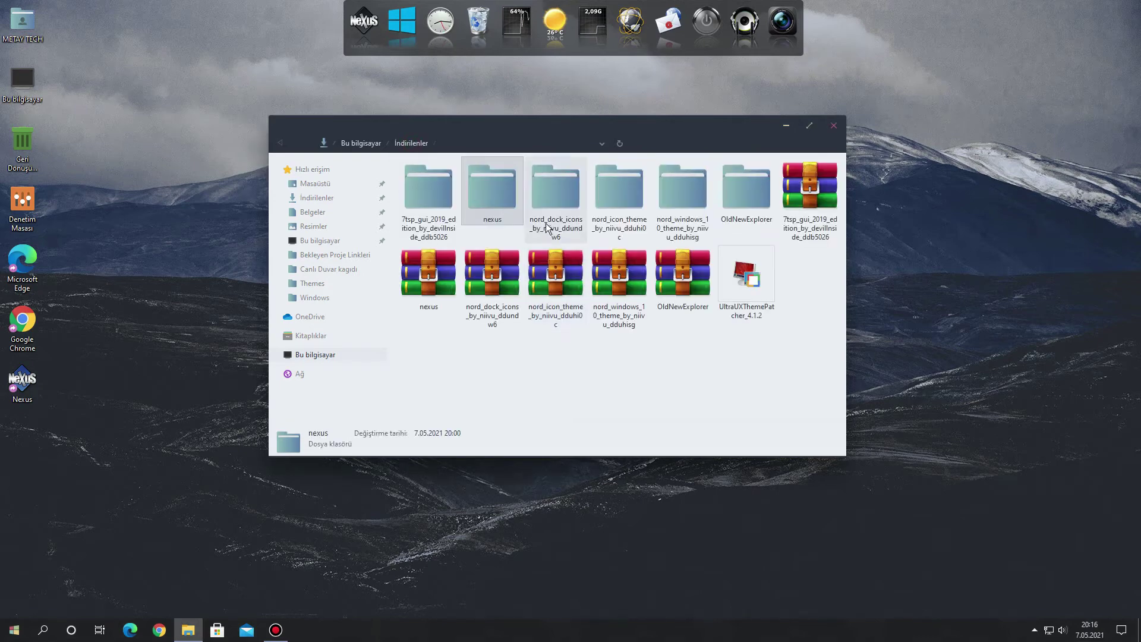
click(546, 226)
right_click(546, 225)
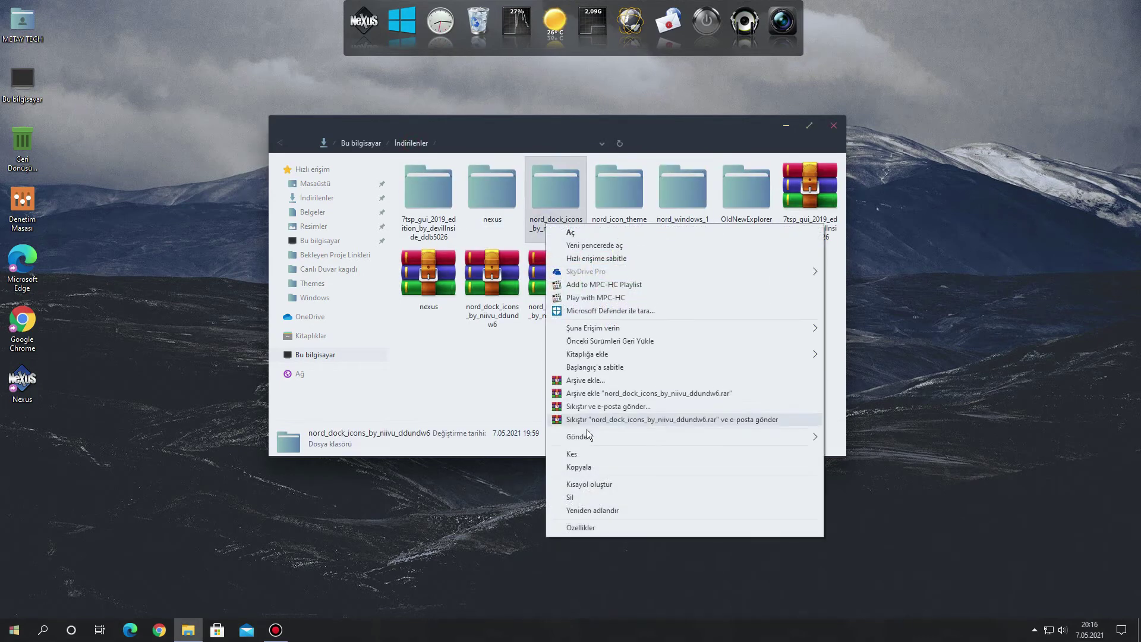
click(580, 468)
click(320, 355)
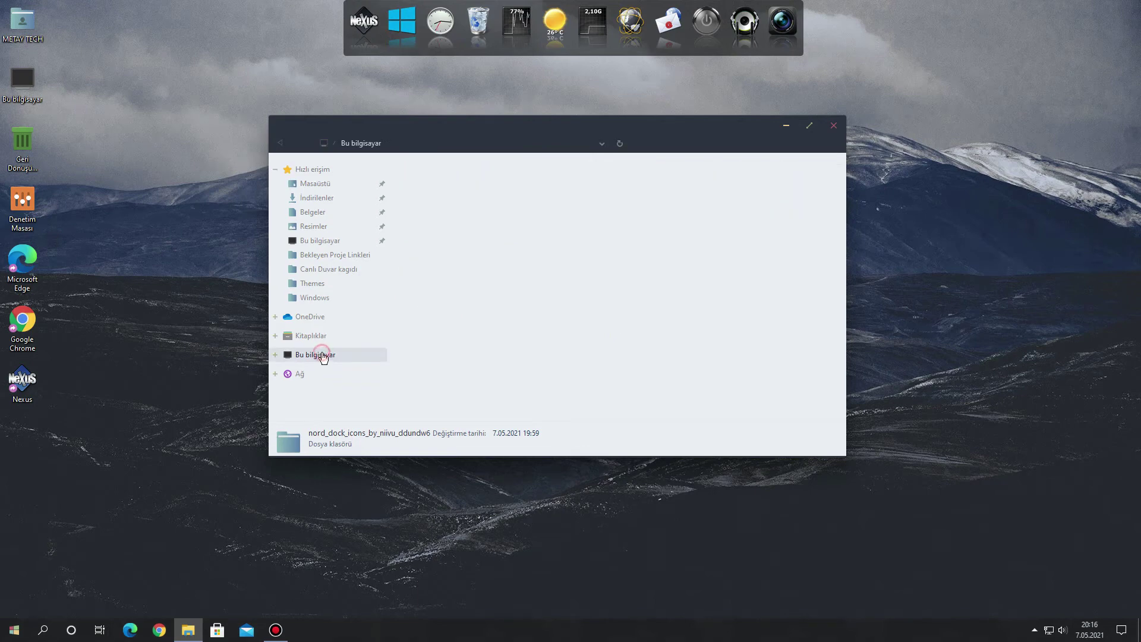
double_click(465, 202)
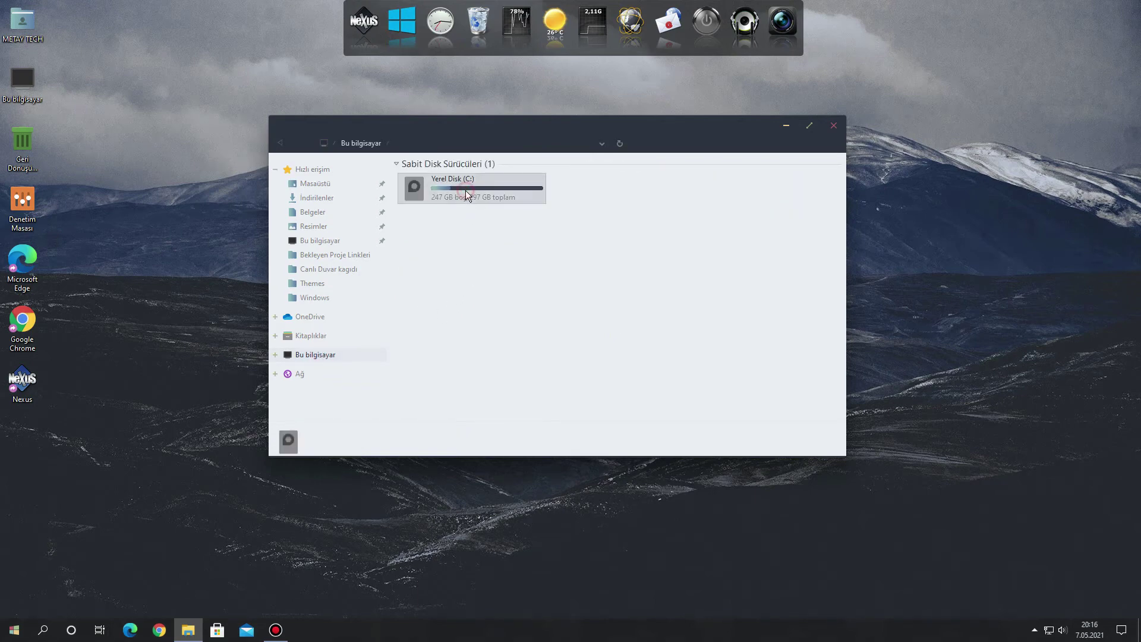
right_click(455, 265)
click(490, 329)
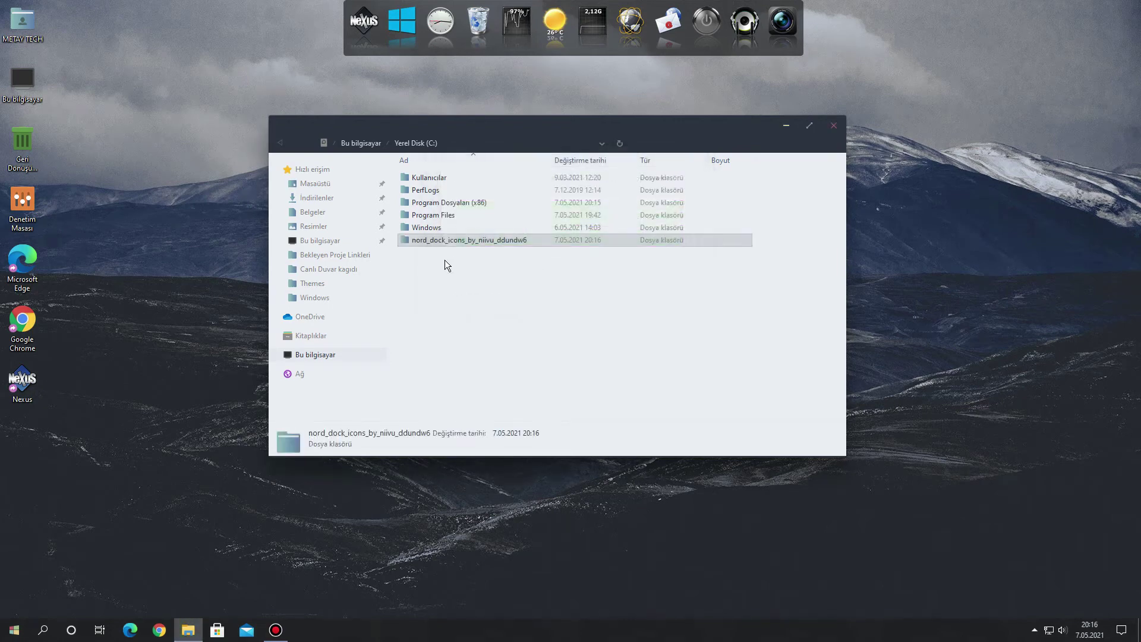
Rename the copied icon folder on drive C as nord dock icons.
right_click(446, 243)
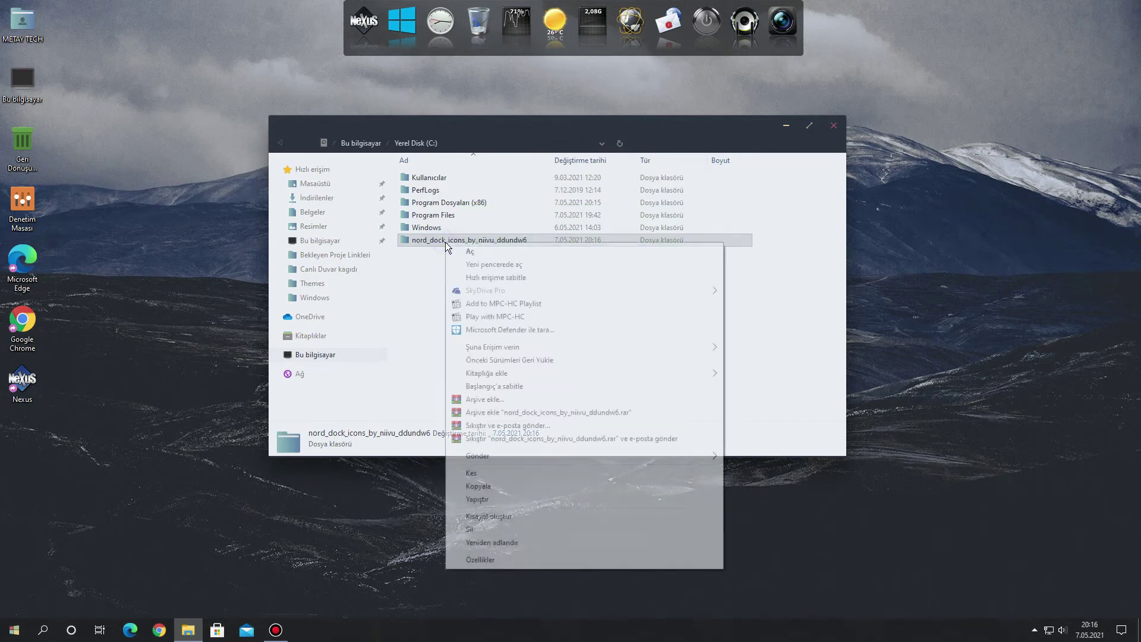
click(501, 542)
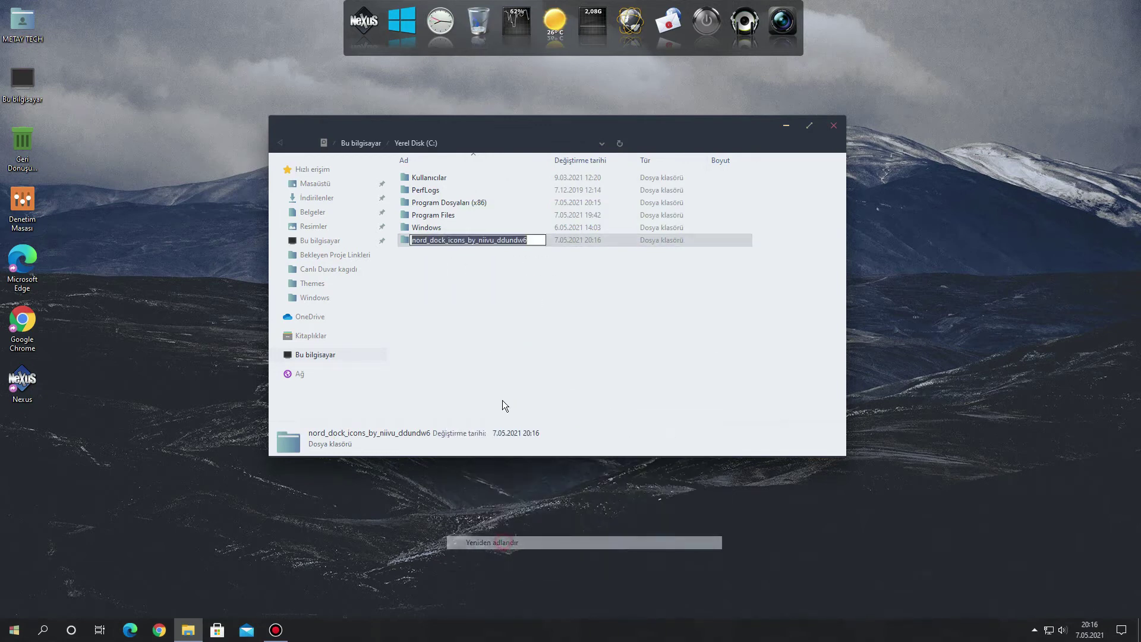
drag(466, 241, 617, 243)
key(BackSpace)
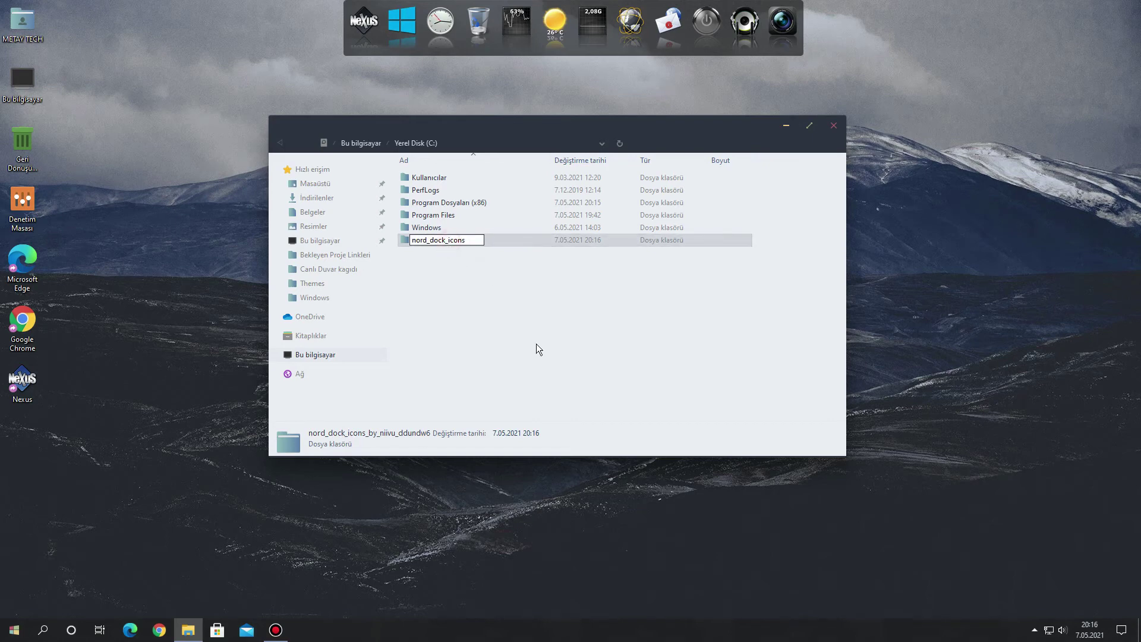
key(Left)
key(Left)
key(Left)
key(Left)
key(Left)
key(BackSpace)
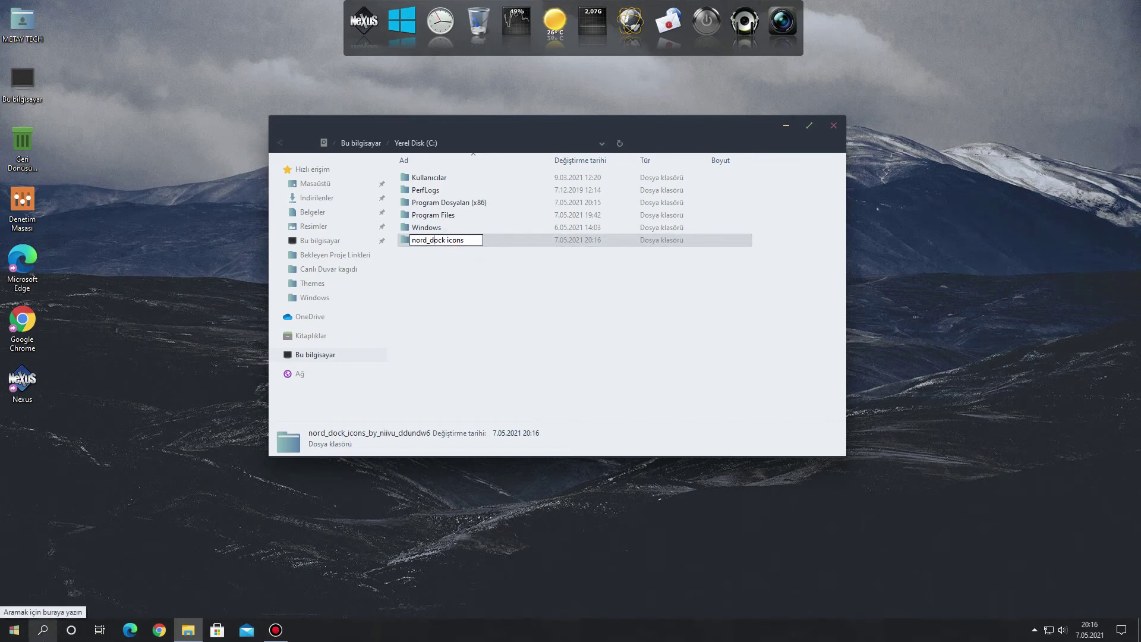
key(Return)
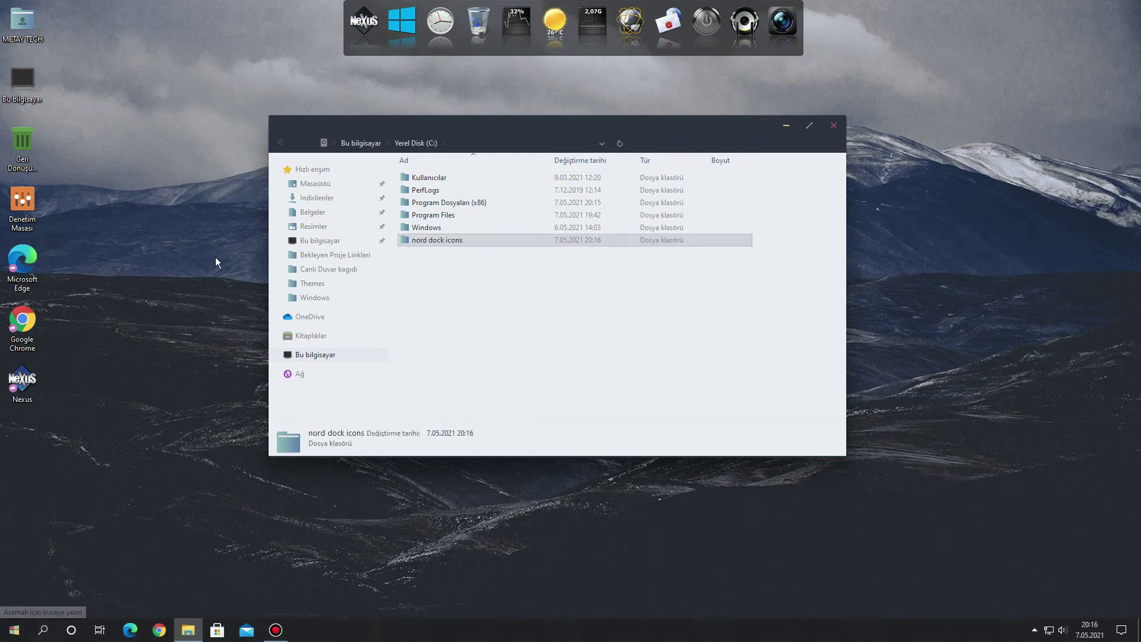
click(576, 379)
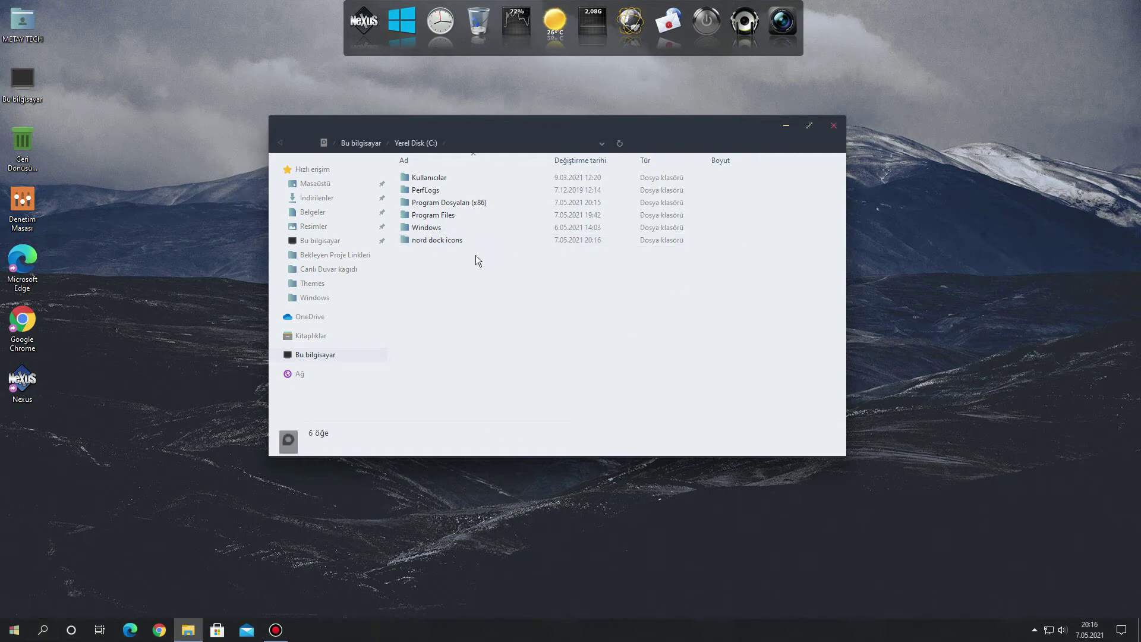
Open the Windows icon folder under nord dock icons, Nord Dock UPDATE 6 - 422, and enlarge and reposition its window.
double_click(453, 241)
double_click(450, 179)
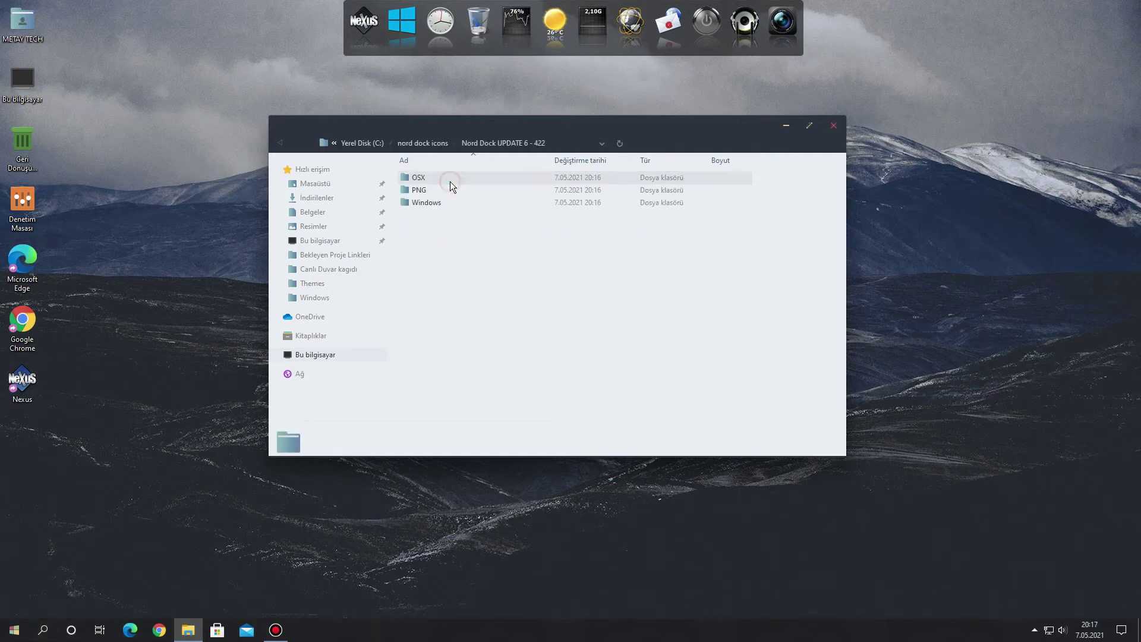
double_click(438, 202)
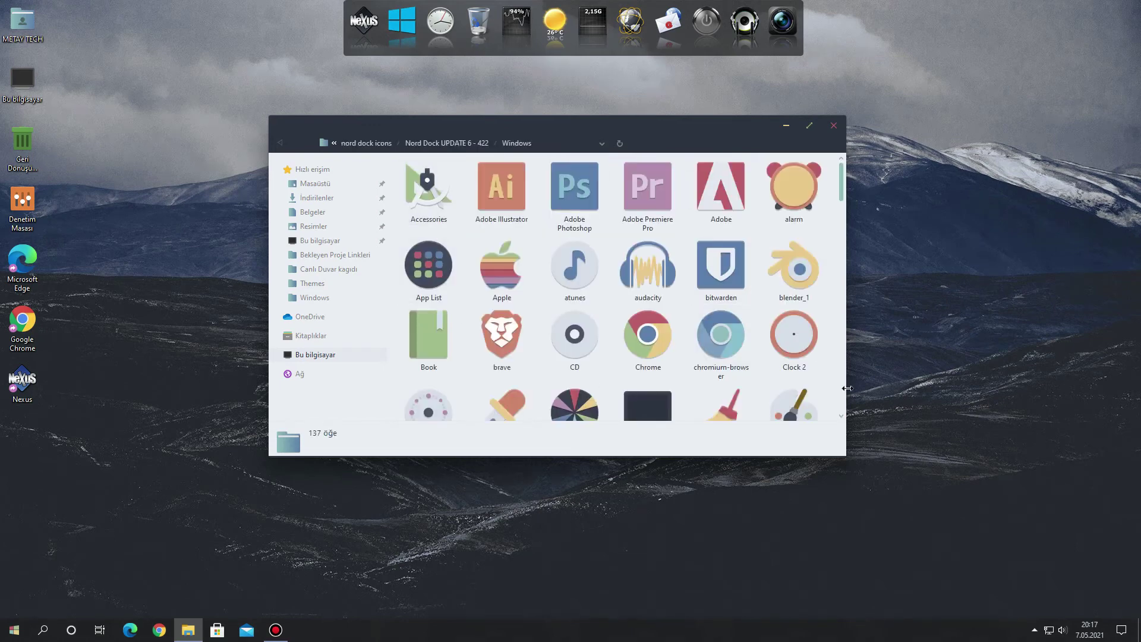
drag(848, 458, 1107, 575)
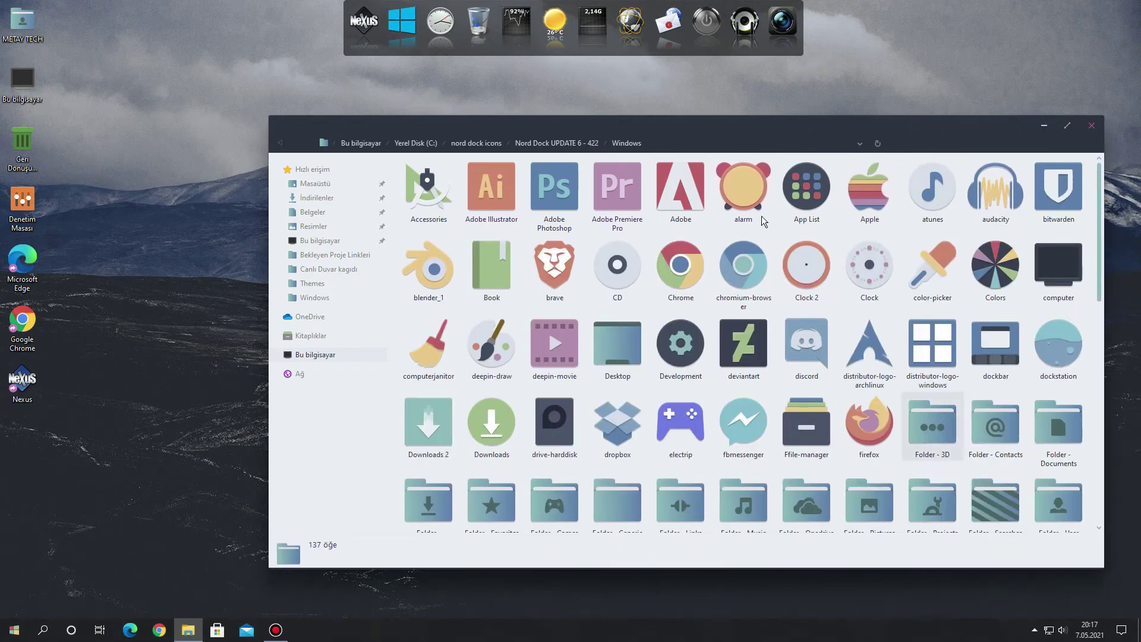
drag(714, 133, 568, 125)
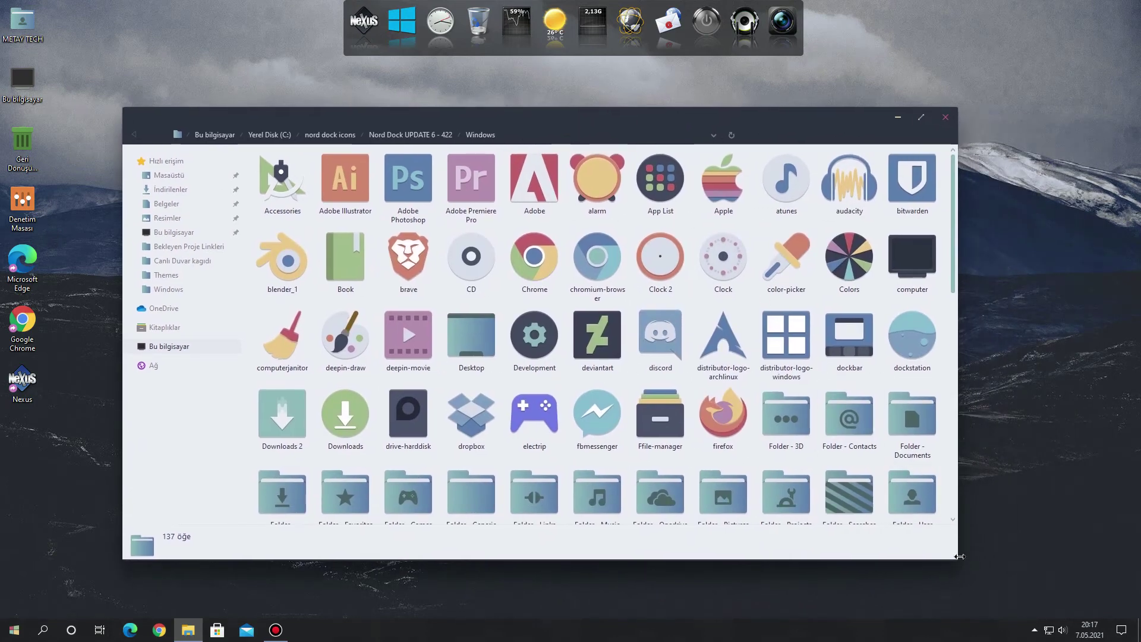
drag(957, 558, 1024, 559)
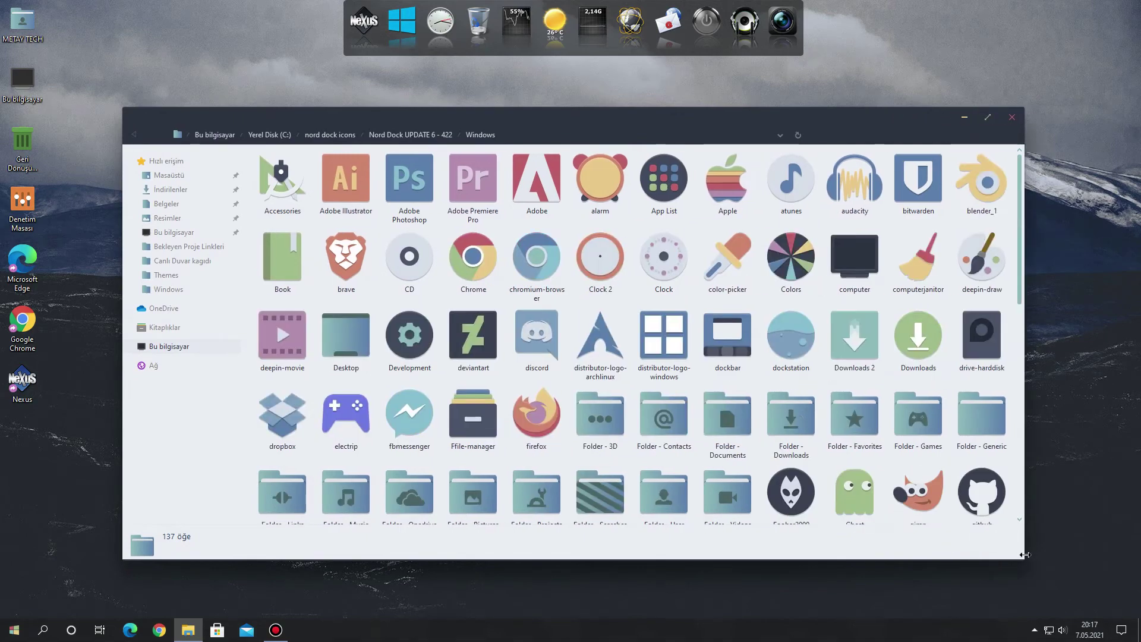
Apply the White Metal theme to the dock in the Nexus preferences and close them.
right_click(357, 30)
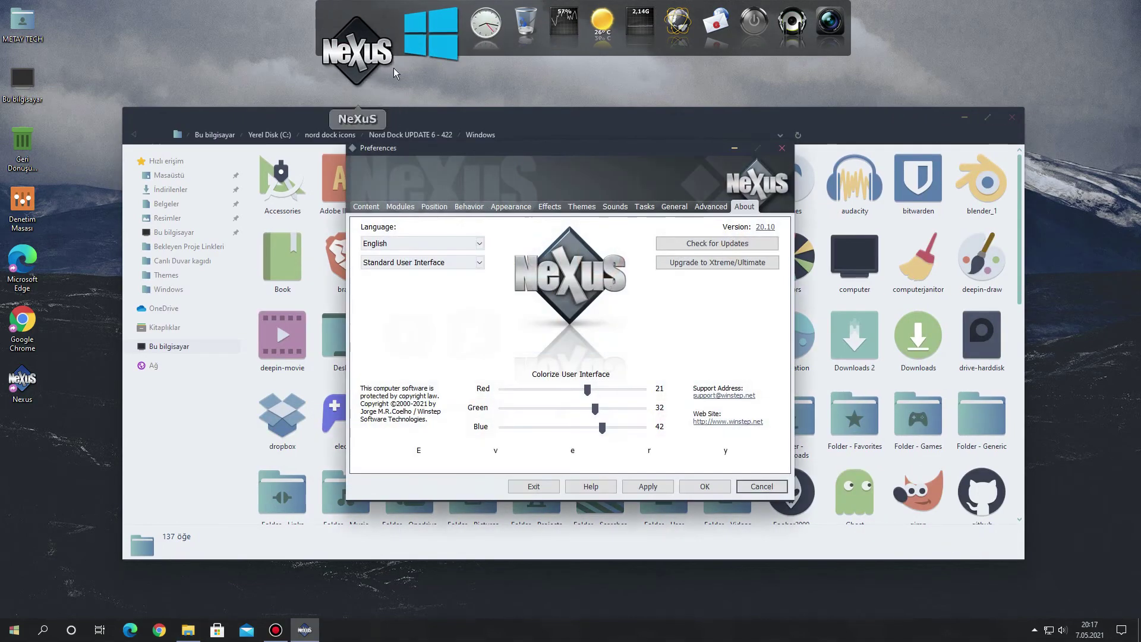
drag(469, 372, 470, 395)
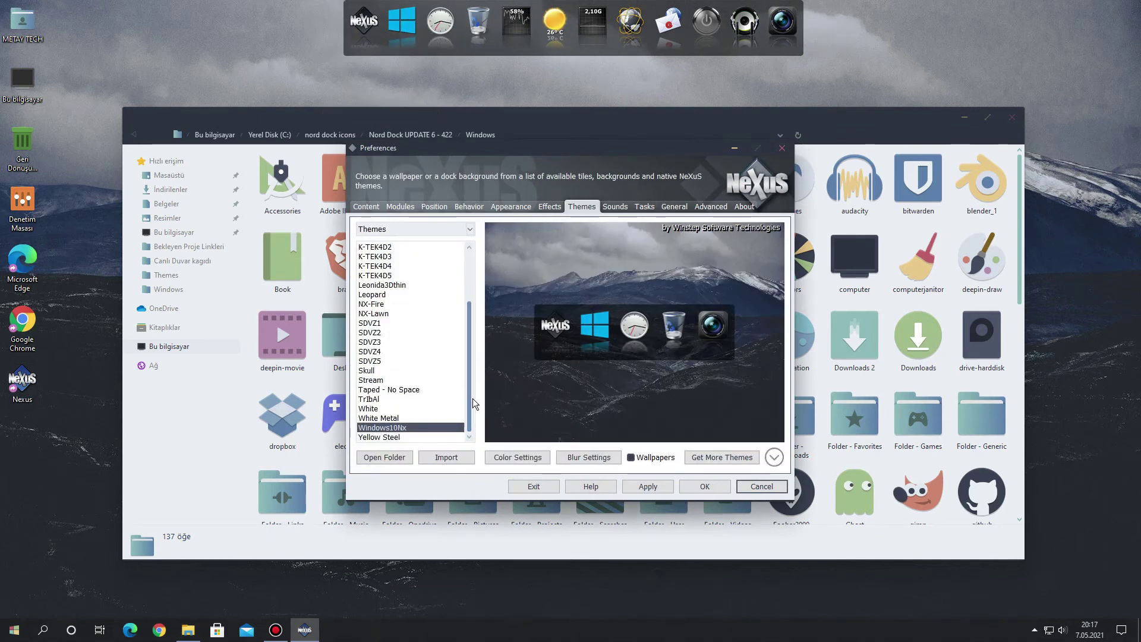
click(391, 418)
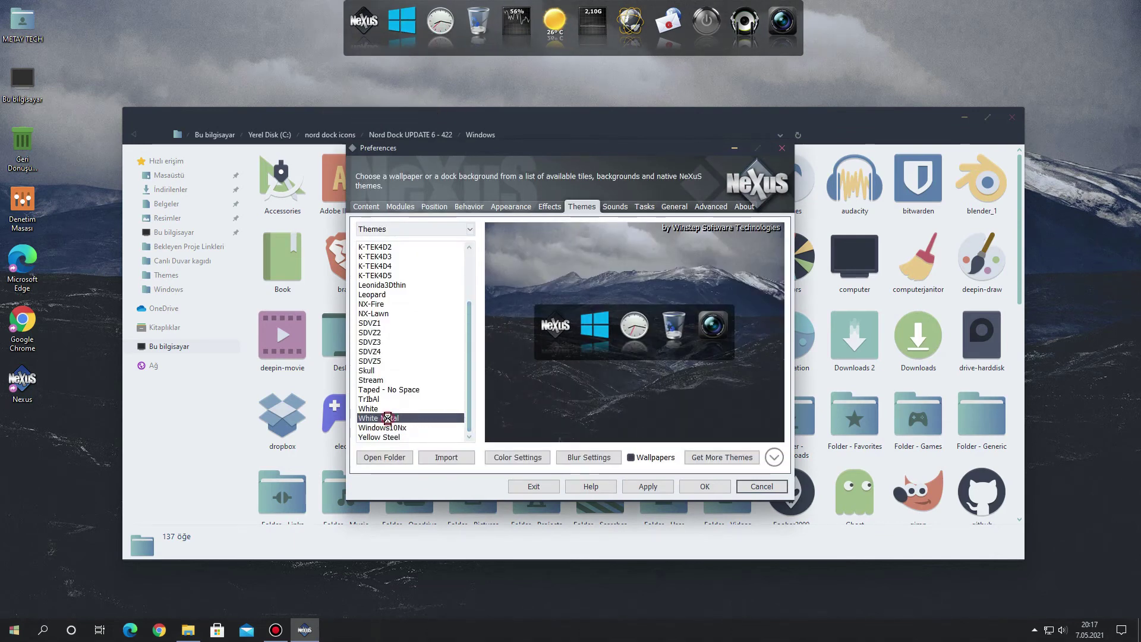
click(381, 410)
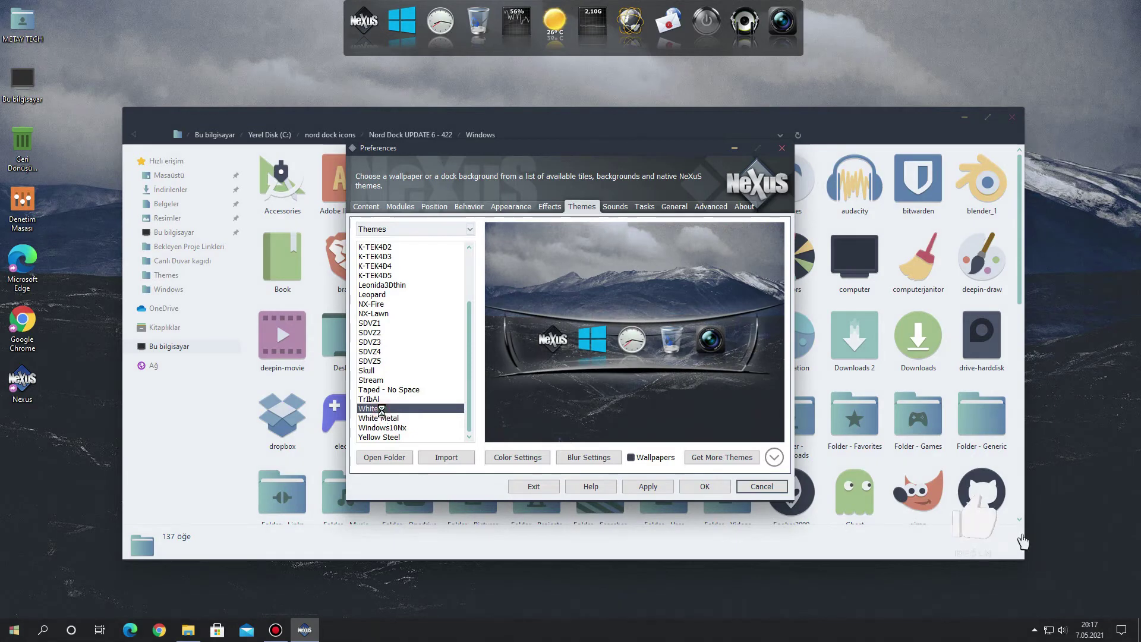
click(405, 418)
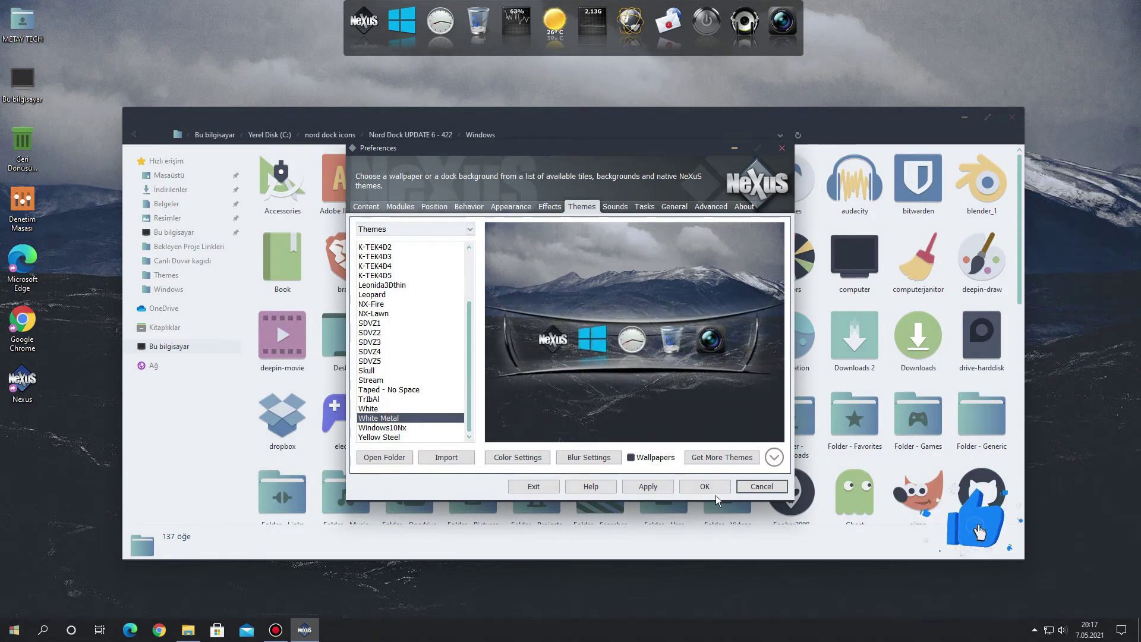
click(649, 487)
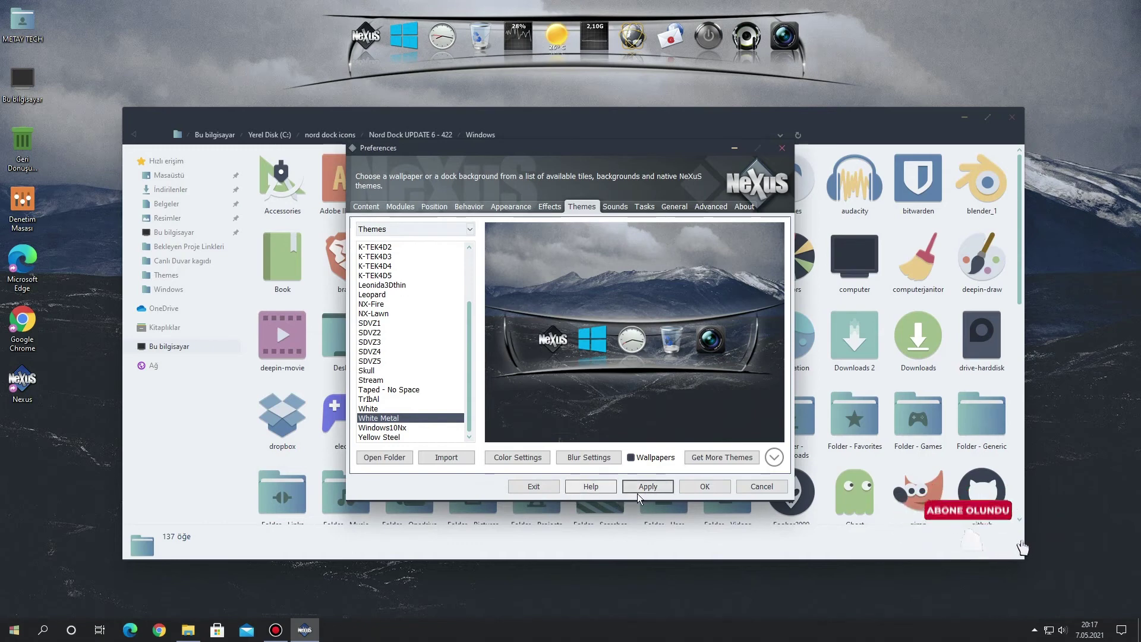
click(705, 487)
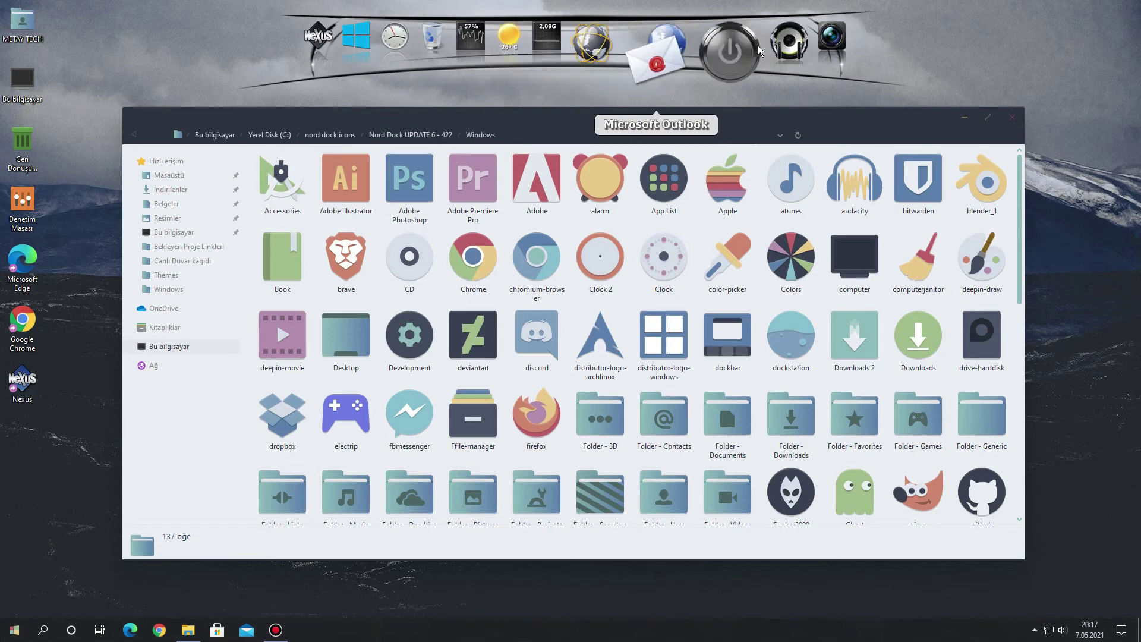
Remove the Capture Desktop item from the dock and add the Google Chrome desktop shortcut beside the power icon.
right_click(784, 48)
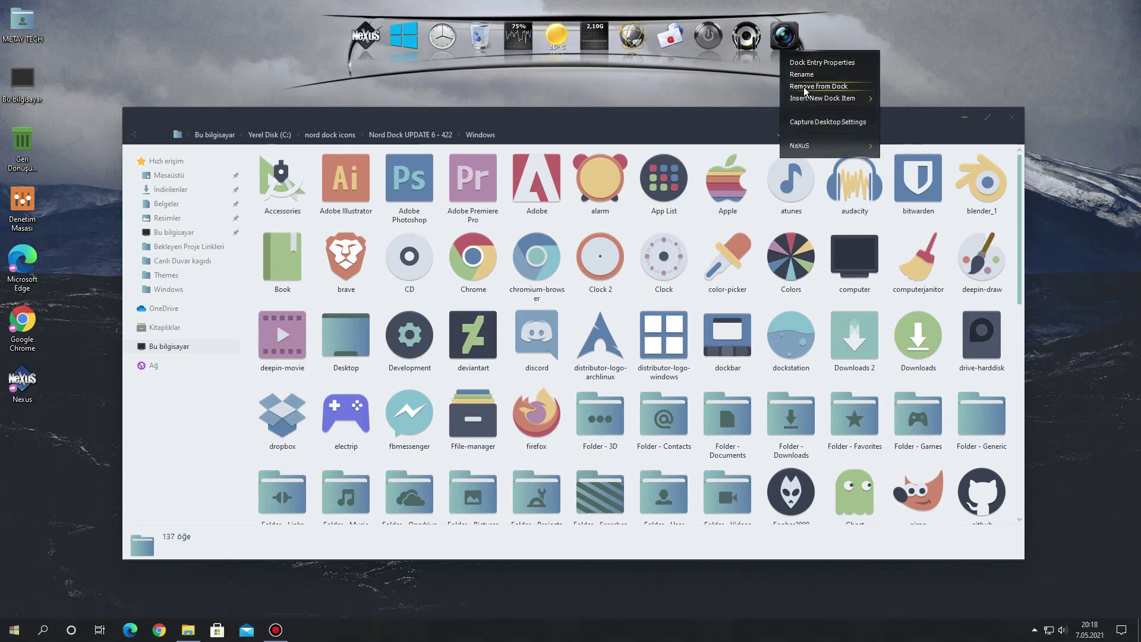
click(811, 86)
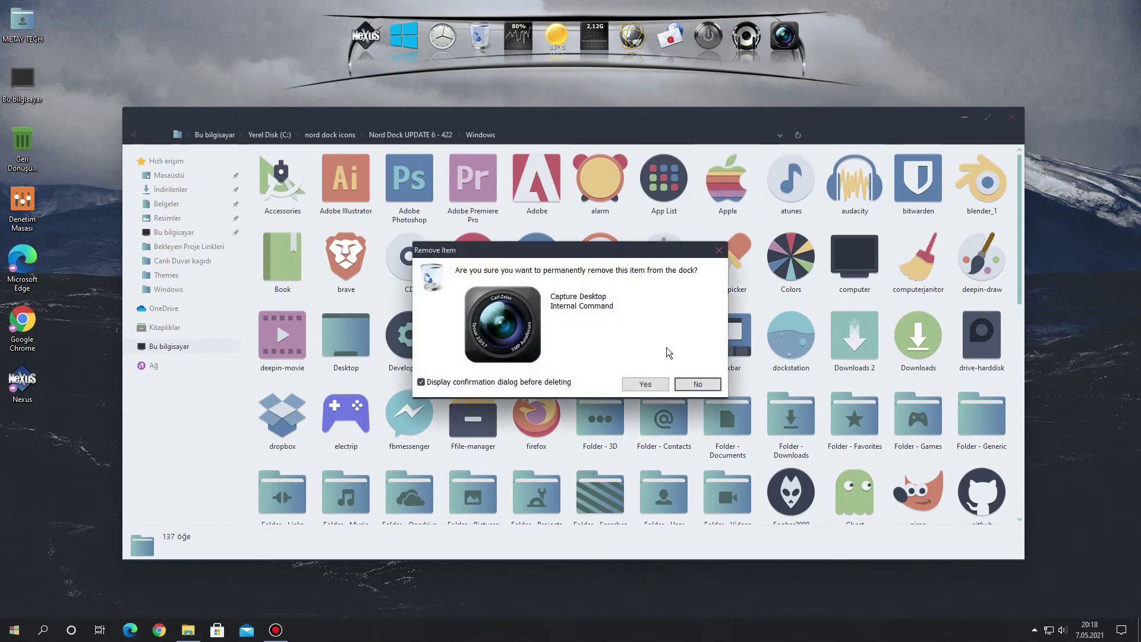
click(644, 384)
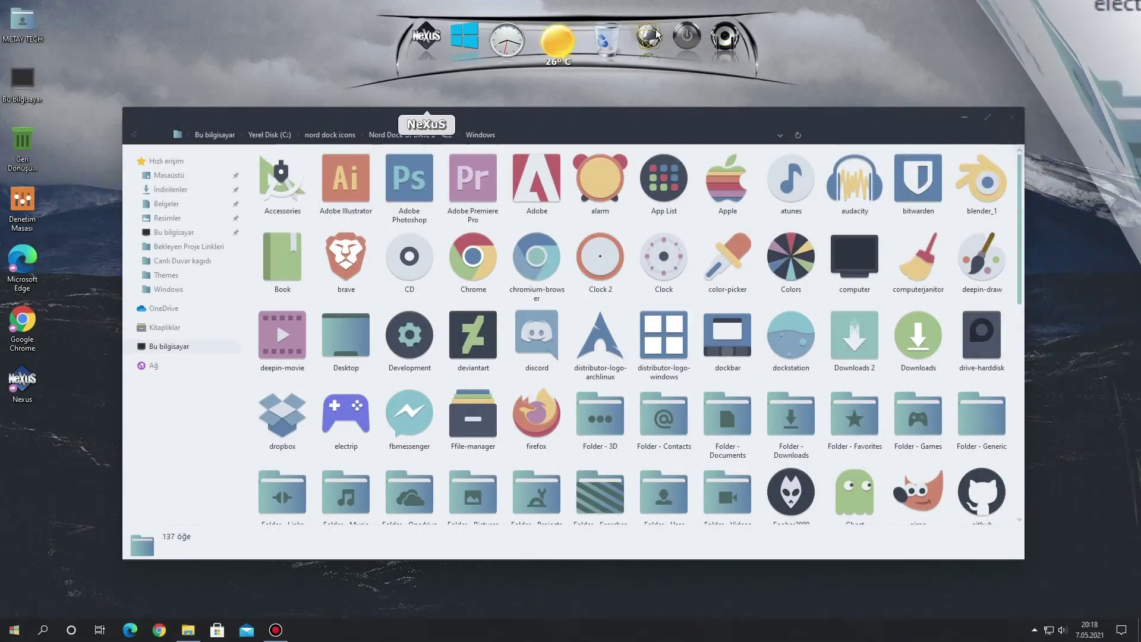
click(32, 326)
drag(416, 121, 675, 43)
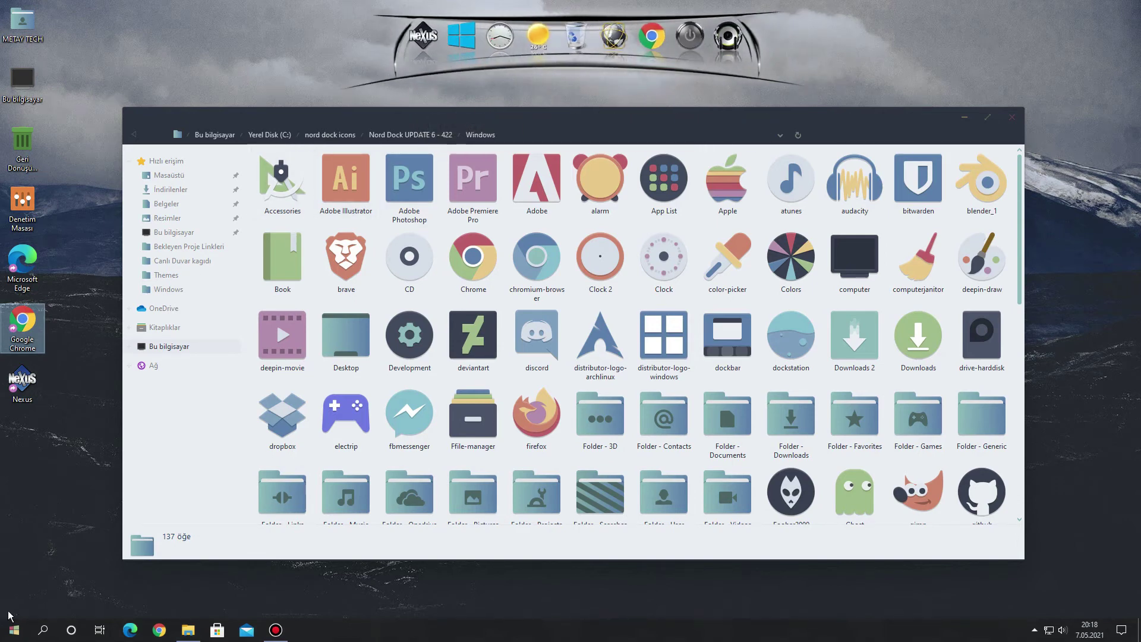
Open the file location of the Excel 2013 shortcut from the Microsoft Office 2013 group of installed programs.
key(super)
scroll(103, 494, down, 3)
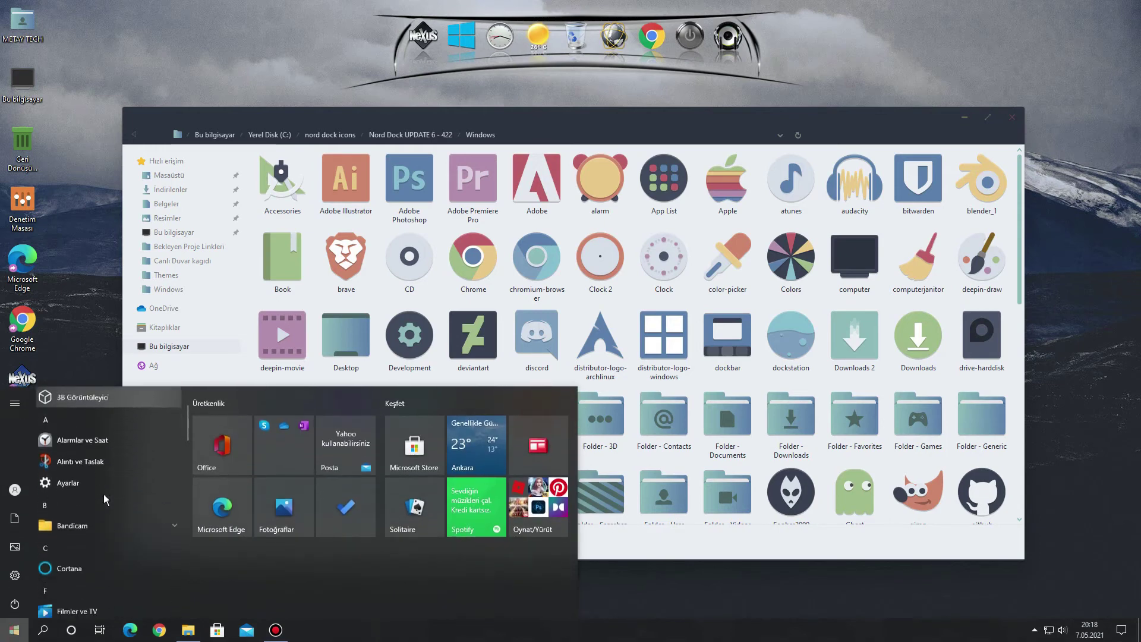
scroll(104, 497, down, 5)
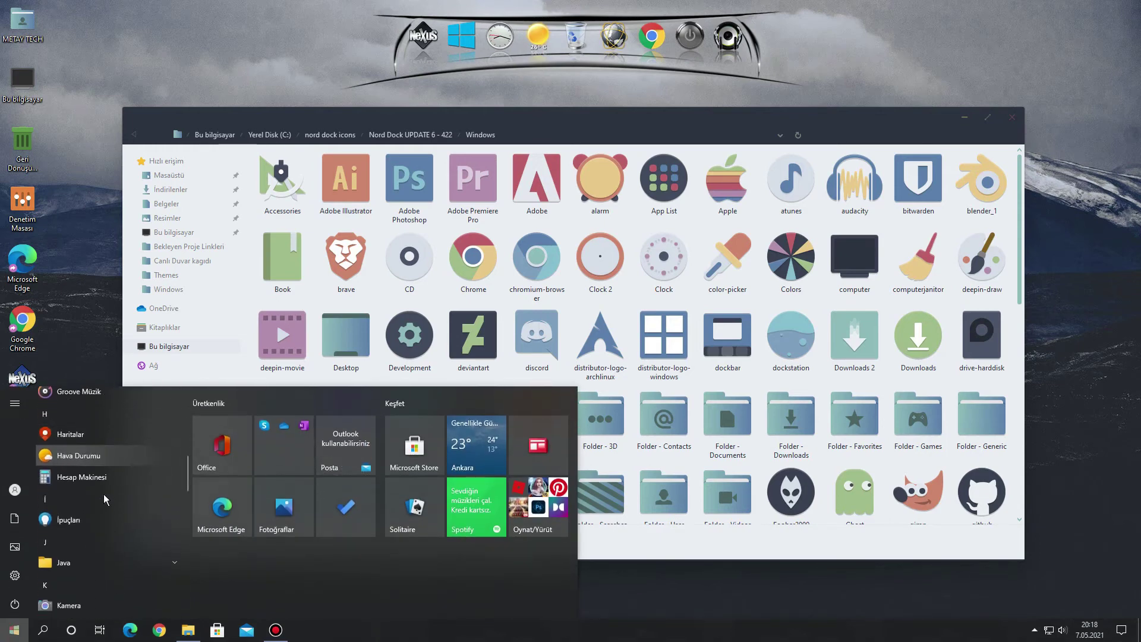
scroll(104, 497, down, 5)
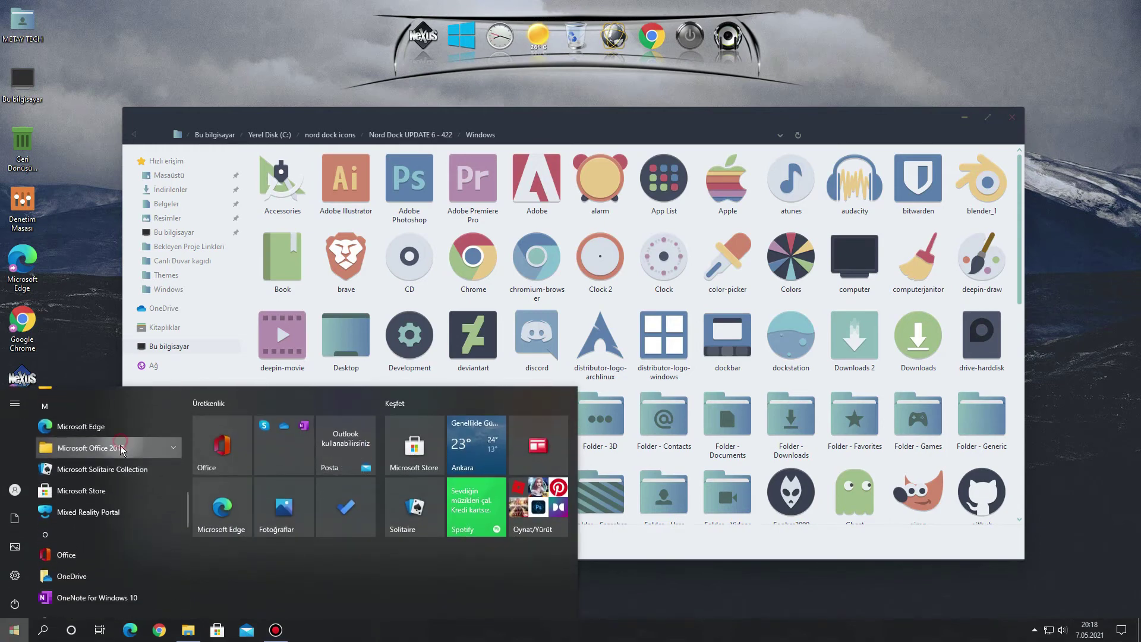
click(112, 447)
right_click(119, 520)
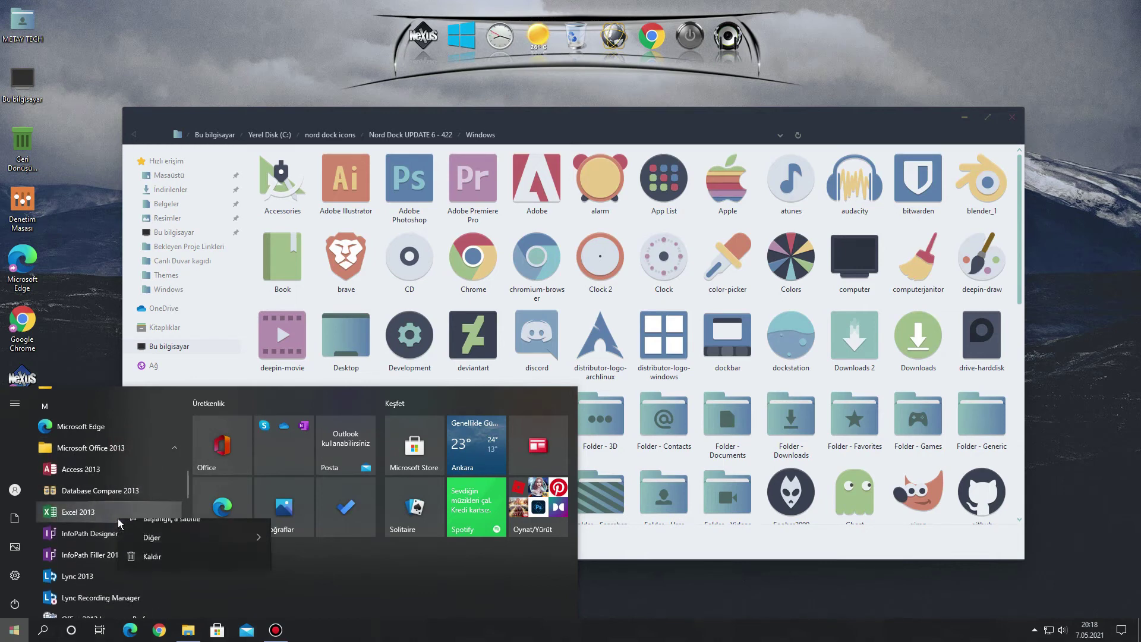
mouse_move(170, 548)
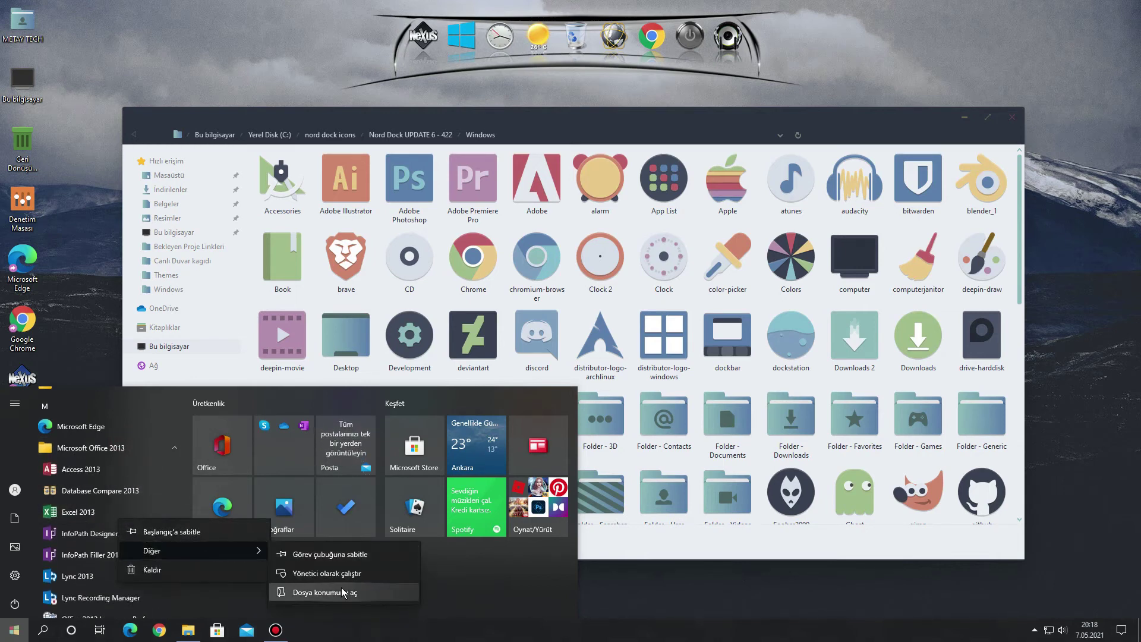
click(384, 566)
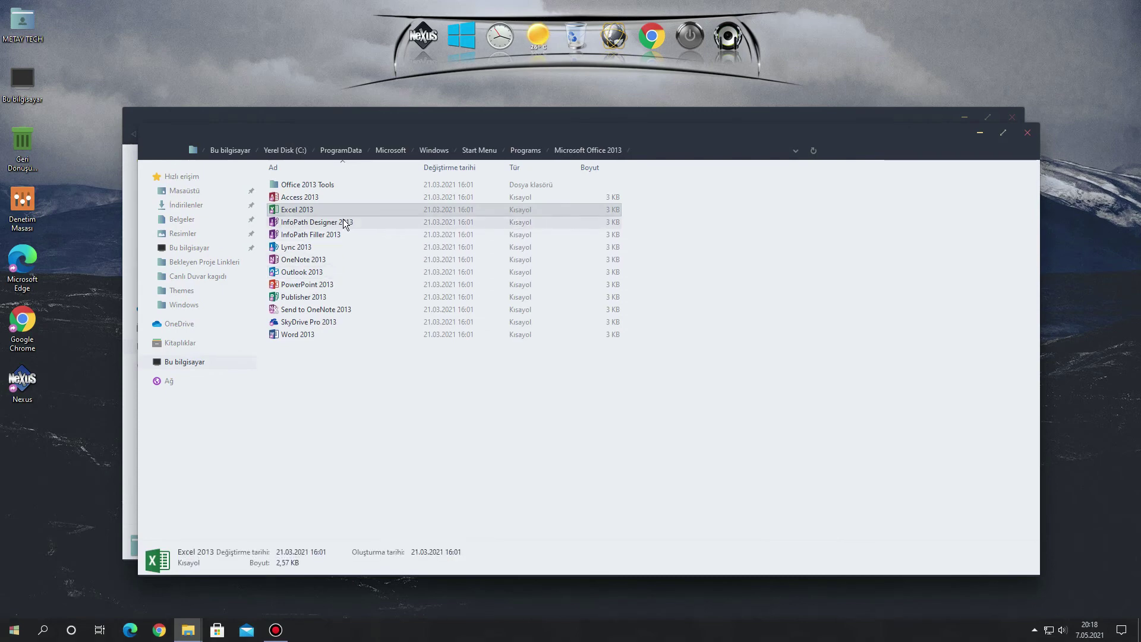
Add the Excel 2013, PowerPoint 2013 and Word 2013 shortcuts to the dock beside Google Chrome and close their folder.
drag(657, 94, 677, 62)
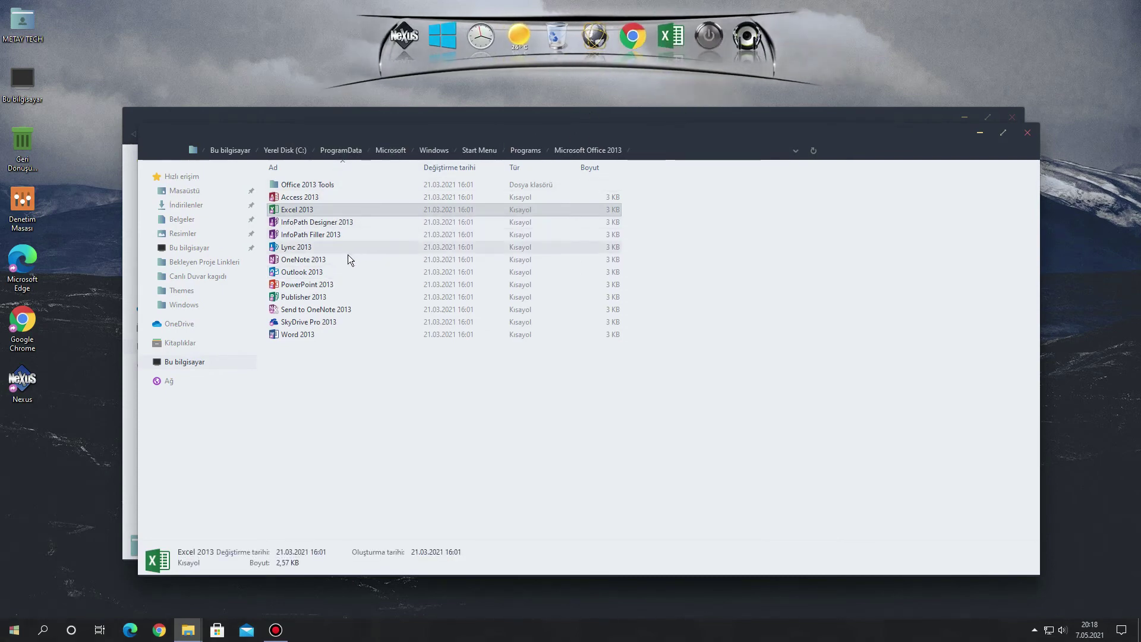
drag(300, 284, 697, 51)
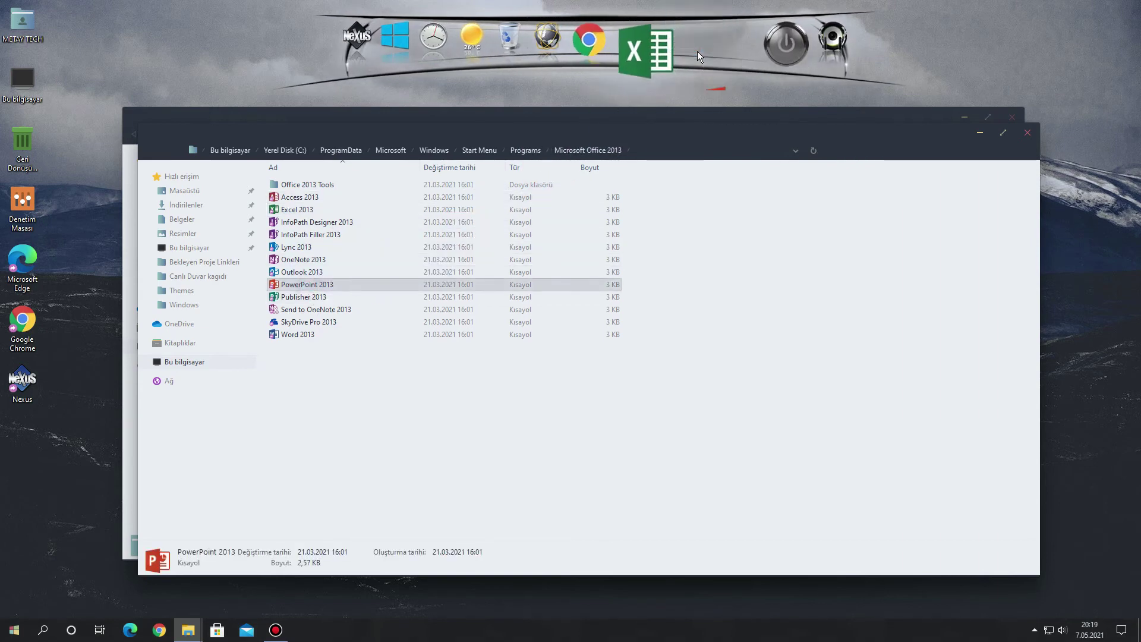
click(297, 334)
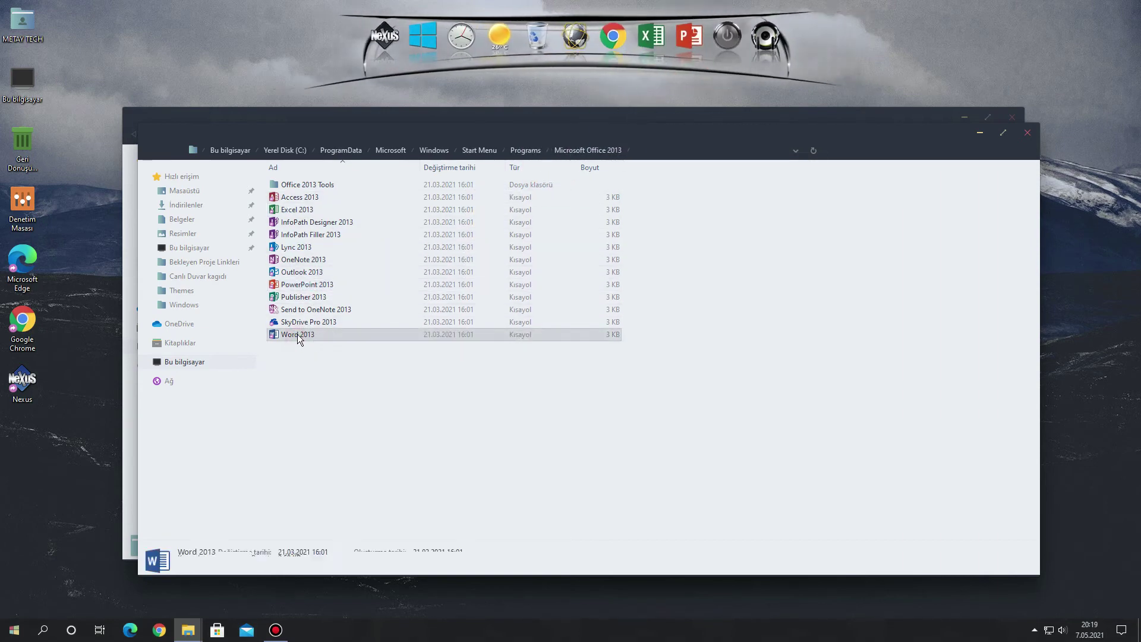
drag(761, 157, 712, 57)
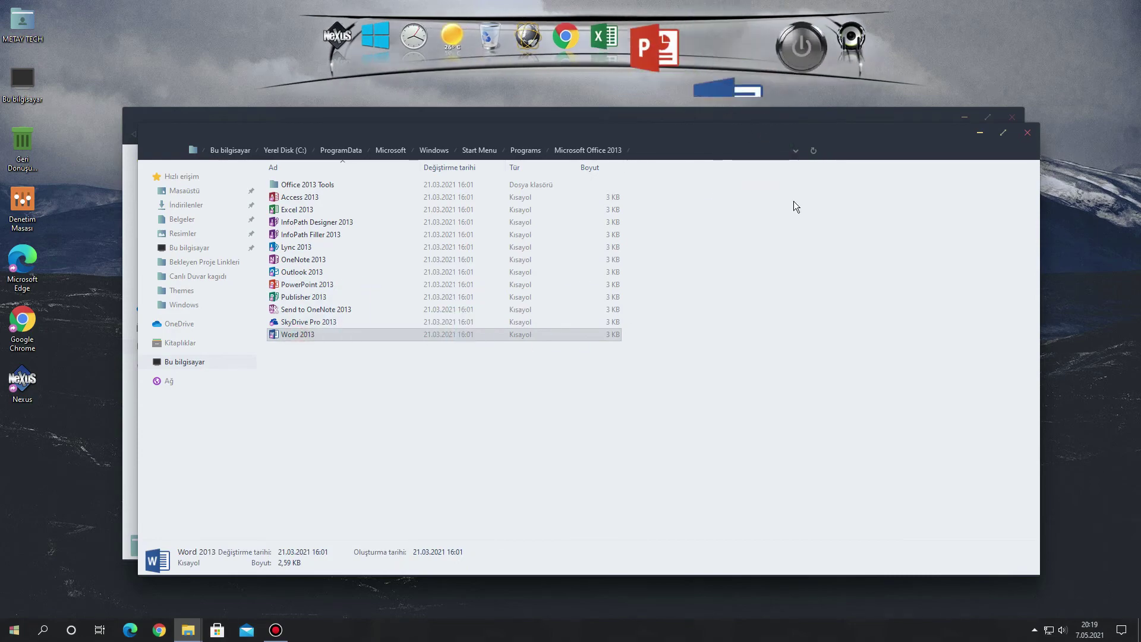
key(ctrl+w)
Replace the dock's Chrome, clock and globe icons with the Nord icons Chrome, Clock and Microsoft_Edge.
click(480, 269)
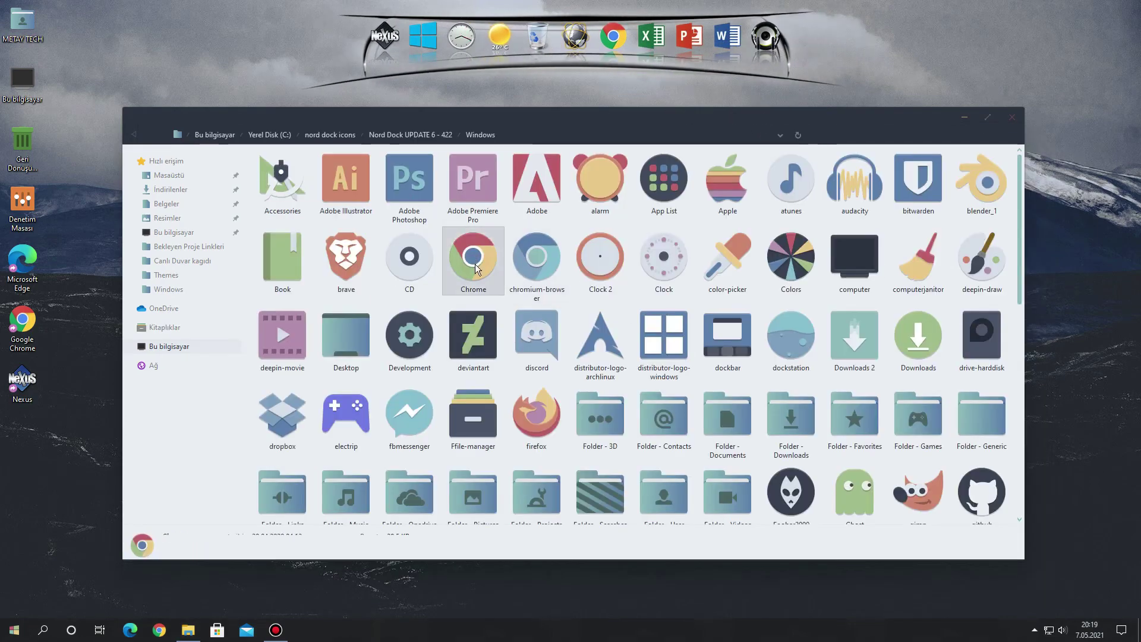
drag(466, 258, 615, 55)
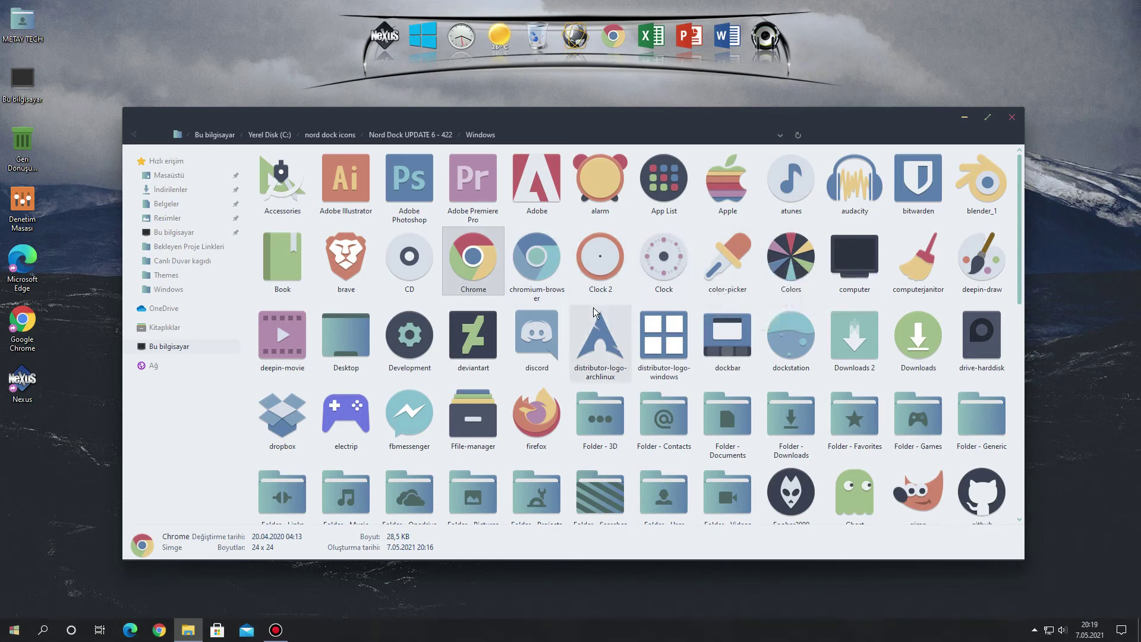
drag(673, 263, 461, 51)
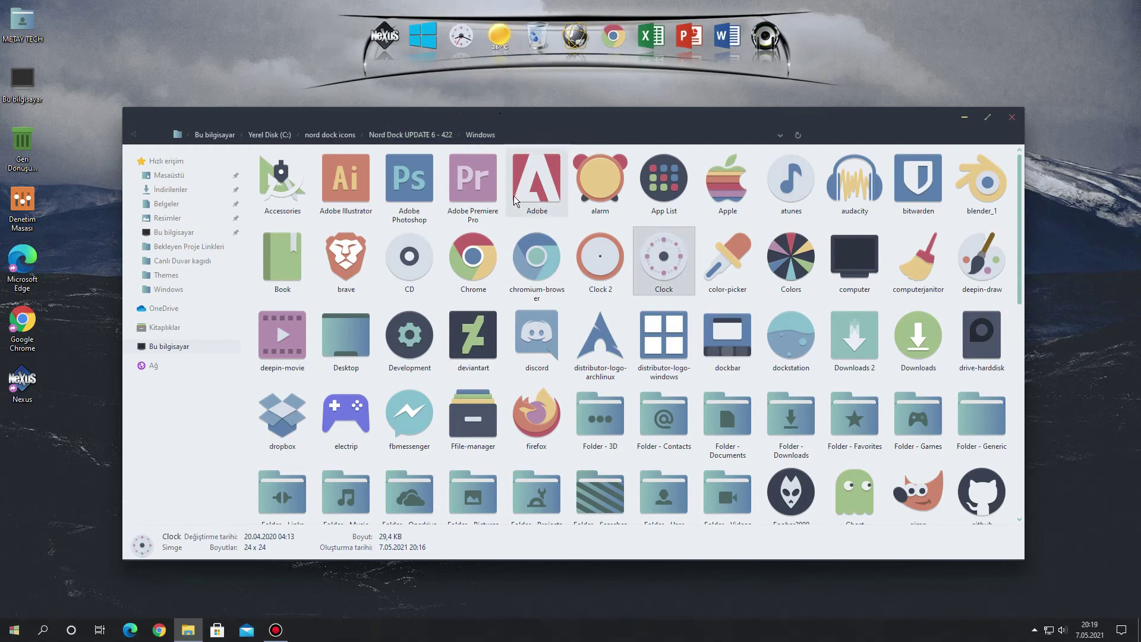
click(494, 426)
scroll(494, 426, down, 2)
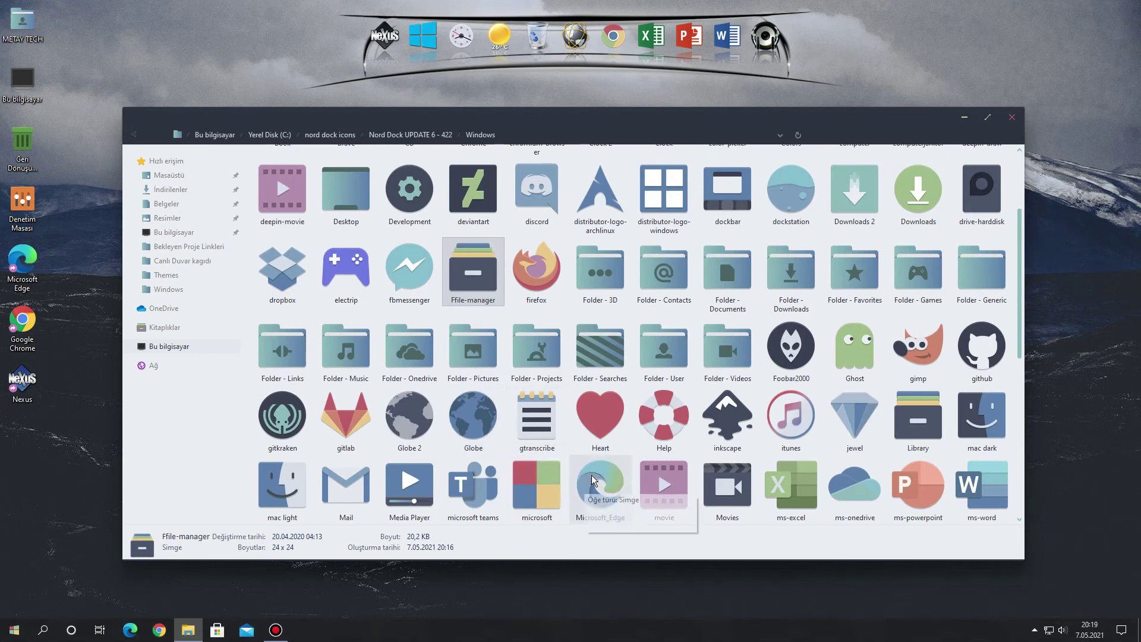
drag(608, 488, 588, 59)
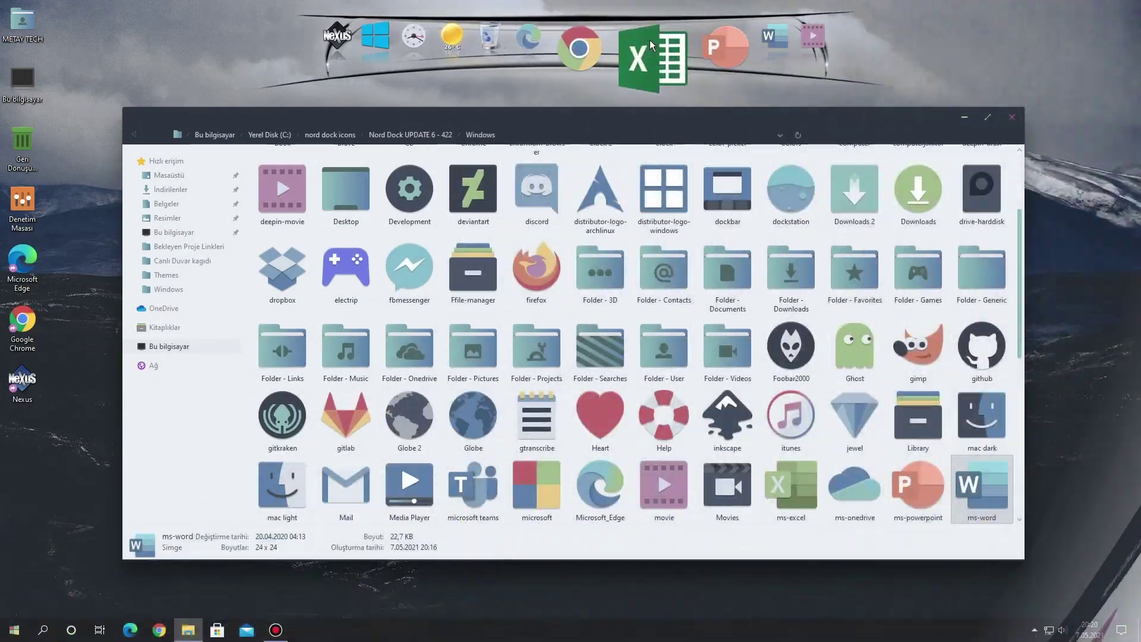
Open the properties of the Excel 2013 dock entry and start browsing for a replacement icon file.
right_click(650, 41)
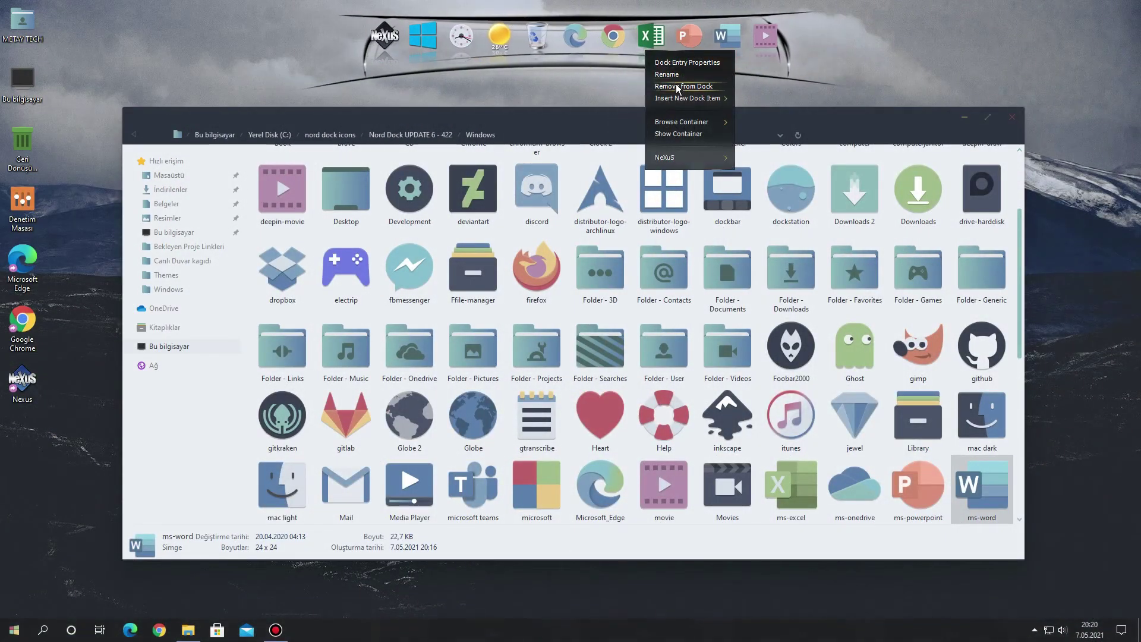
mouse_move(681, 99)
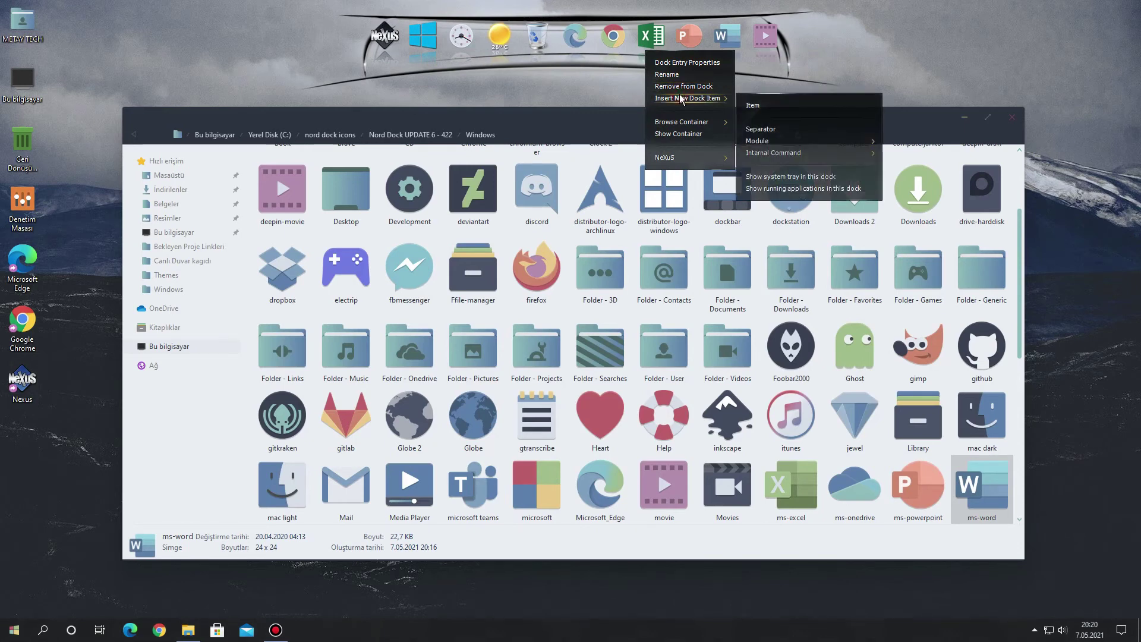
click(682, 63)
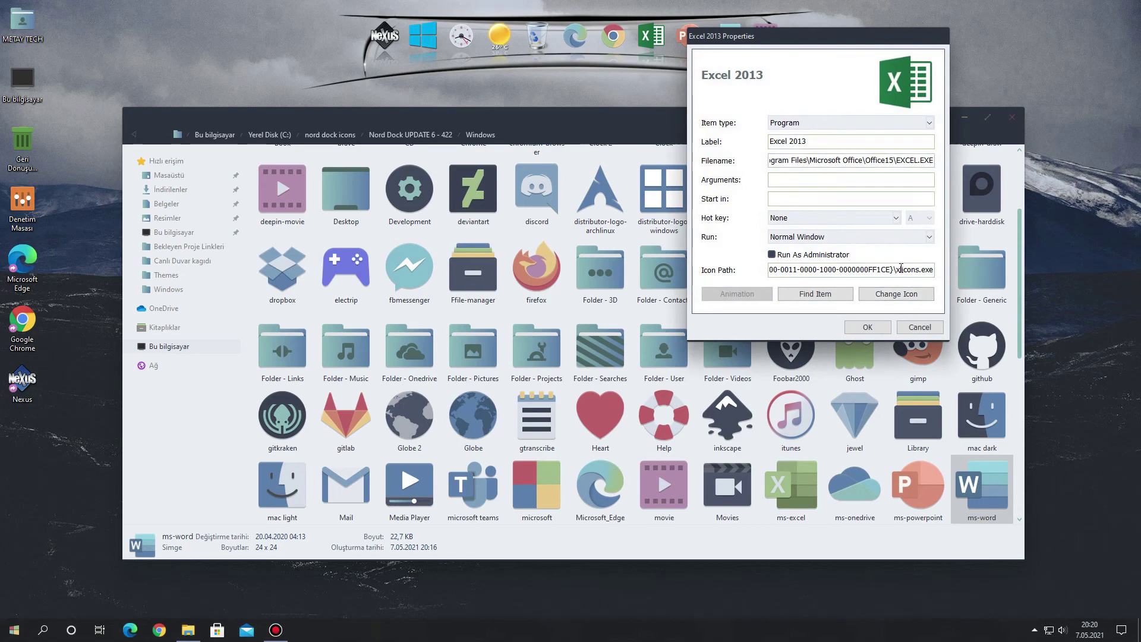
click(902, 294)
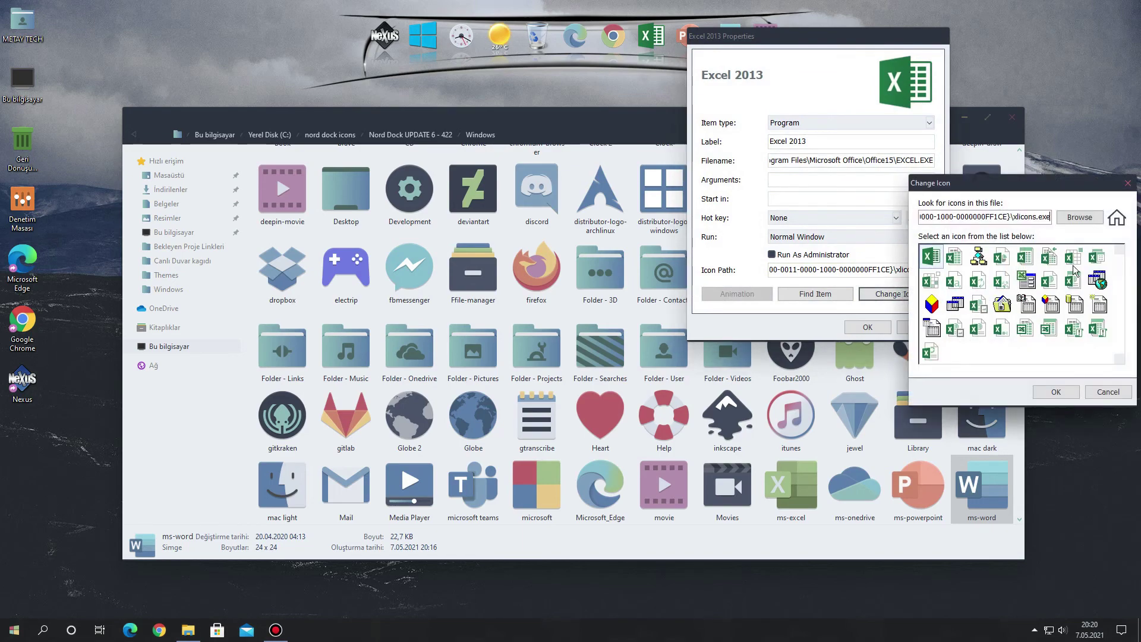
click(1079, 218)
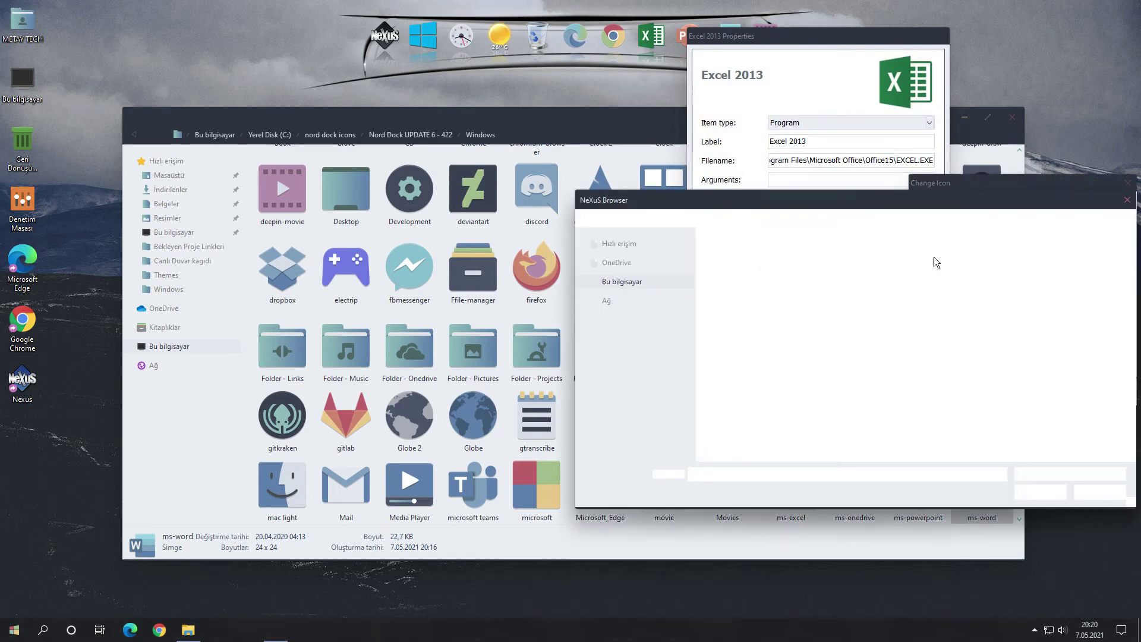
Assign the ms-excel icon from the Windows folder of Nord Dock UPDATE 6 - 422 in C:\nord dock icons to the Excel 2013 dock entry.
click(684, 218)
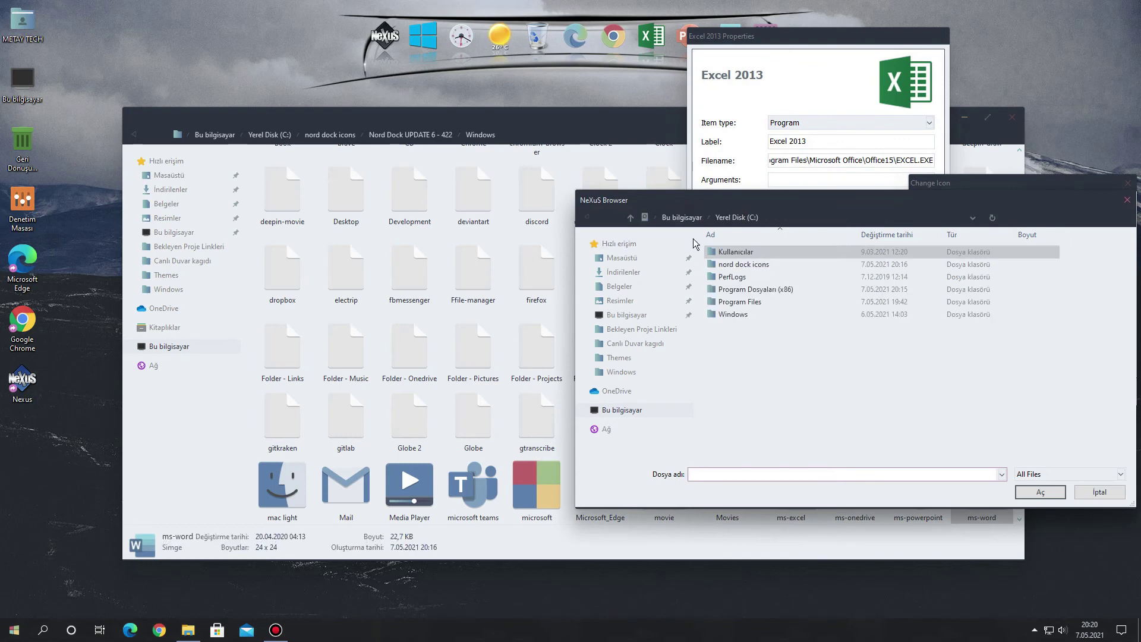
double_click(746, 265)
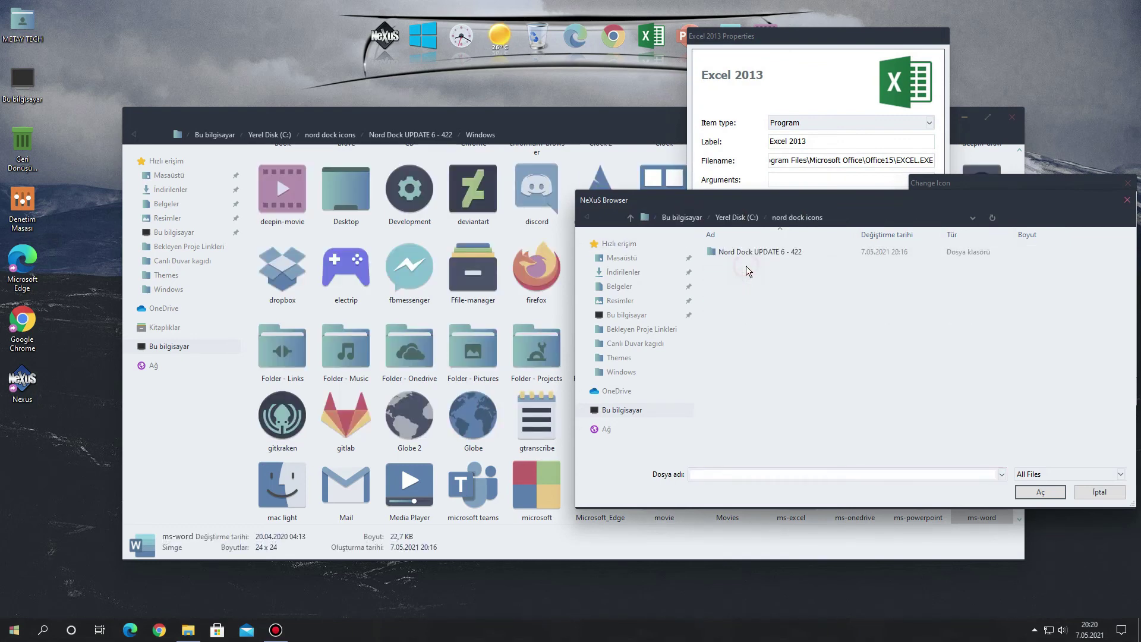
double_click(754, 252)
double_click(732, 276)
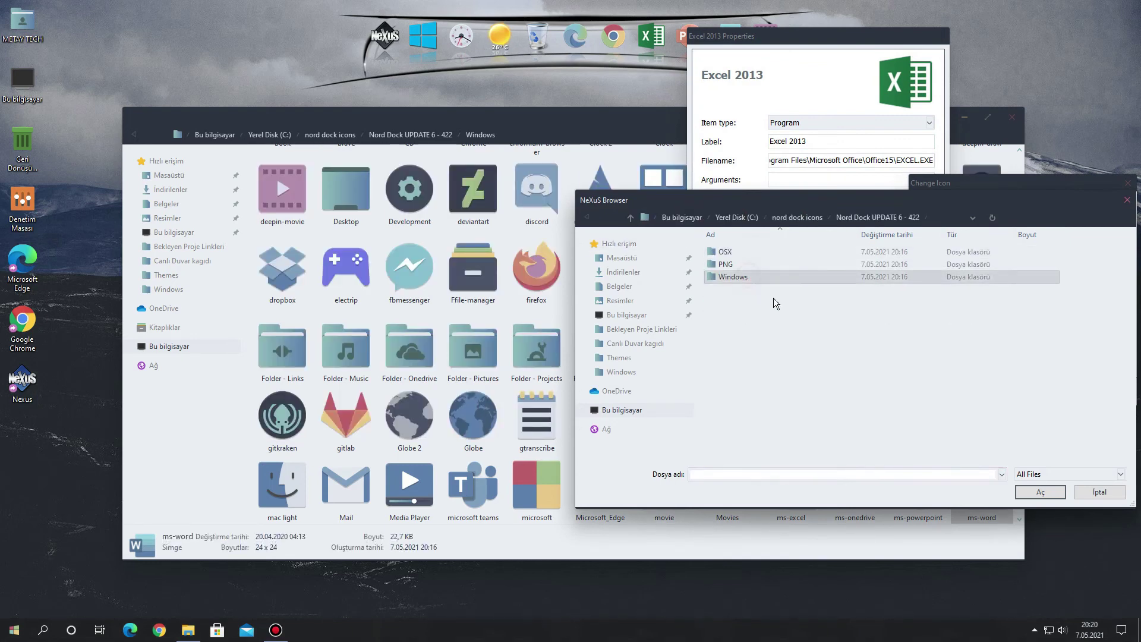
drag(1134, 256, 1131, 368)
click(866, 328)
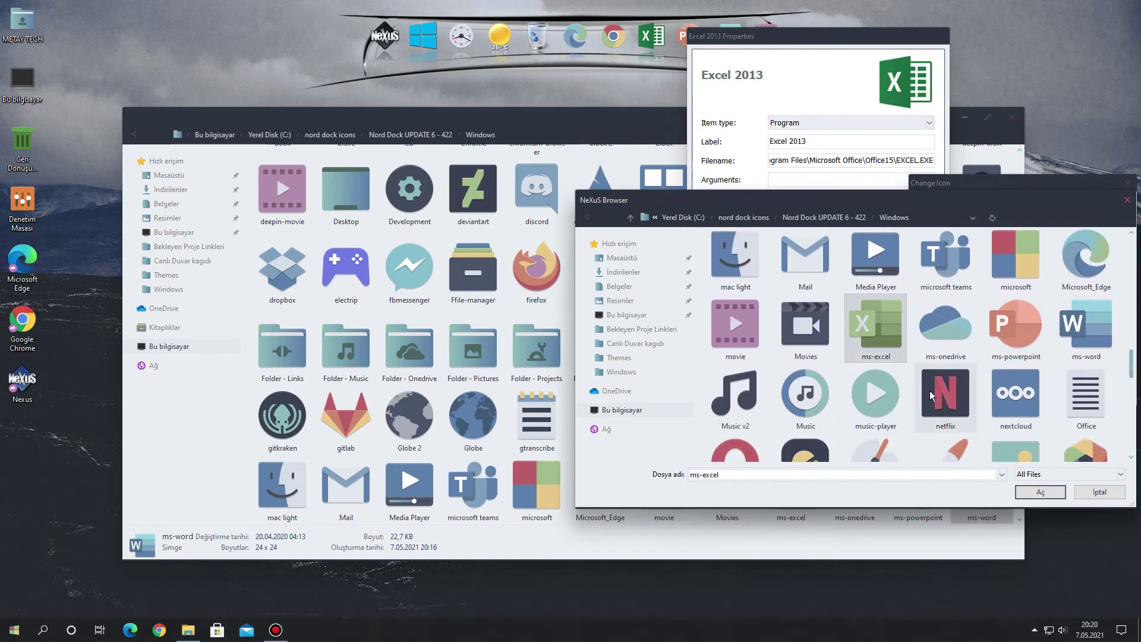
click(1039, 491)
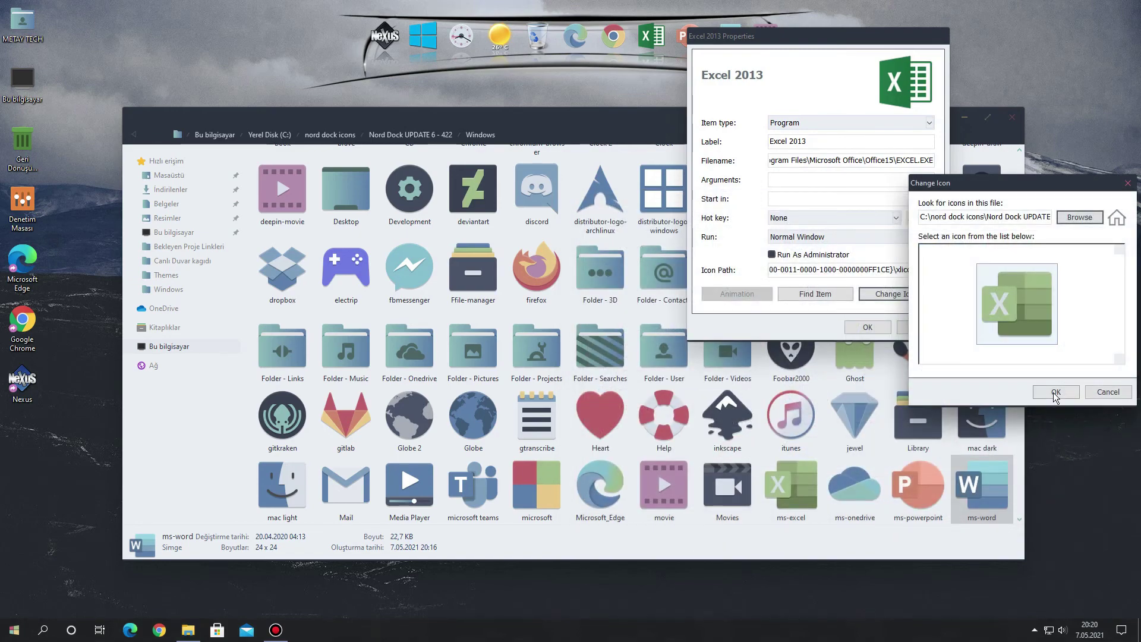
click(1041, 390)
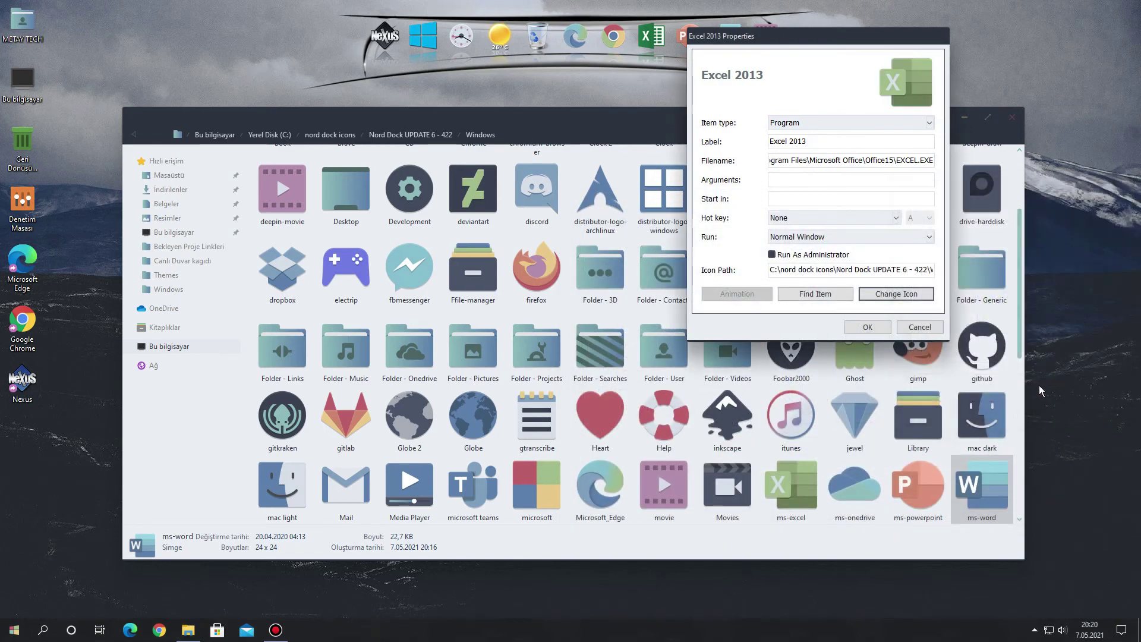
click(866, 327)
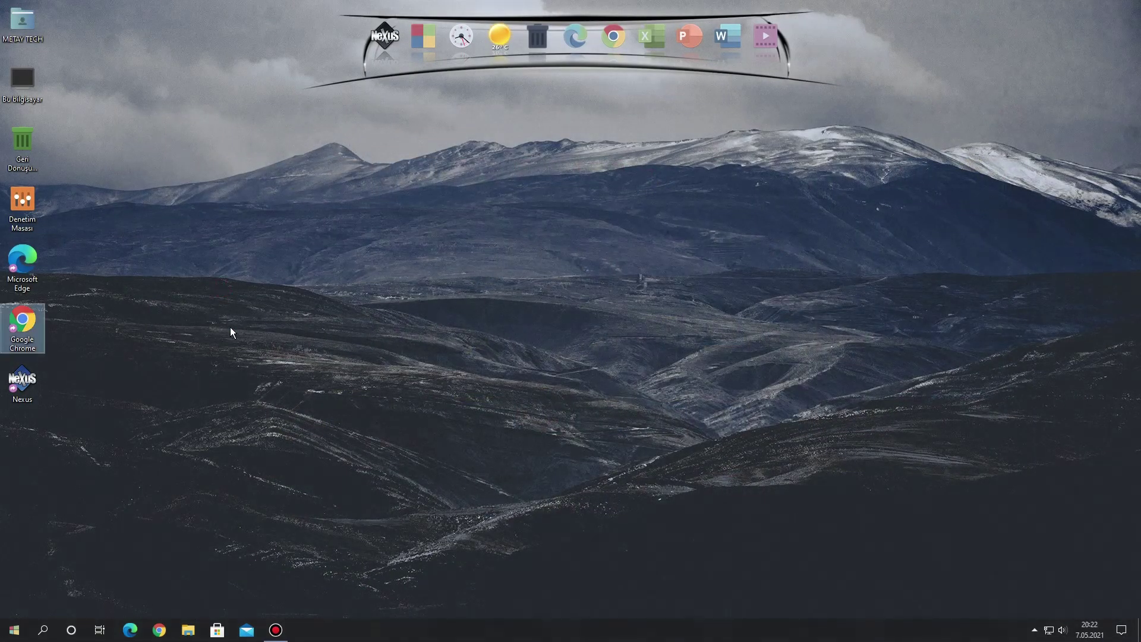
Open the user folder, Bu bilgisayar and Denetim Masası windows and arrange them in a reduced, overlapping cascade on the desktop.
double_click(24, 23)
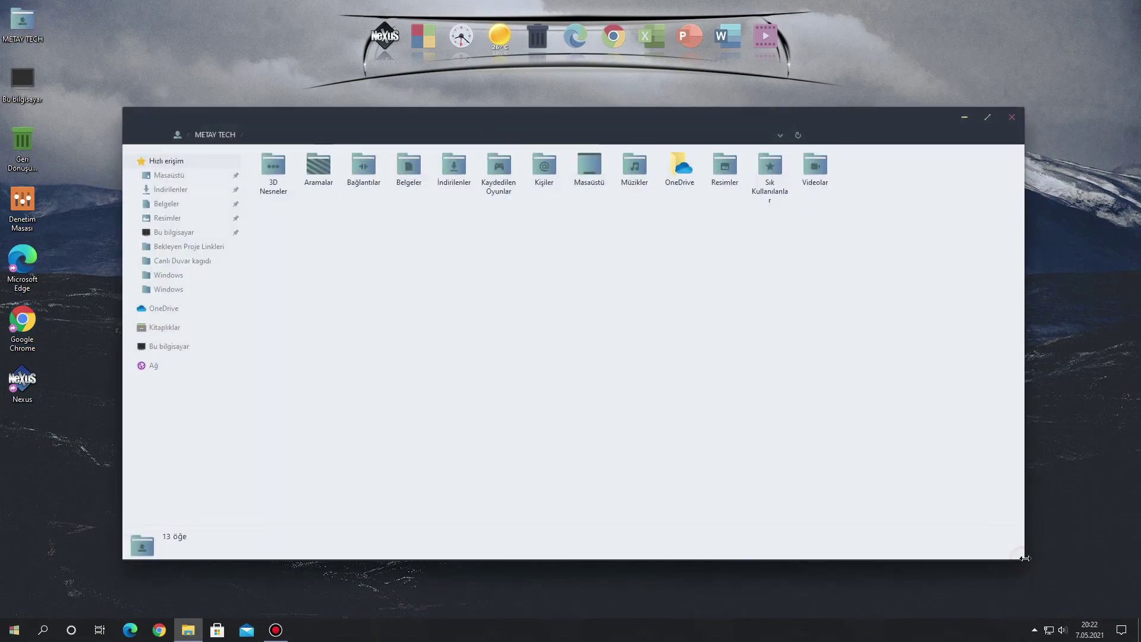
drag(1023, 558, 724, 420)
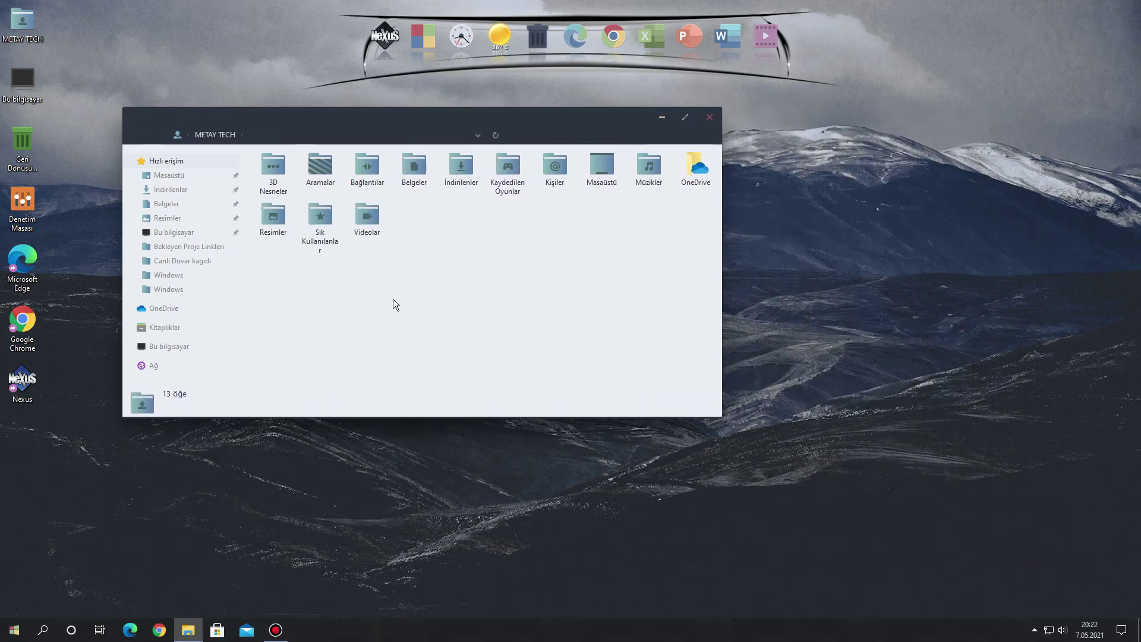
double_click(2, 88)
drag(411, 148, 658, 231)
drag(539, 122, 494, 108)
drag(722, 227, 700, 205)
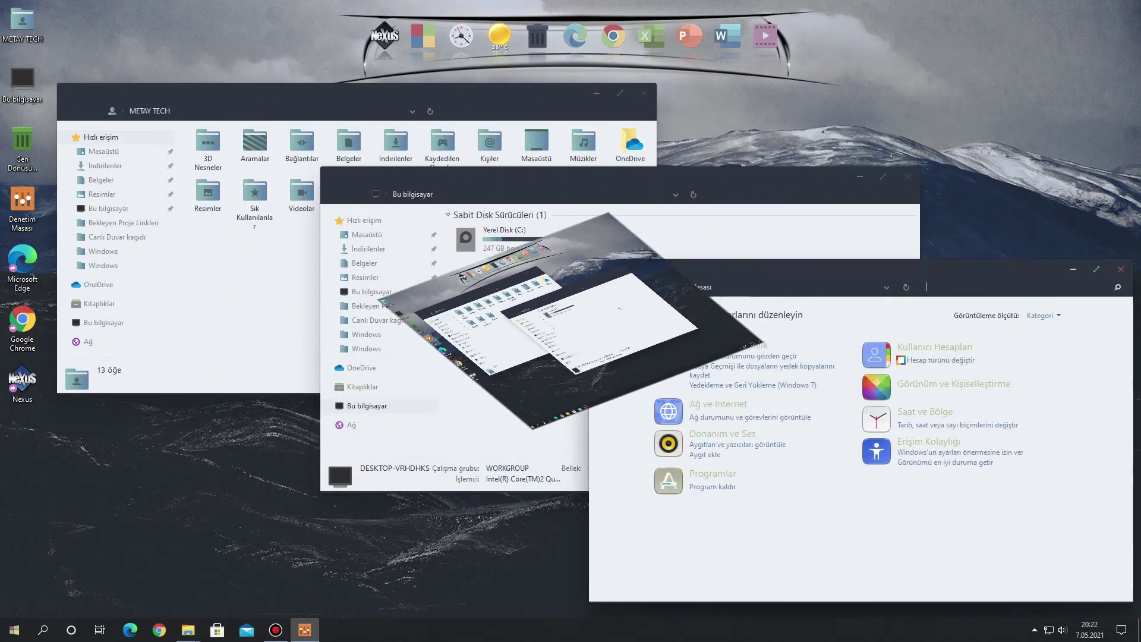
Hide all desktop icons by turning off the display of desktop items.
right_click(177, 468)
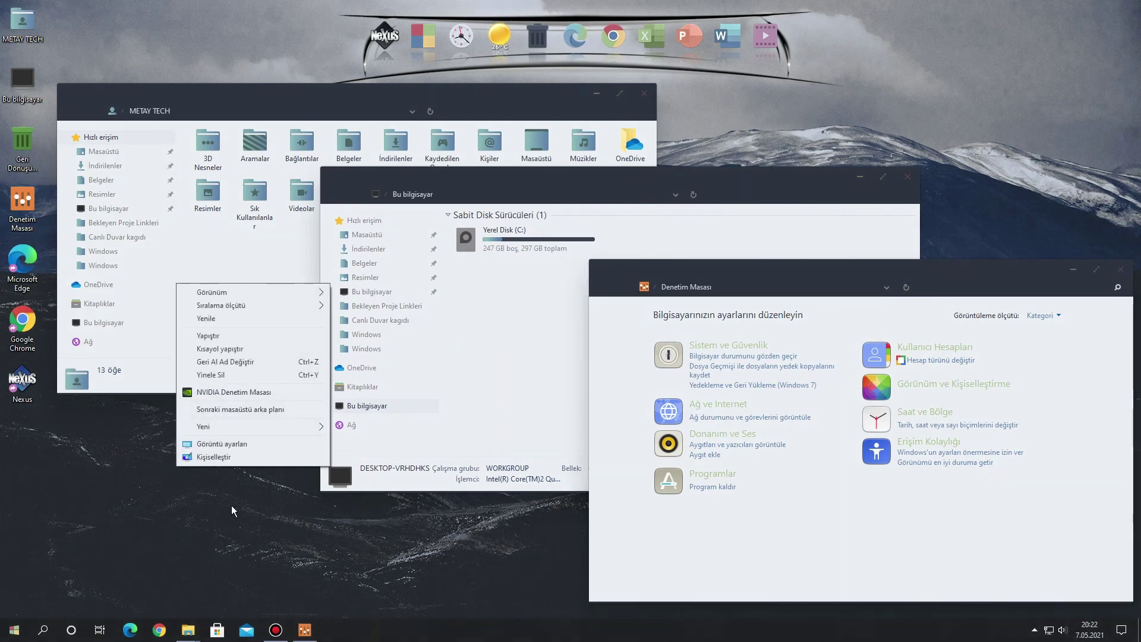
mouse_move(224, 292)
click(405, 366)
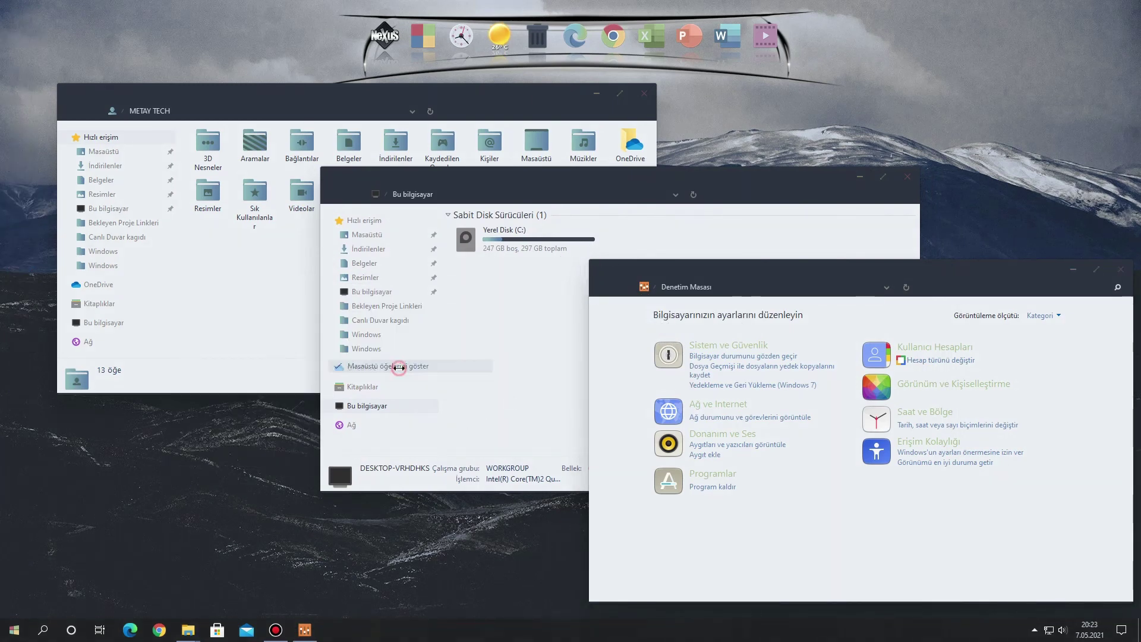
Turn on automatic hiding of the taskbar in desktop mode in the taskbar settings and close them.
right_click(451, 628)
click(482, 628)
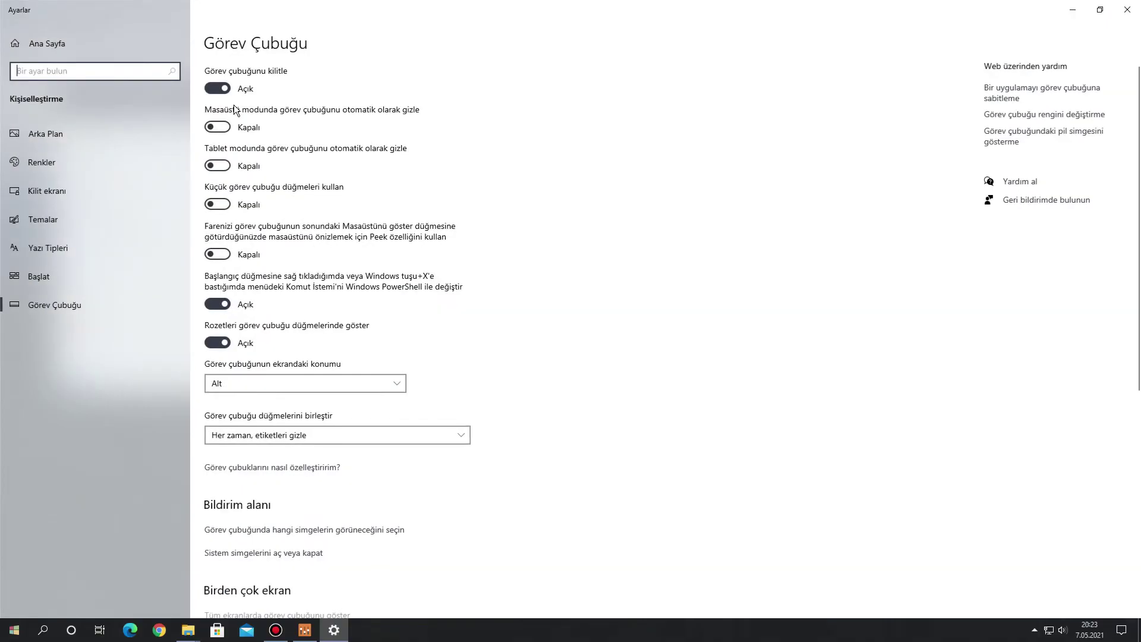
click(224, 128)
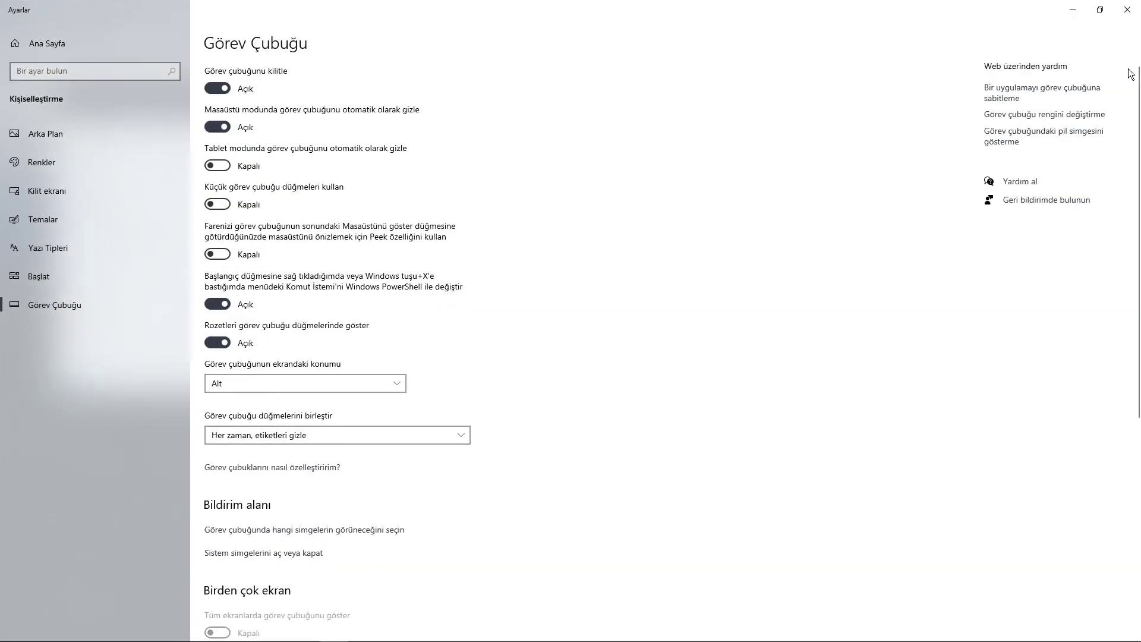
click(1127, 10)
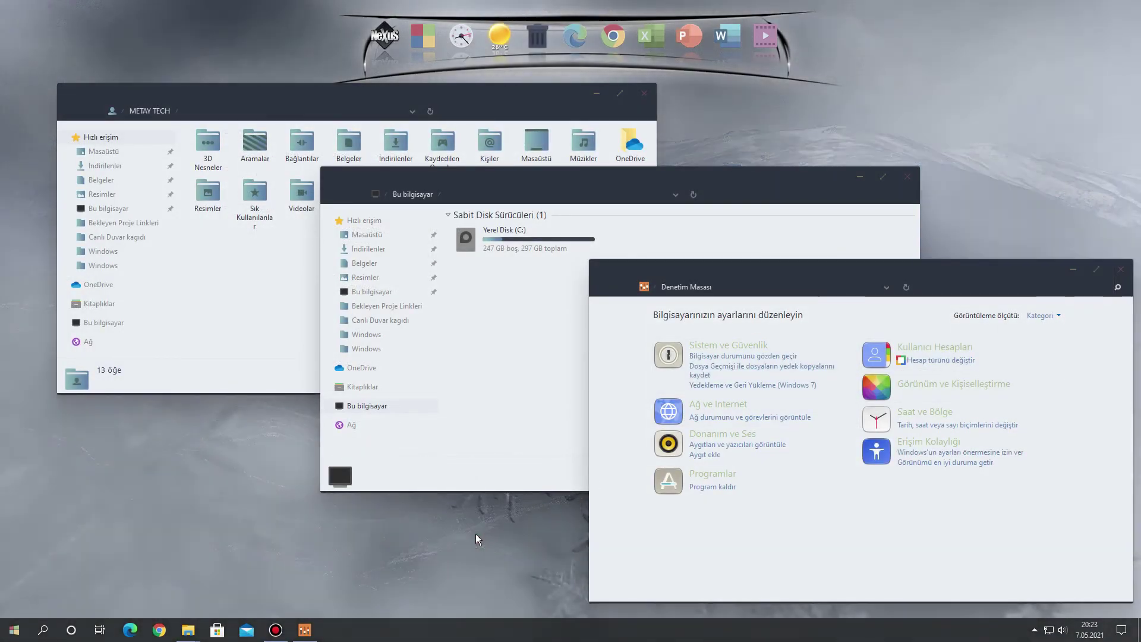
Open the desktop personalization theme settings and apply the Nord Dark Mode theme.
right_click(1018, 146)
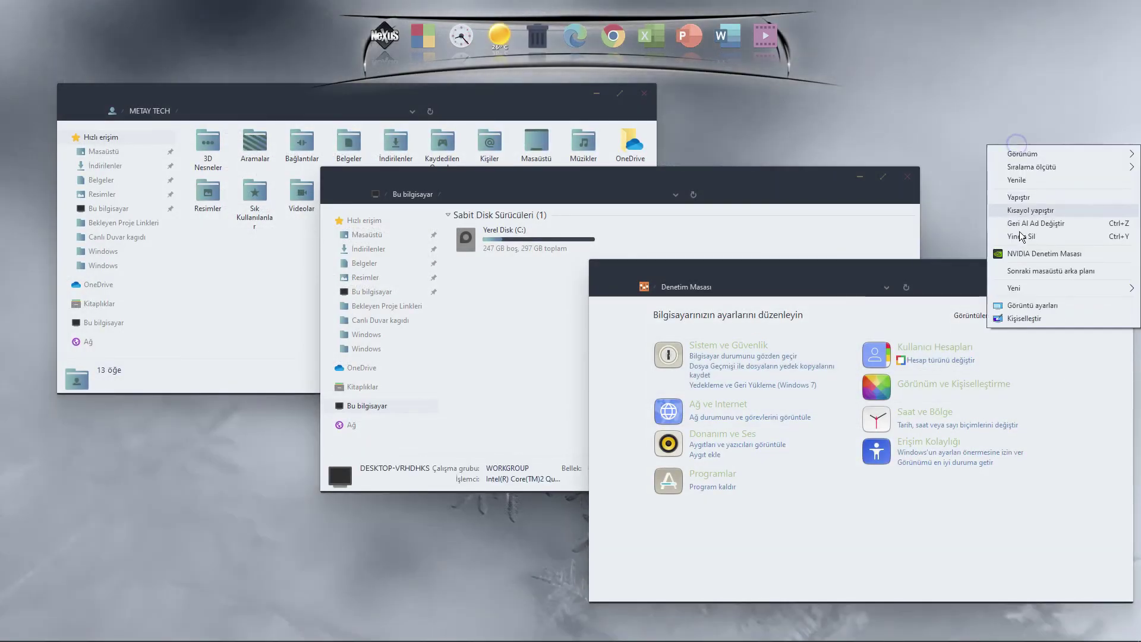
click(1025, 318)
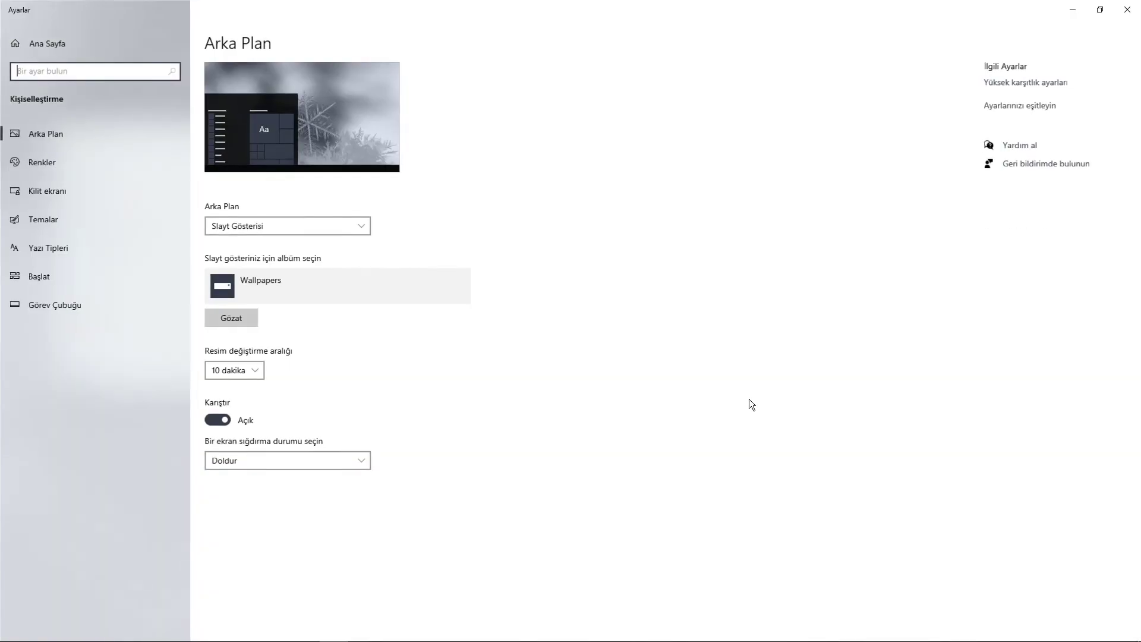
click(62, 219)
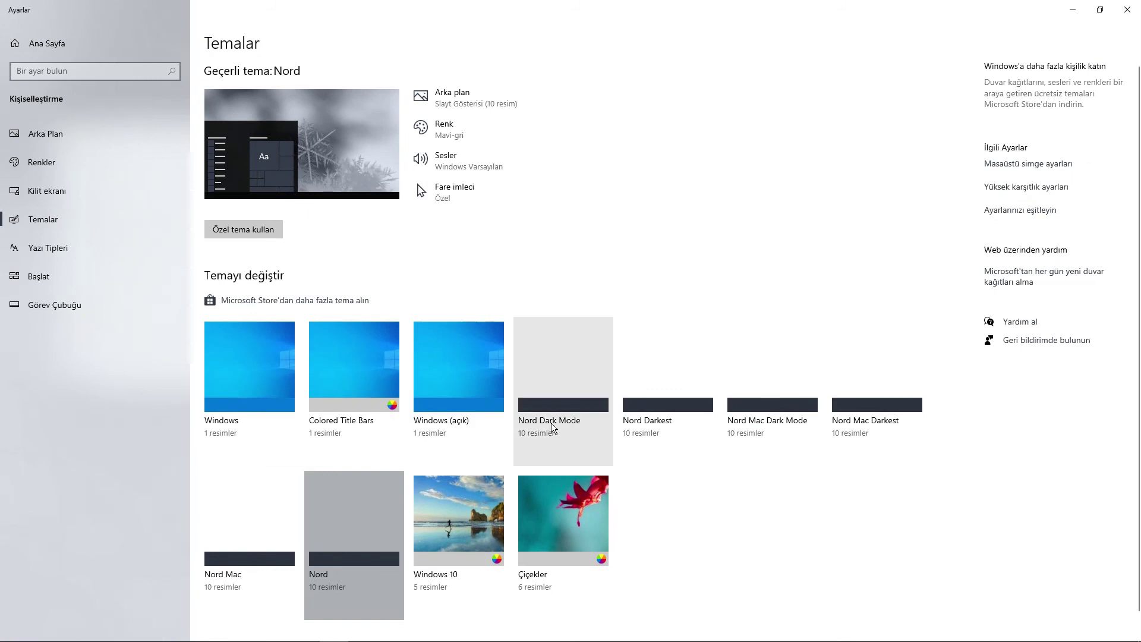
click(576, 396)
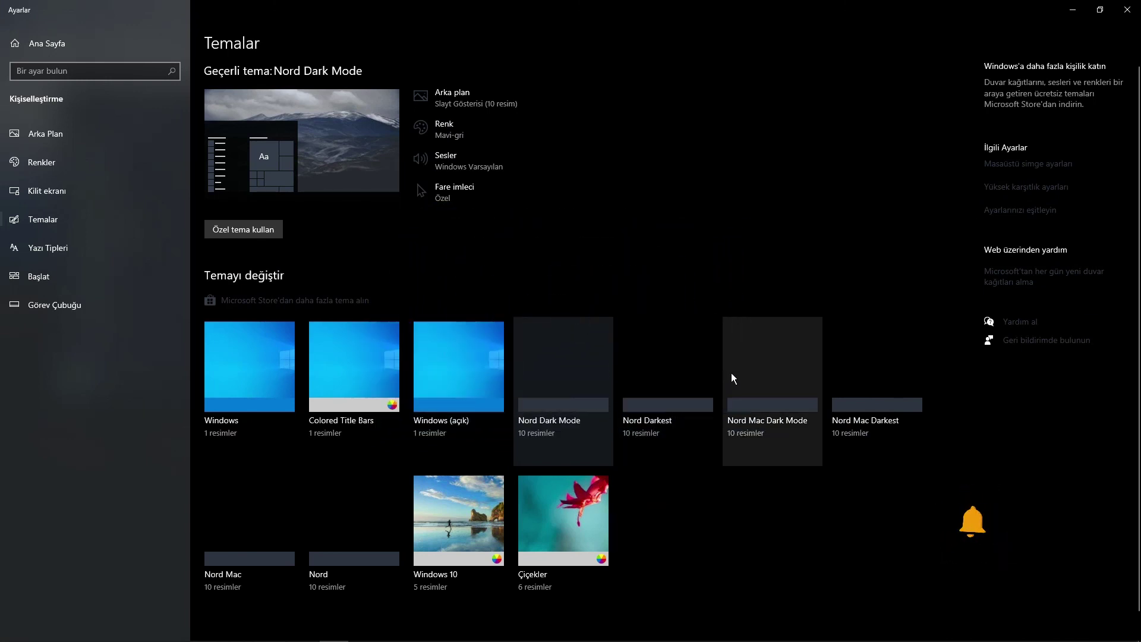
Try out the Nord Mac Dark Mode and Nord Mac themes, minimizing the settings each time to view the open windows.
click(768, 382)
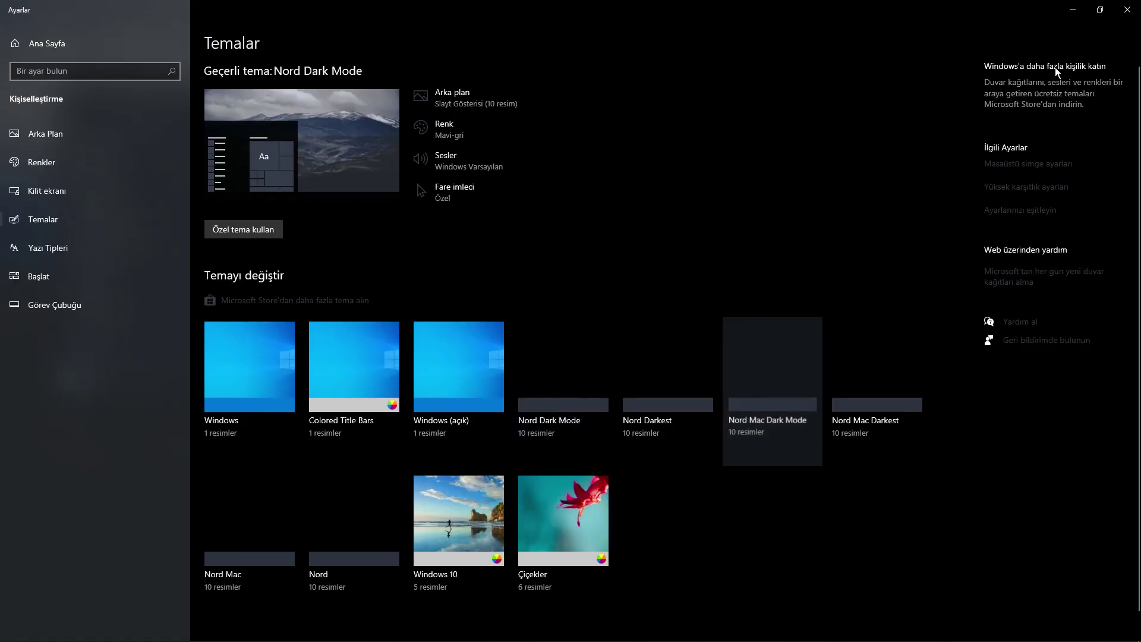
click(1073, 10)
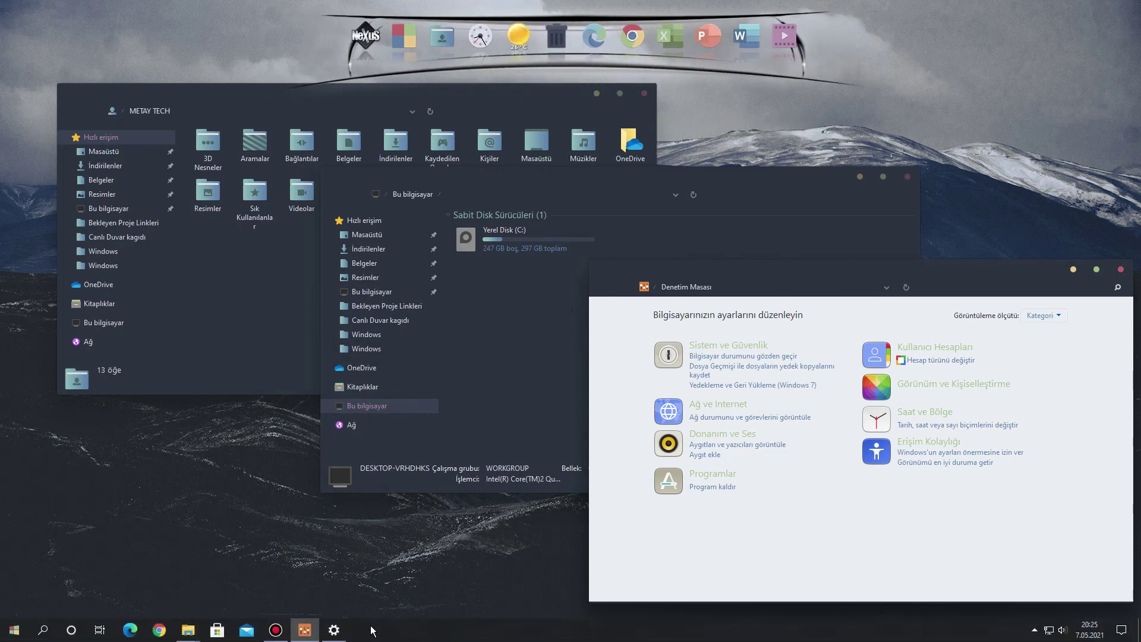
mouse_move(337, 628)
click(344, 576)
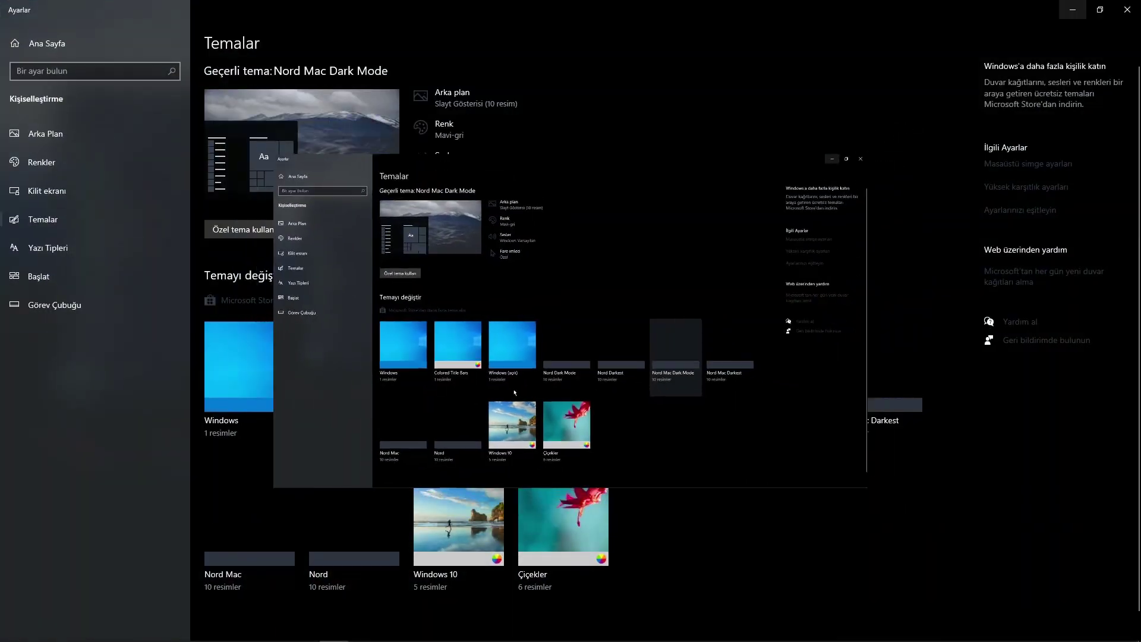
click(286, 548)
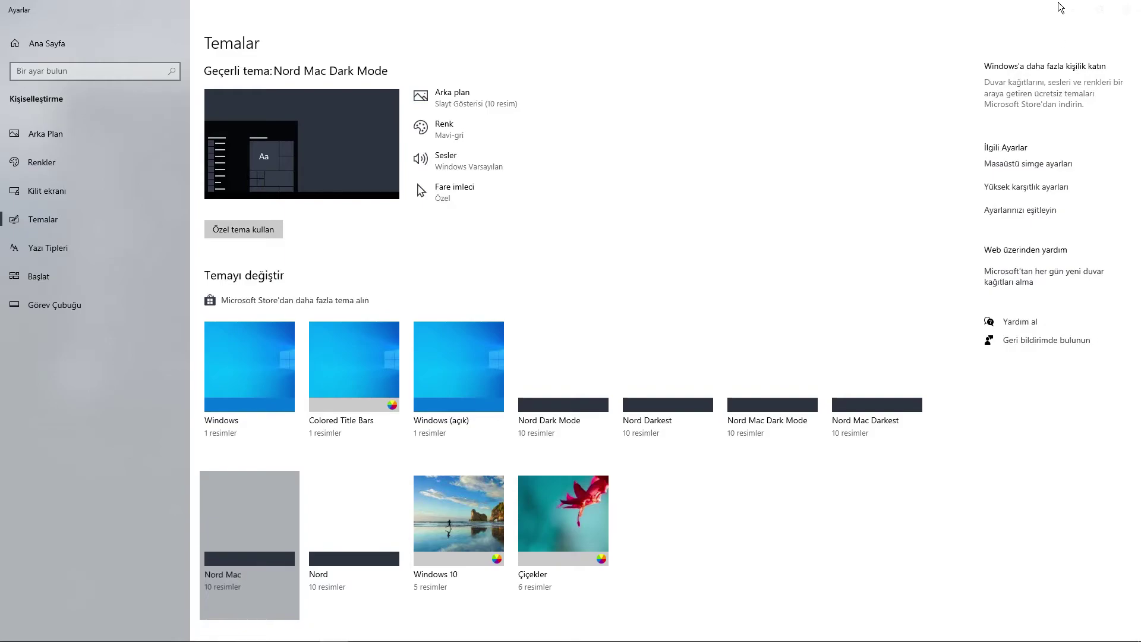
click(1072, 10)
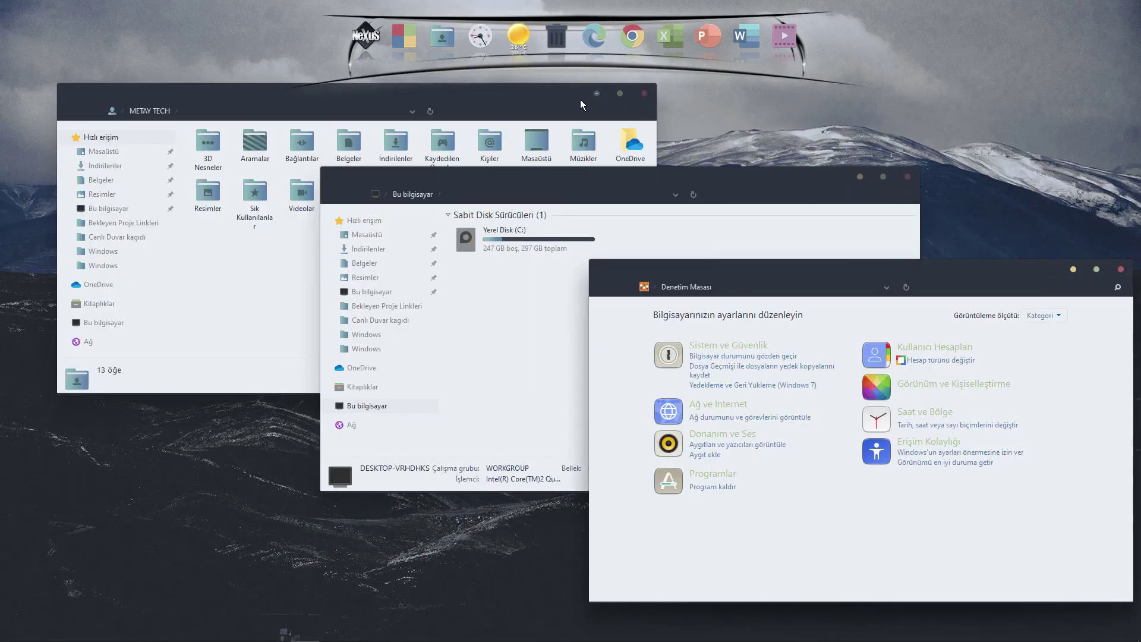
Reapply the Nord Dark Mode theme, set the background slideshow's picture change interval to 1 dakika, and close the settings.
click(334, 632)
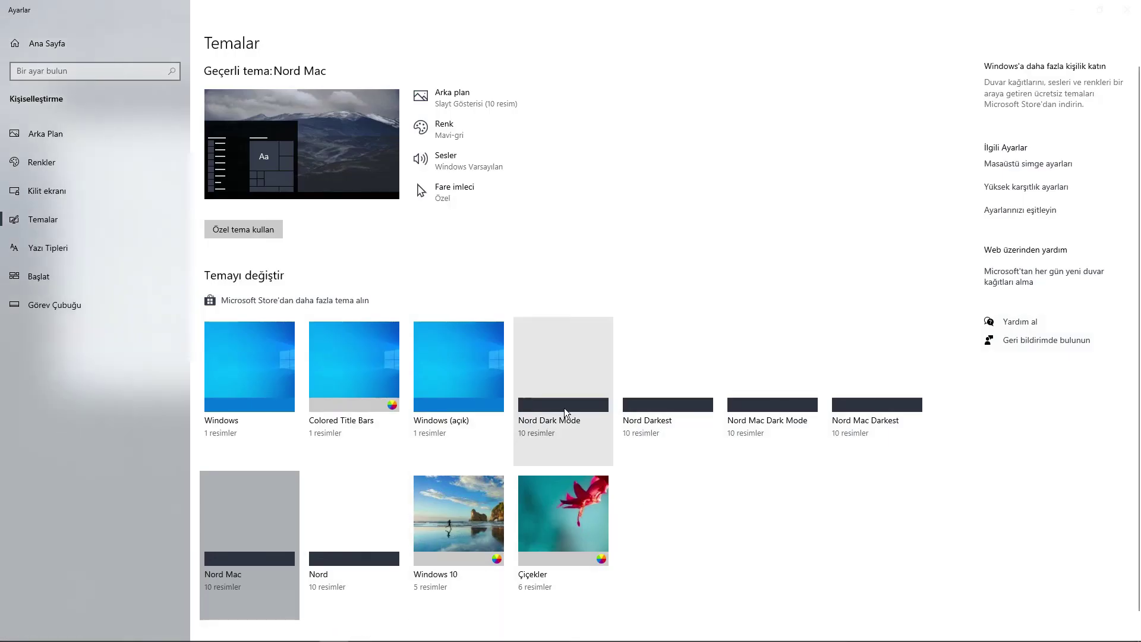
click(576, 397)
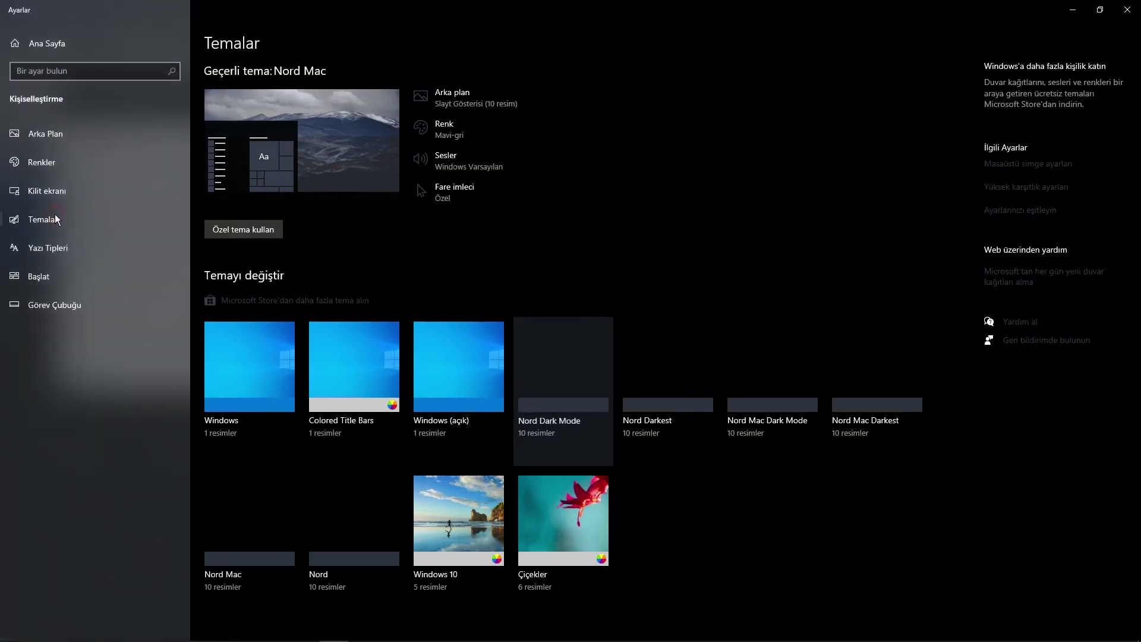
click(40, 134)
click(247, 369)
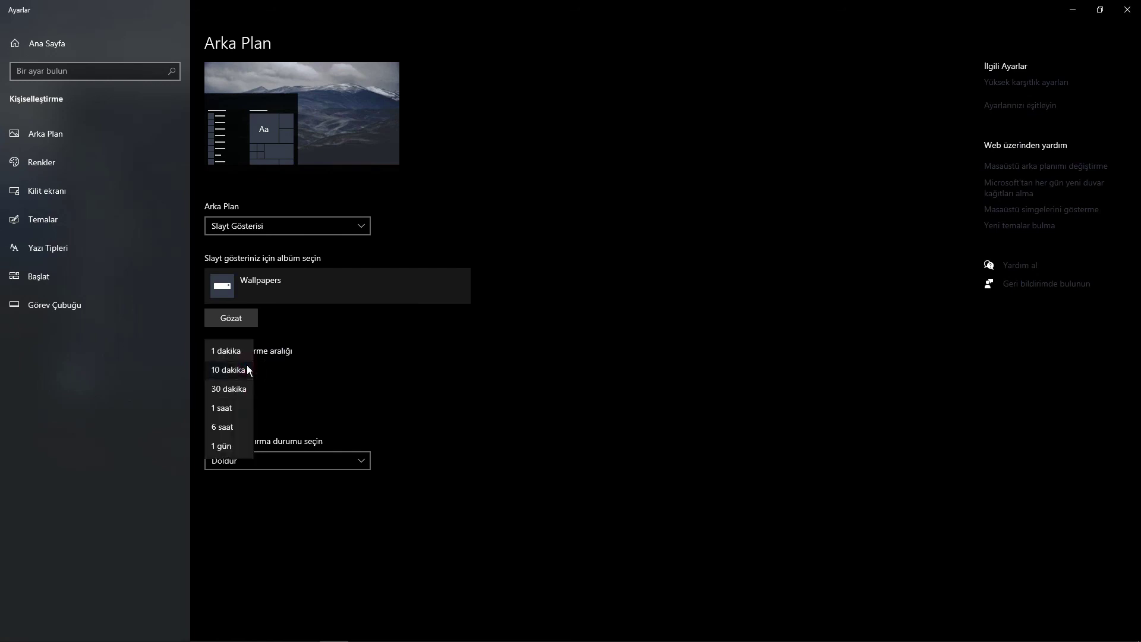
click(240, 355)
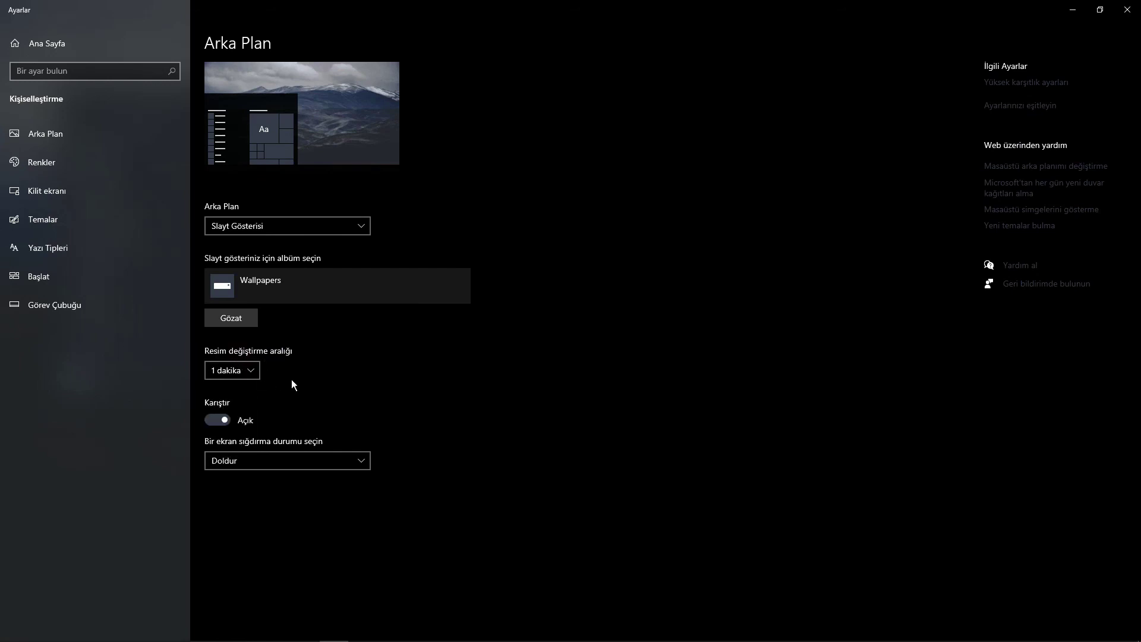
click(1127, 10)
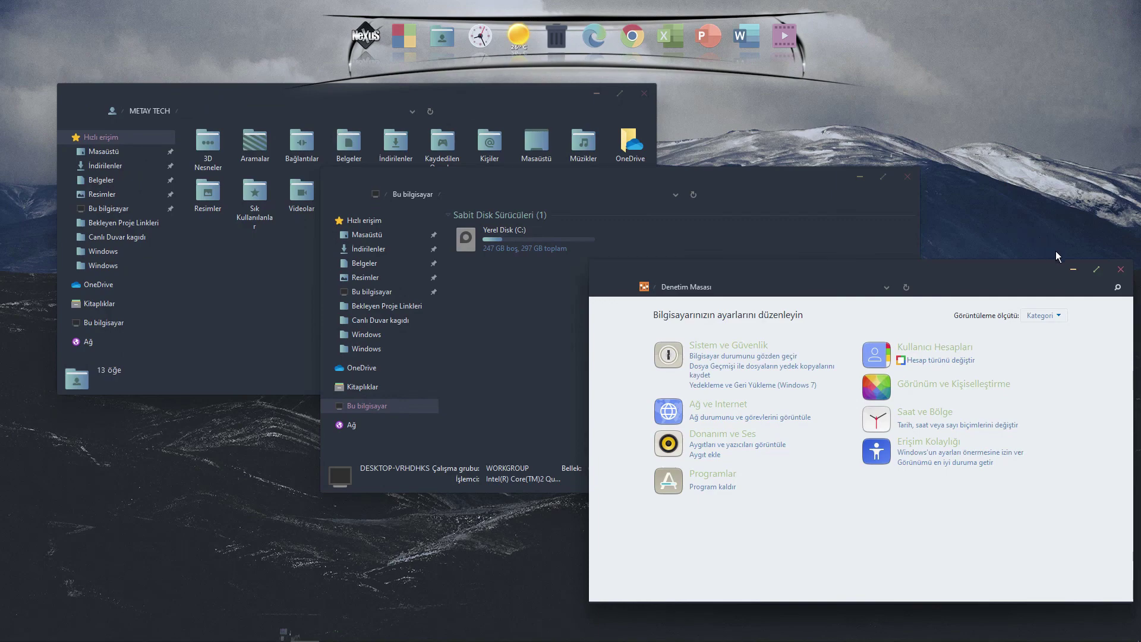
Close the Denetim Masası, Bu bilgisayar and user folder windows.
click(1121, 269)
click(907, 176)
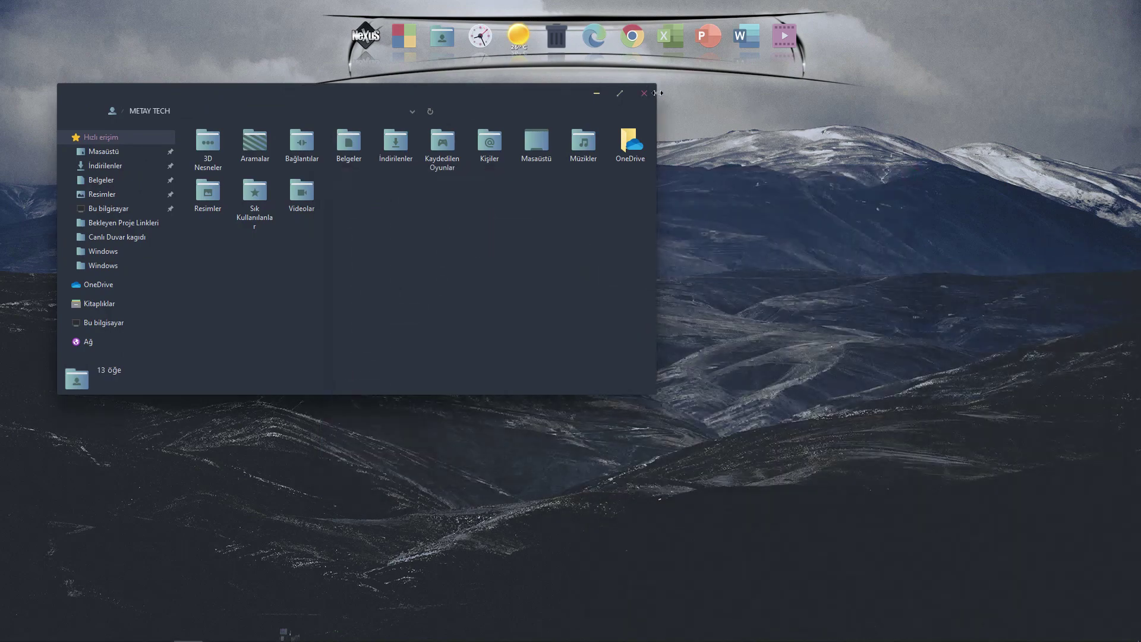
click(643, 93)
Advance the desktop slideshow to the next background twice.
right_click(551, 255)
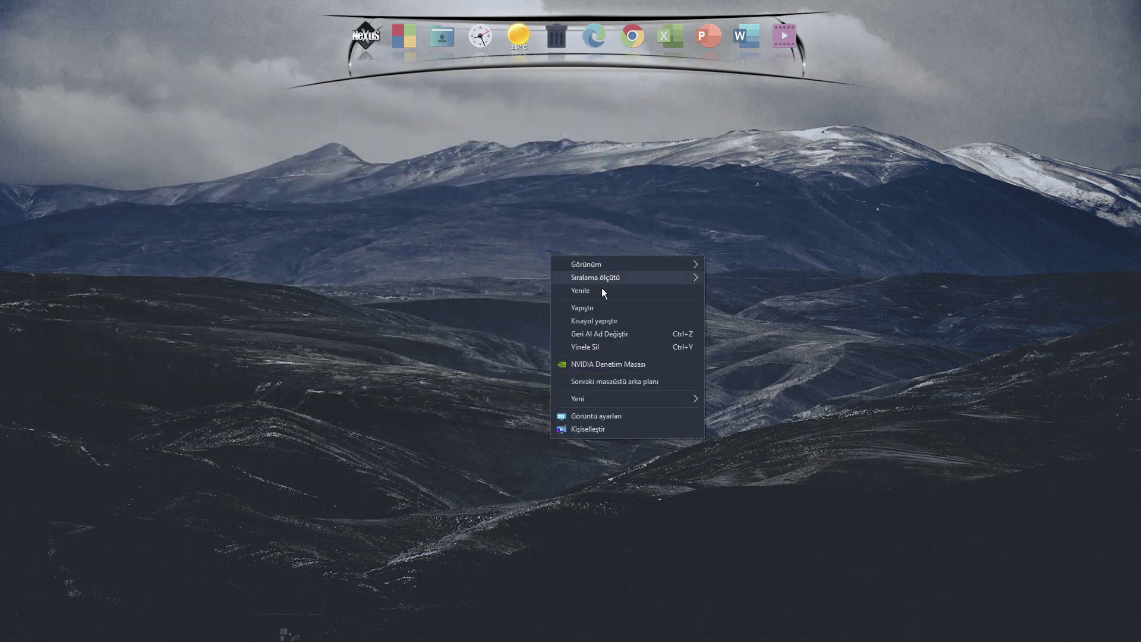
click(604, 378)
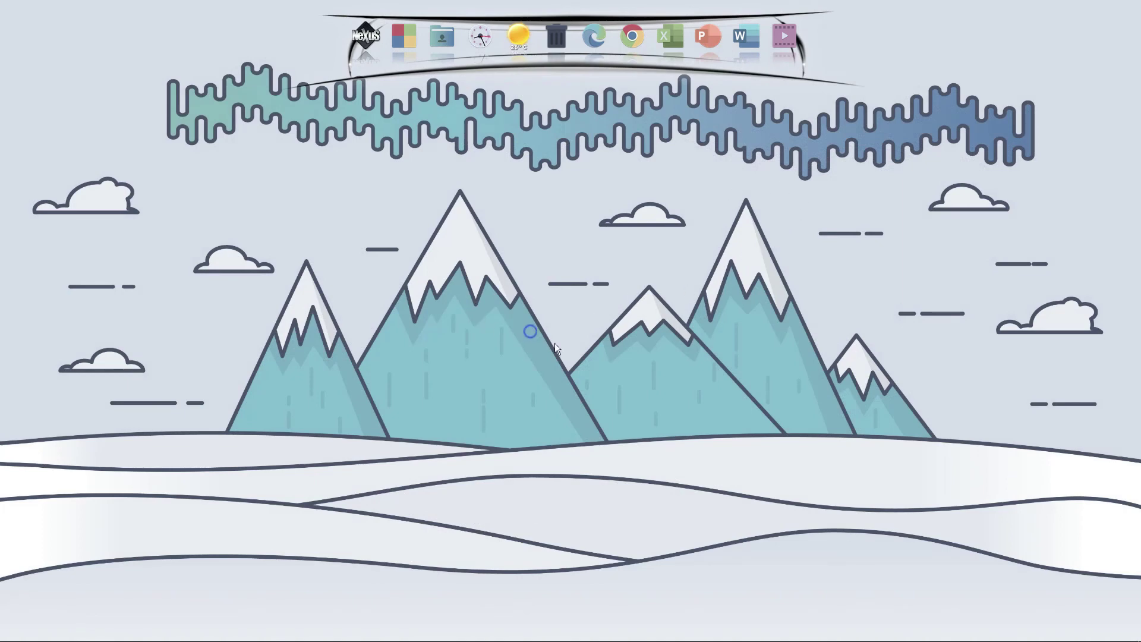
click(586, 459)
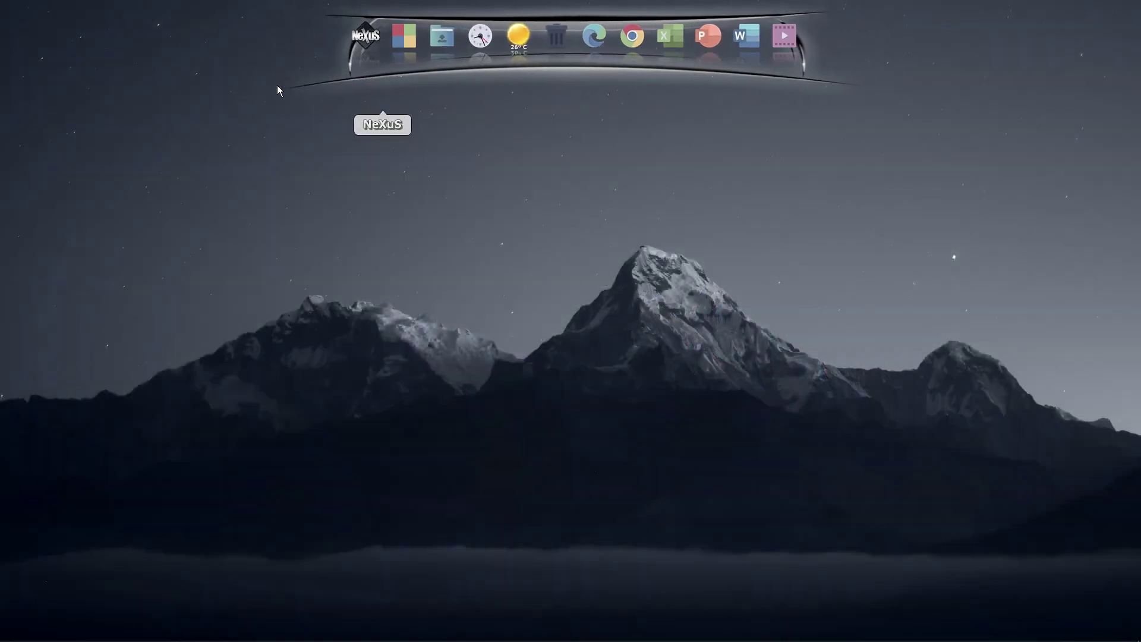
click(405, 55)
click(404, 55)
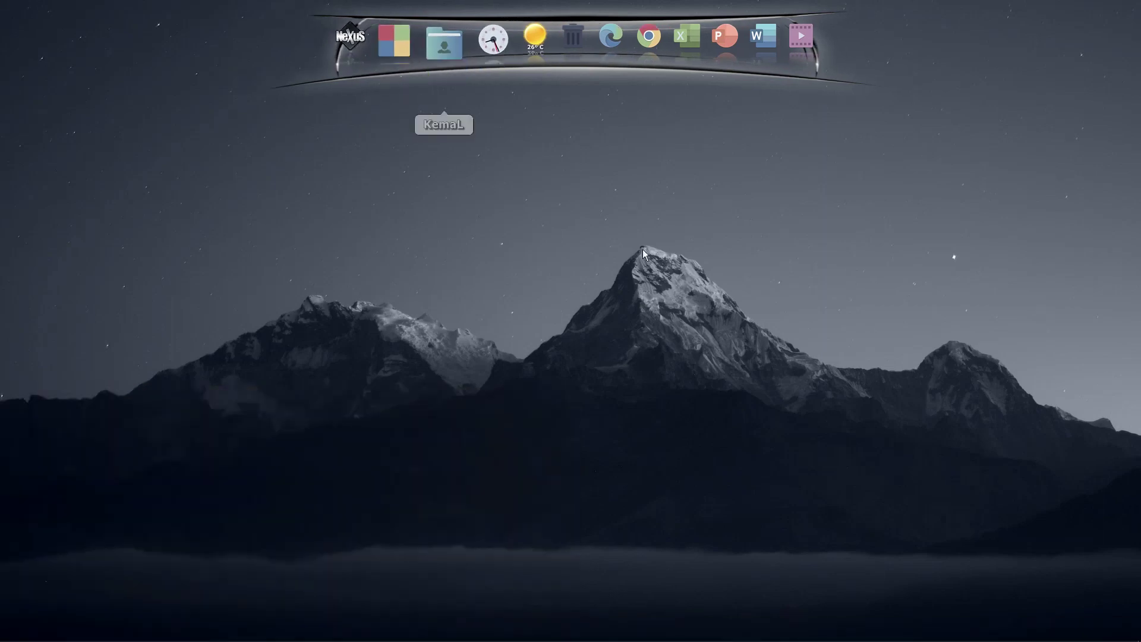